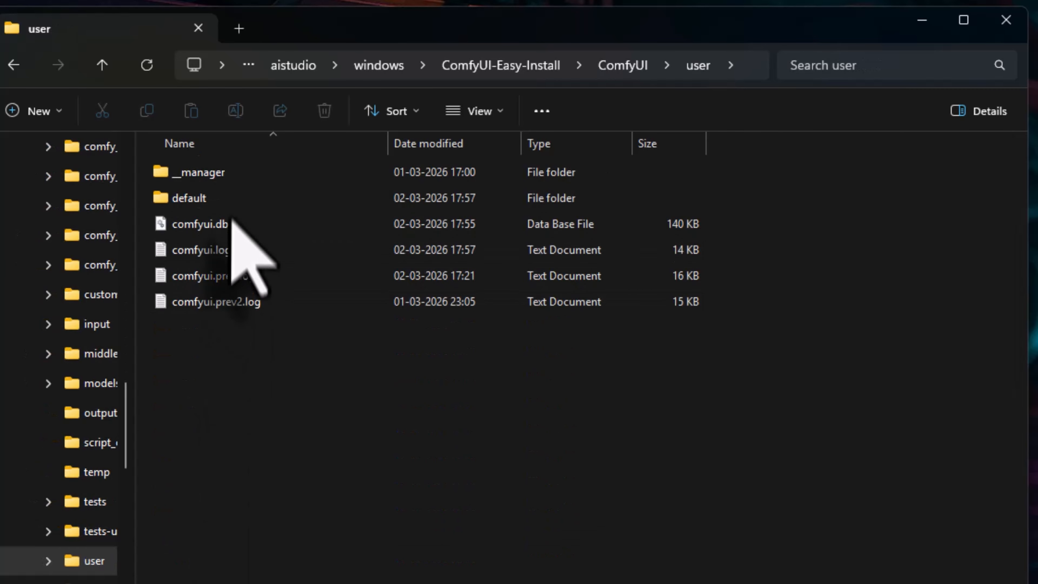
Step: Browse from the user folder through default and workflows to Getting Started, and select 1 Juggernaut Reborn txt2img.json
double_click(229, 198)
double_click(226, 172)
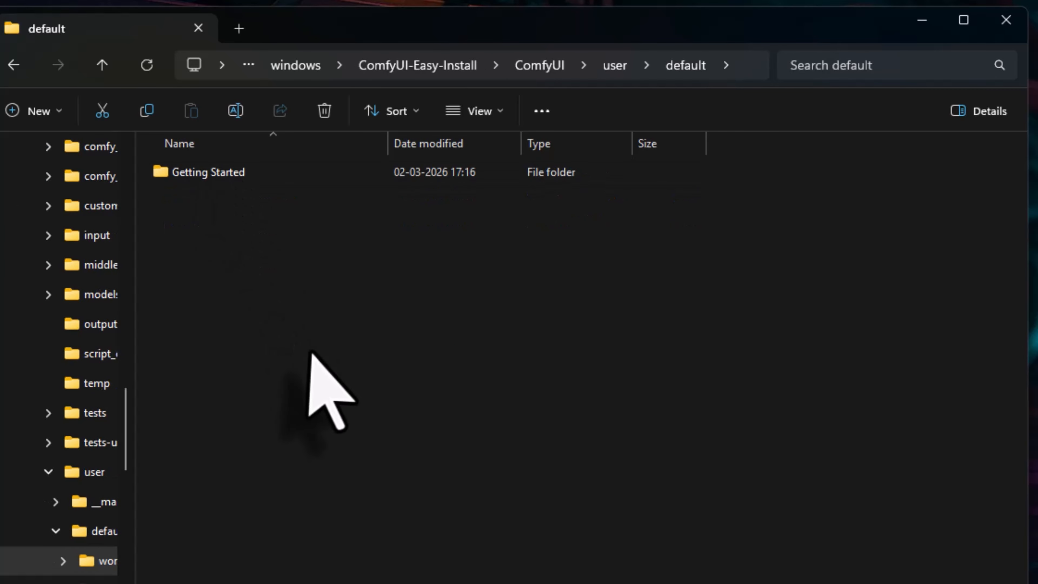
double_click(260, 178)
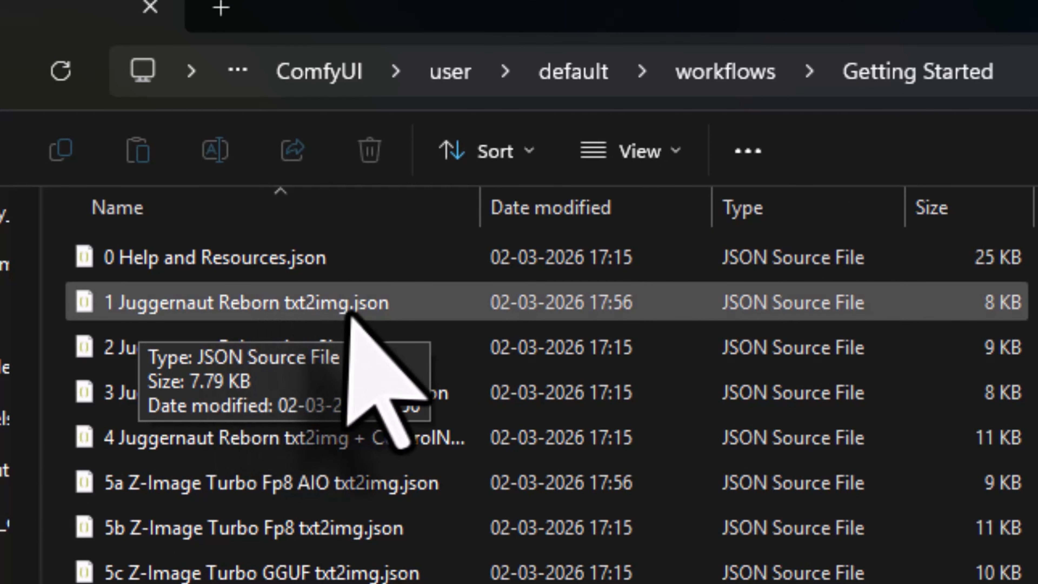
left_click(368, 315)
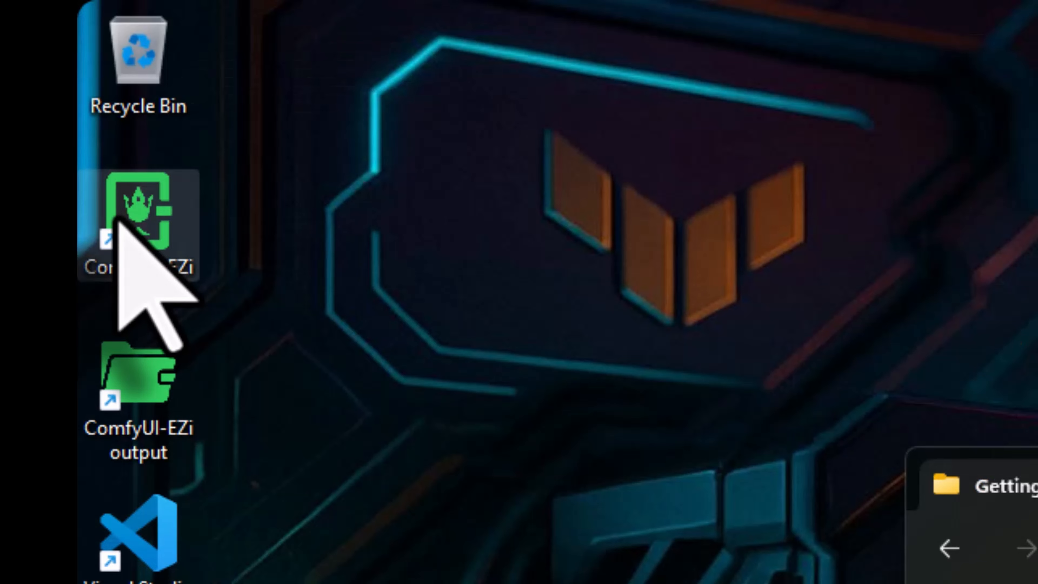
Step: Switch to ComfyUI, open 1 Juggernaut Reborn txt2img.json from the Getting Started workflows, and hide the workflow list
double_click(116, 223)
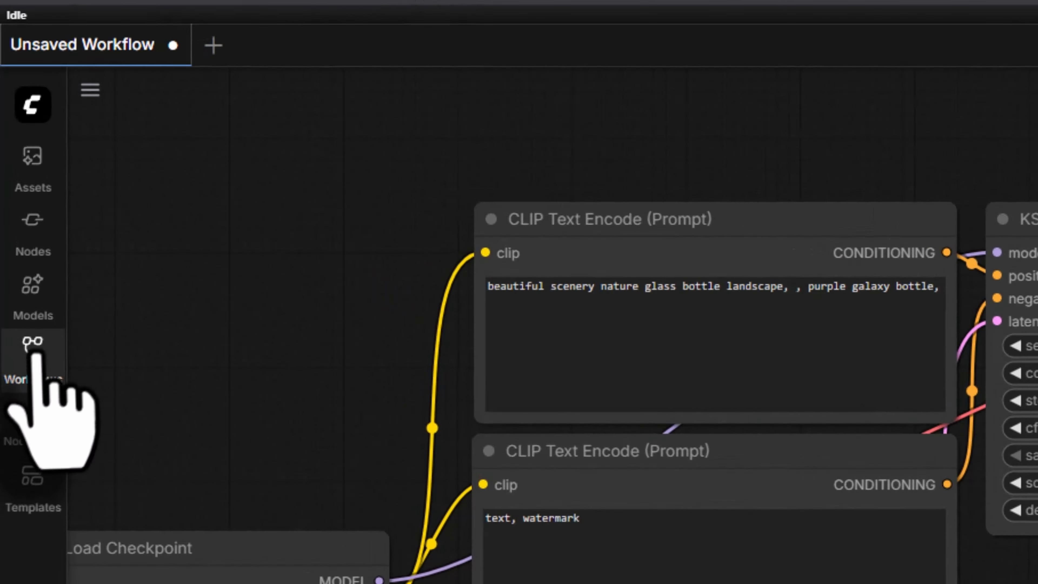
left_click(15, 208)
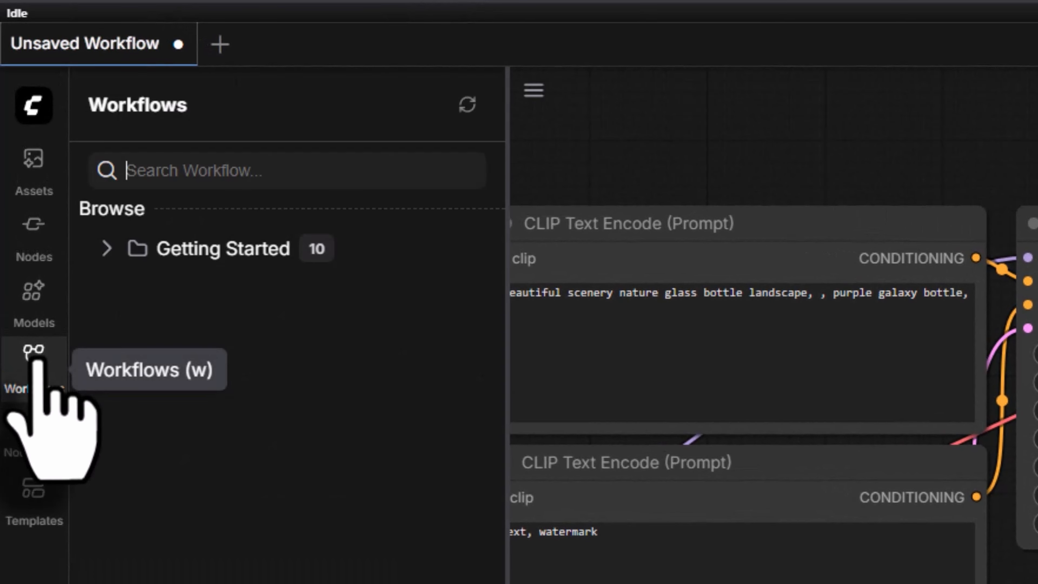
left_click(102, 247)
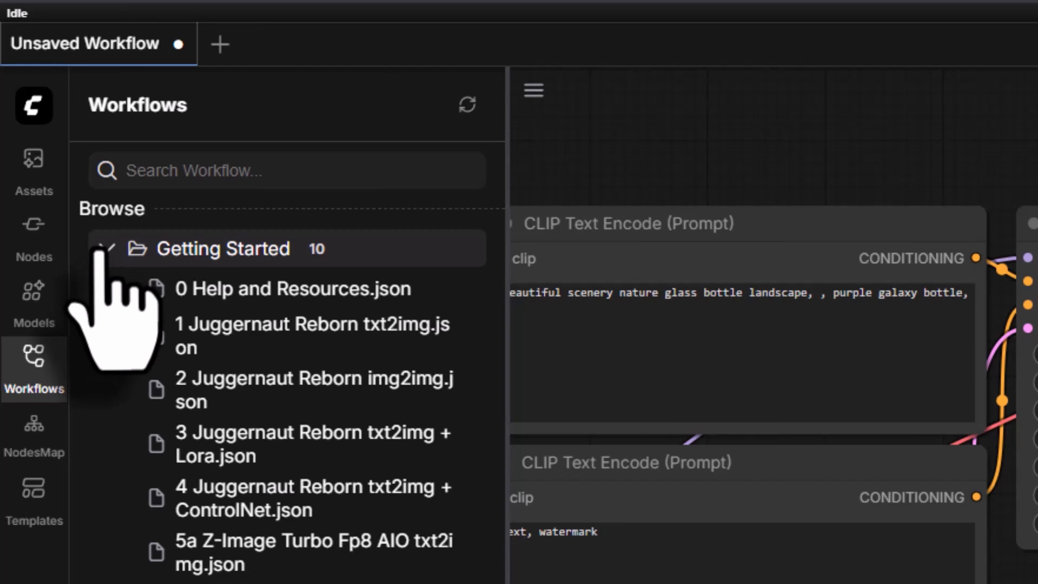
left_click(231, 334)
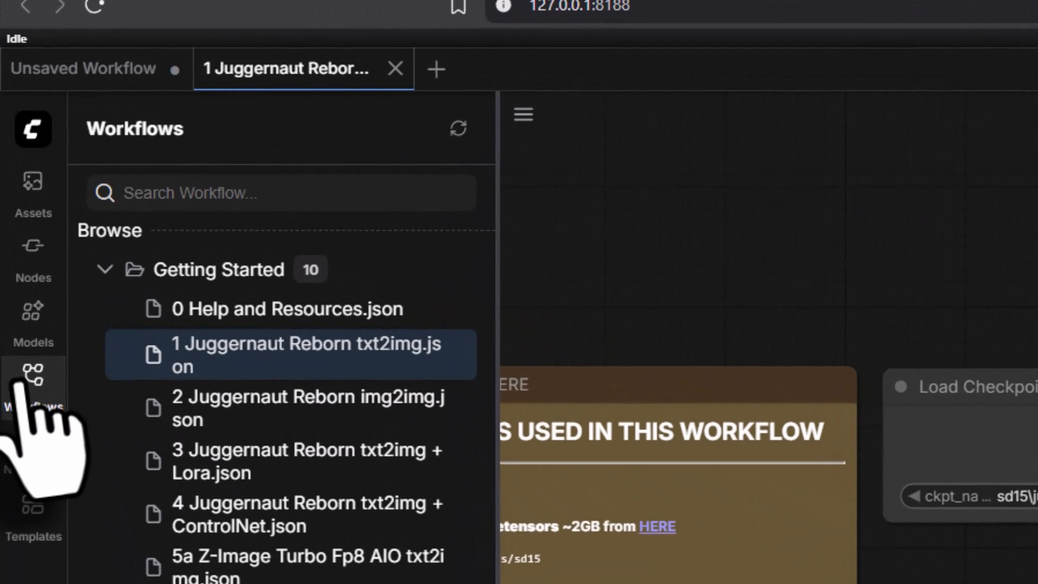
left_click(19, 390)
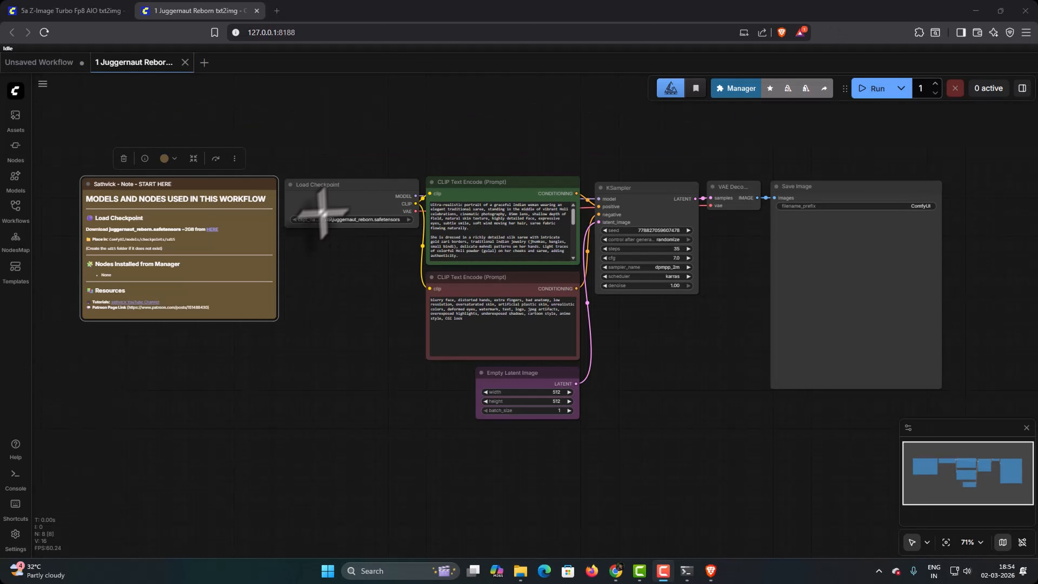
Step: Move Load Checkpoint above the note, shift the CLIP Text Encode and KSampler nodes slightly, and run the workflow
left_click(335, 187)
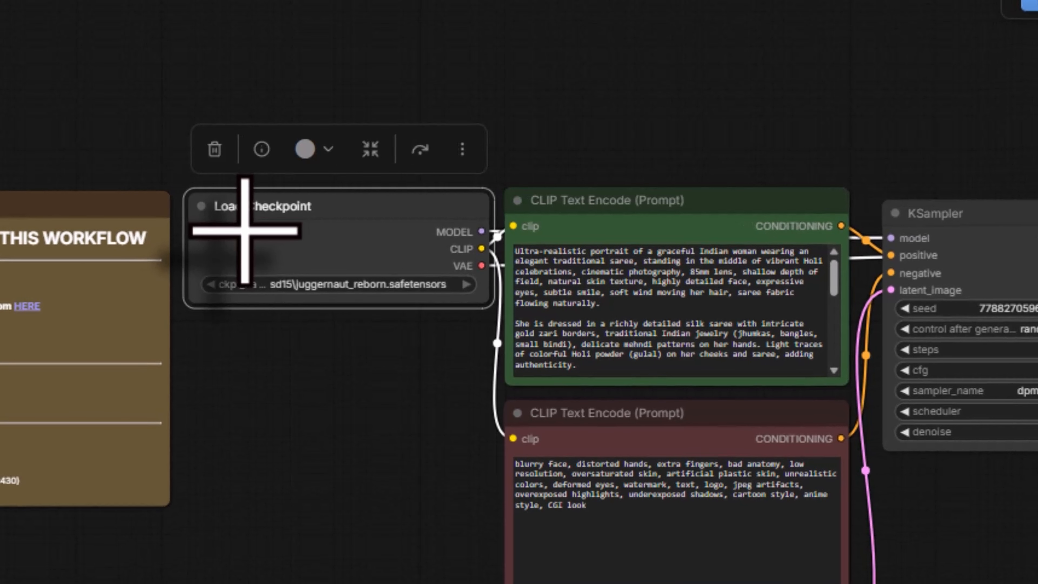
left_click_drag(266, 207, 132, 62)
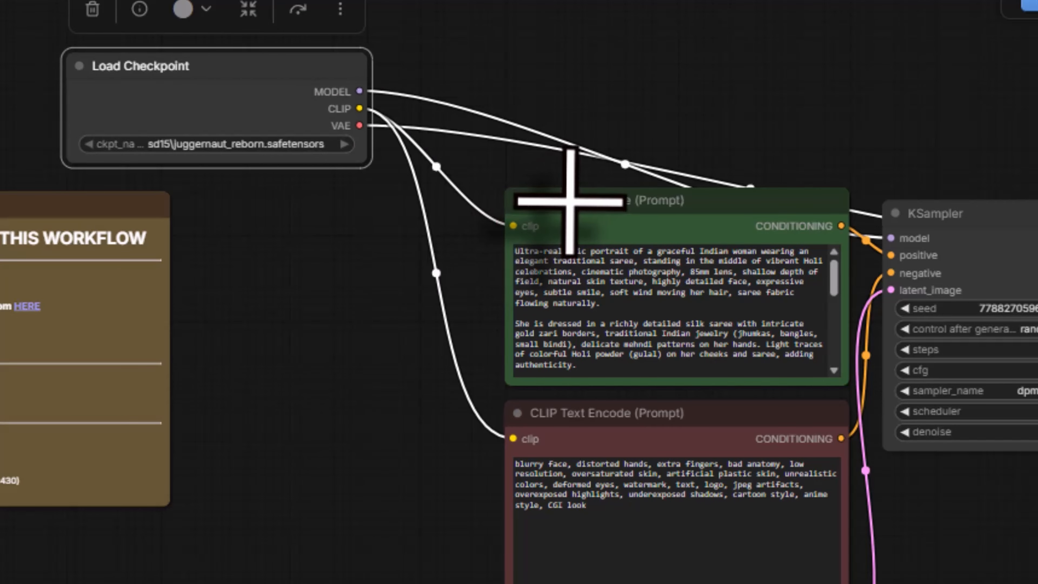
left_click_drag(570, 200, 552, 200)
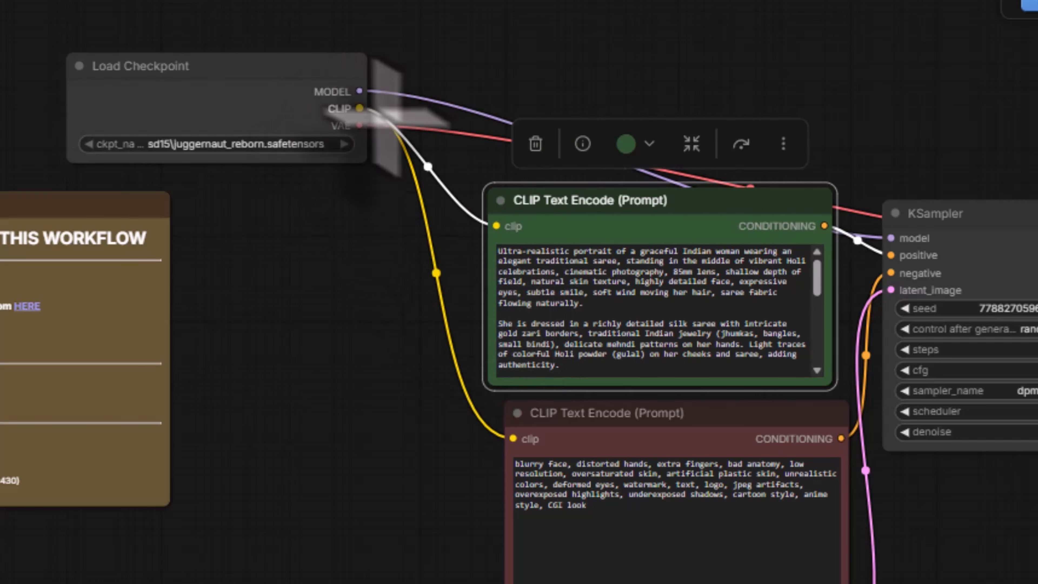
left_click_drag(613, 413, 581, 447)
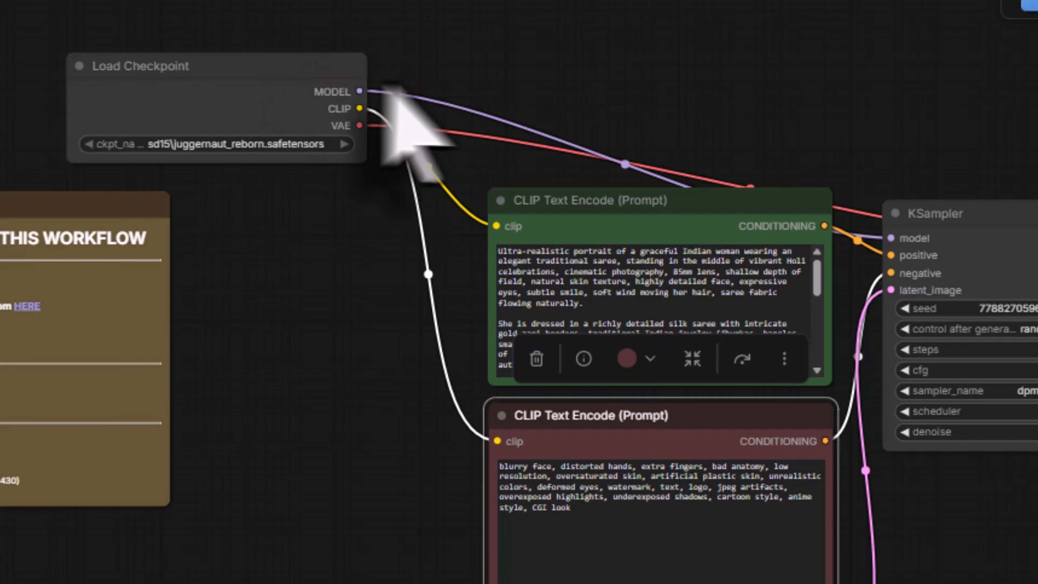
left_click(940, 215)
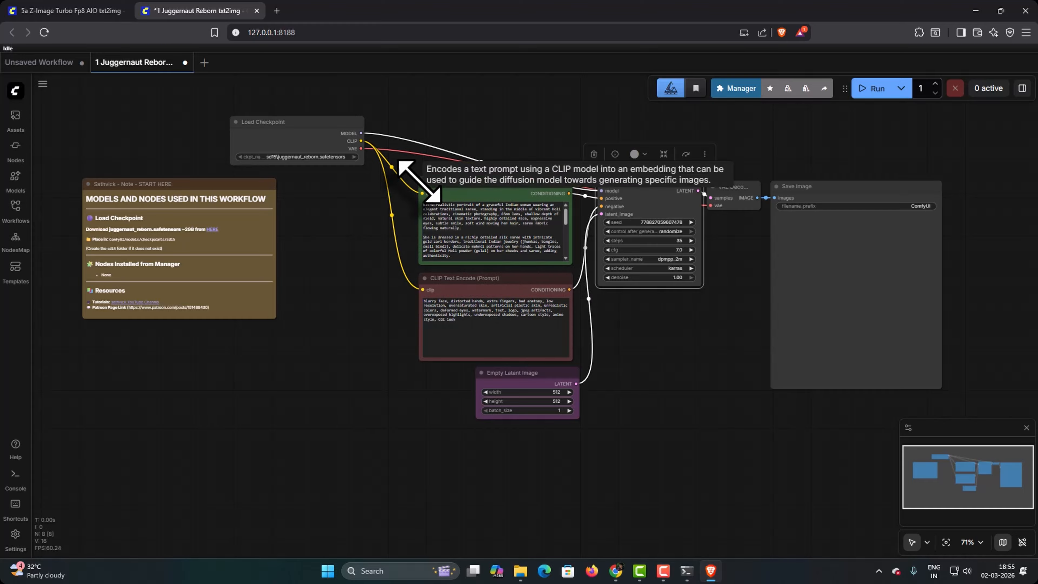
left_click(868, 93)
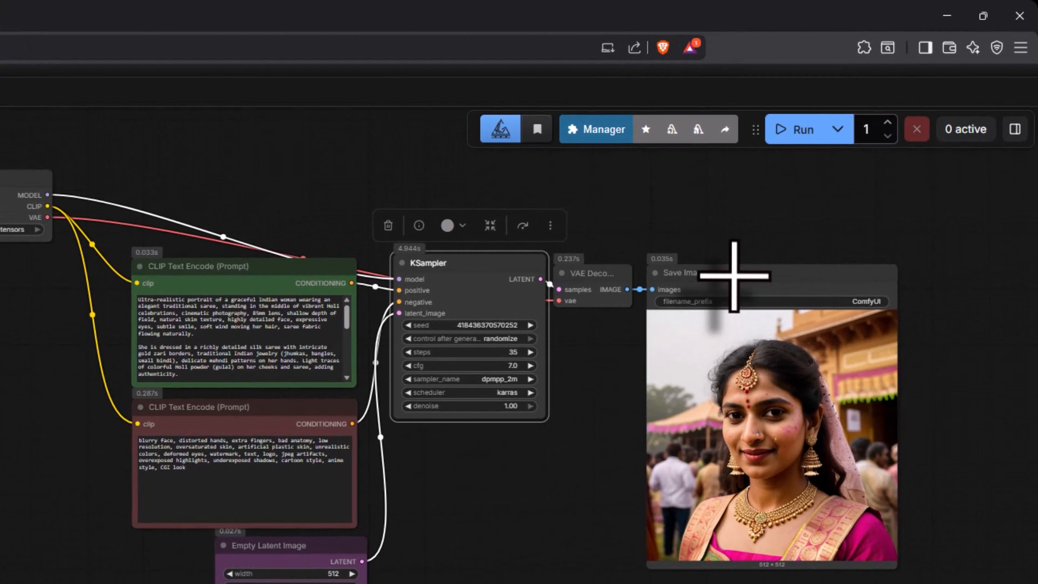
Step: Delete the Save Image node and try to run the workflow without it
left_click(831, 187)
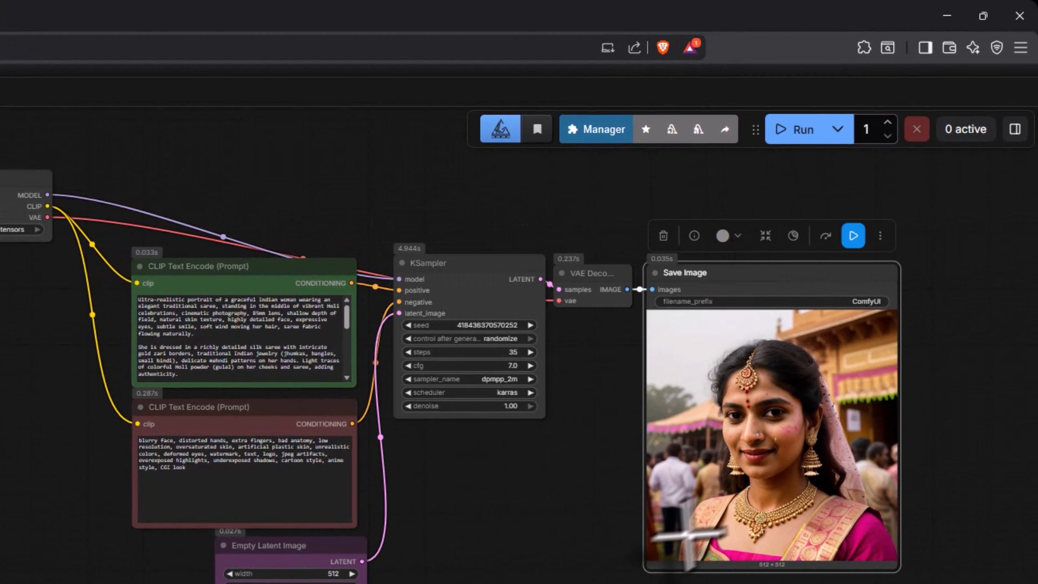
left_click(663, 236)
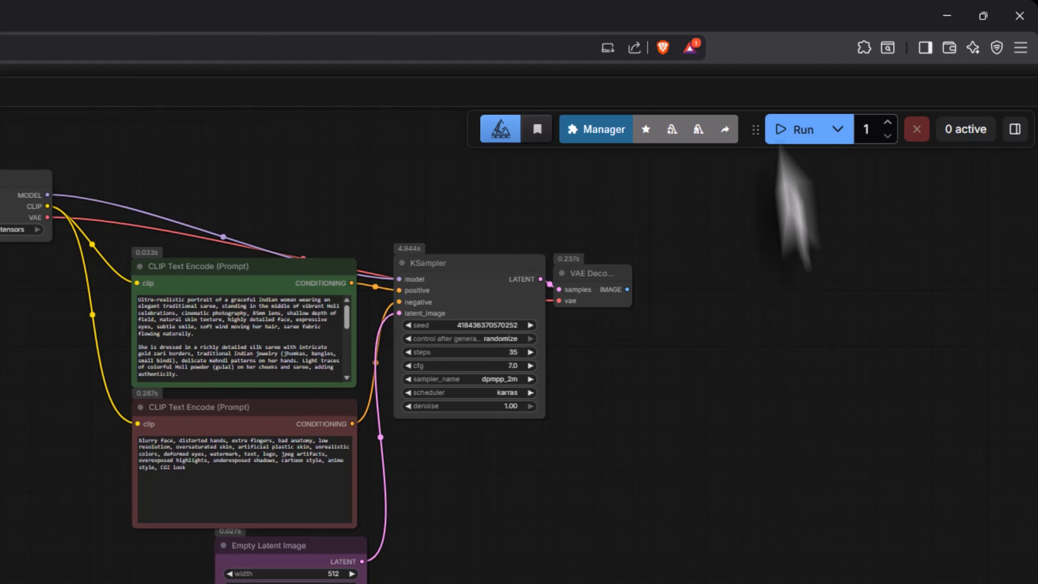
left_click(787, 138)
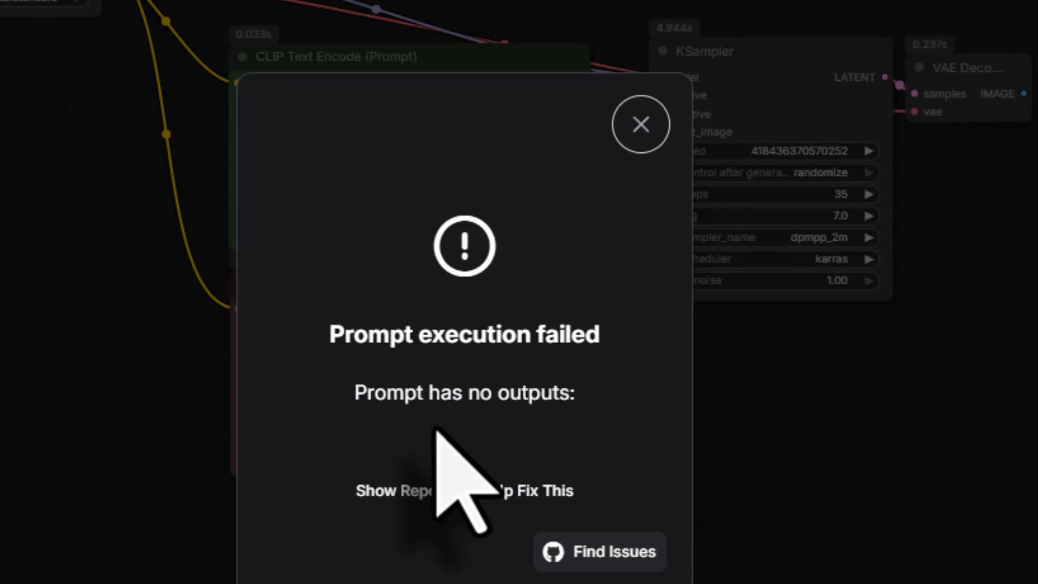
left_click(633, 146)
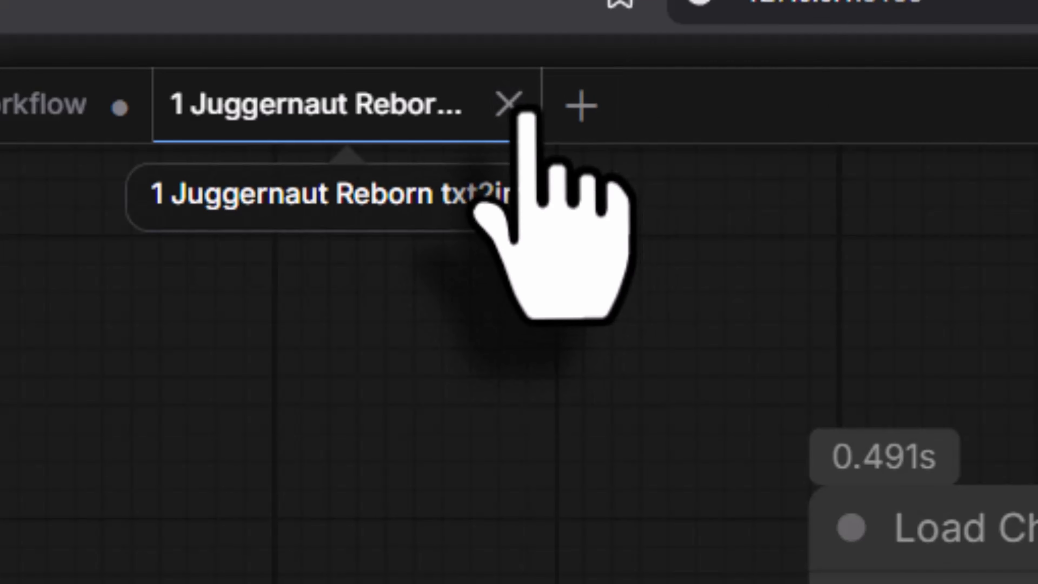
Step: Close the Juggernaut txt2img workflow without saving and open 3 Juggernaut Reborn txt2img + Lora.json from Getting Started
left_click(507, 107)
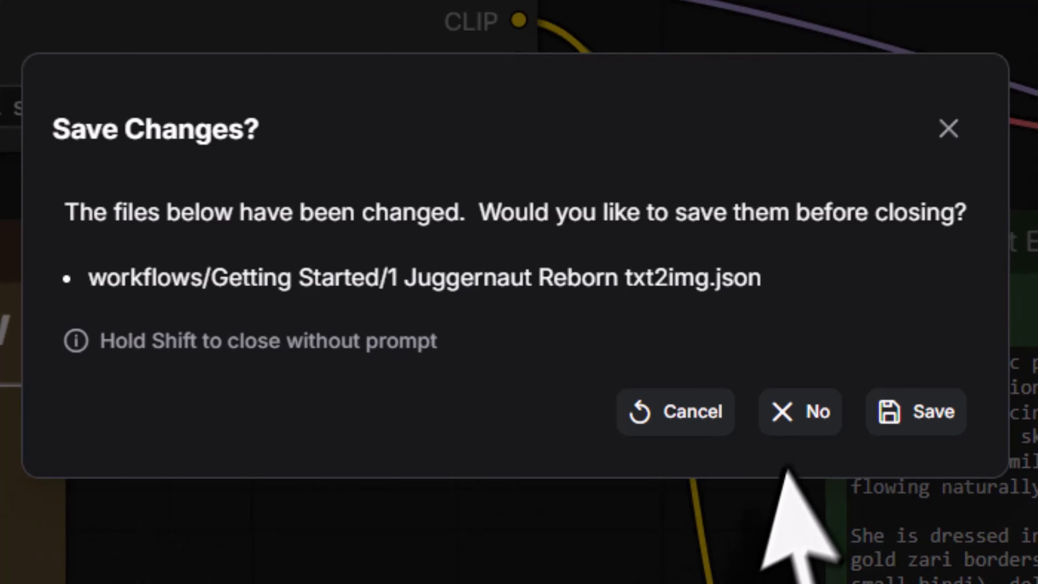
left_click(794, 437)
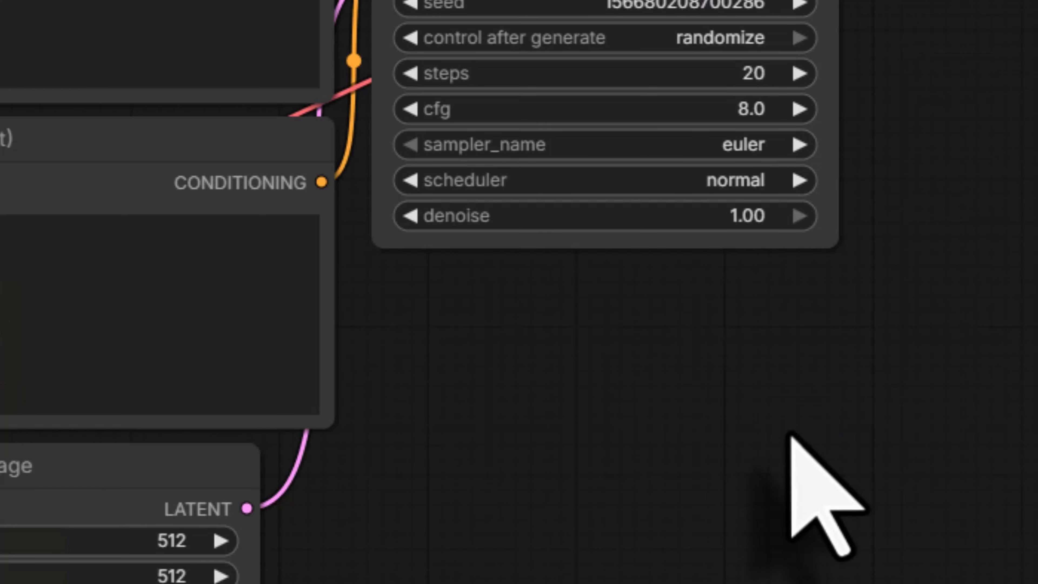
left_click(17, 271)
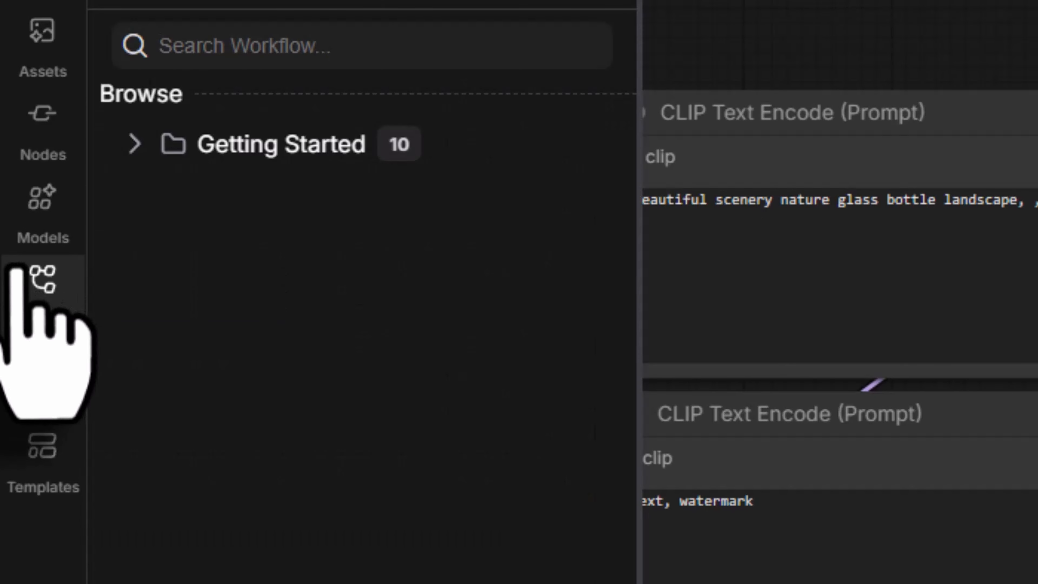
left_click(123, 149)
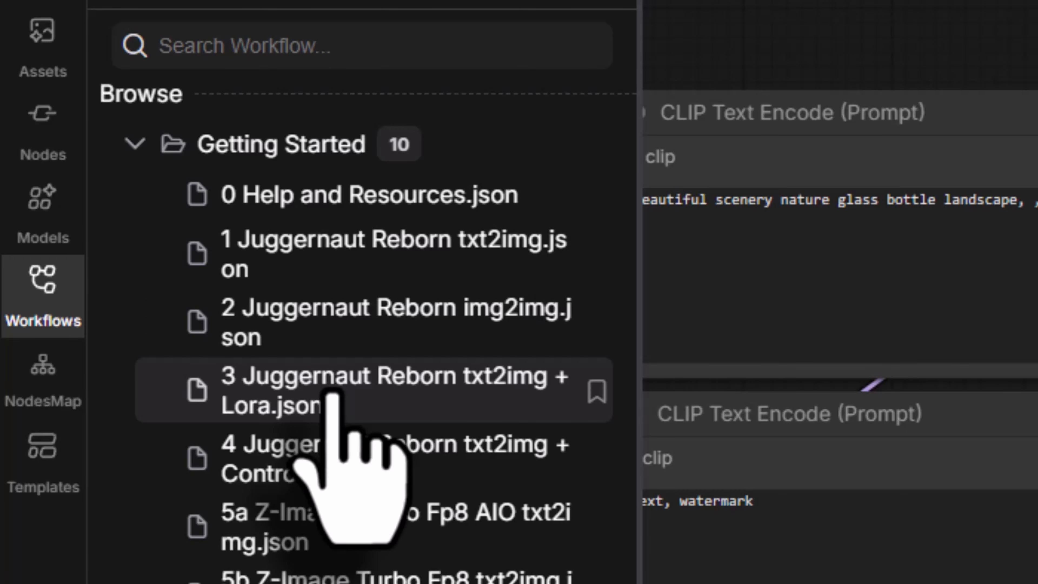
left_click(332, 393)
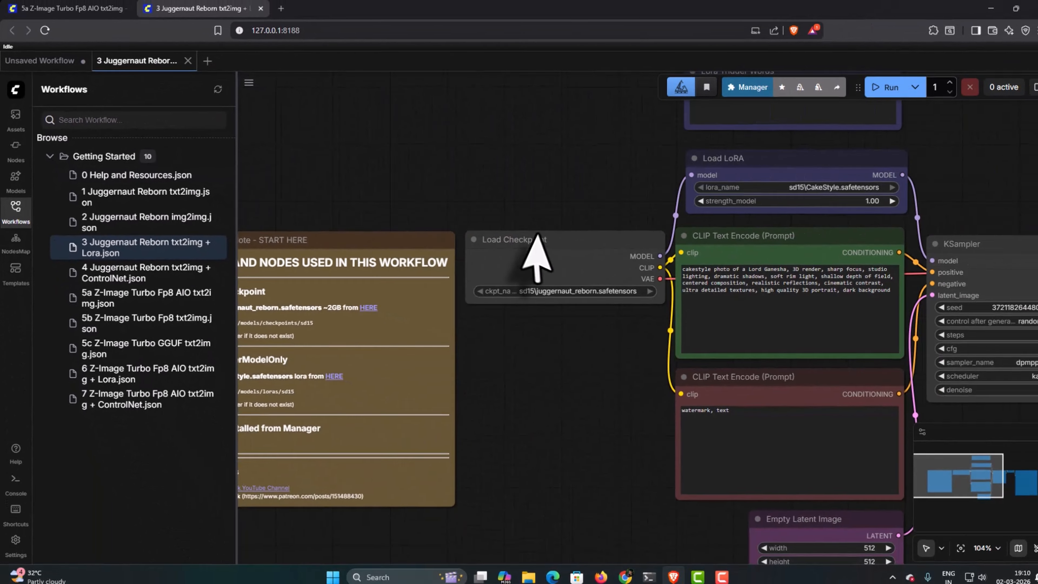
Step: Try to run the Lora workflow, dismiss the error dialog, and inspect the Load LoRA node
scroll(535, 257, "down", 3)
left_click(871, 98)
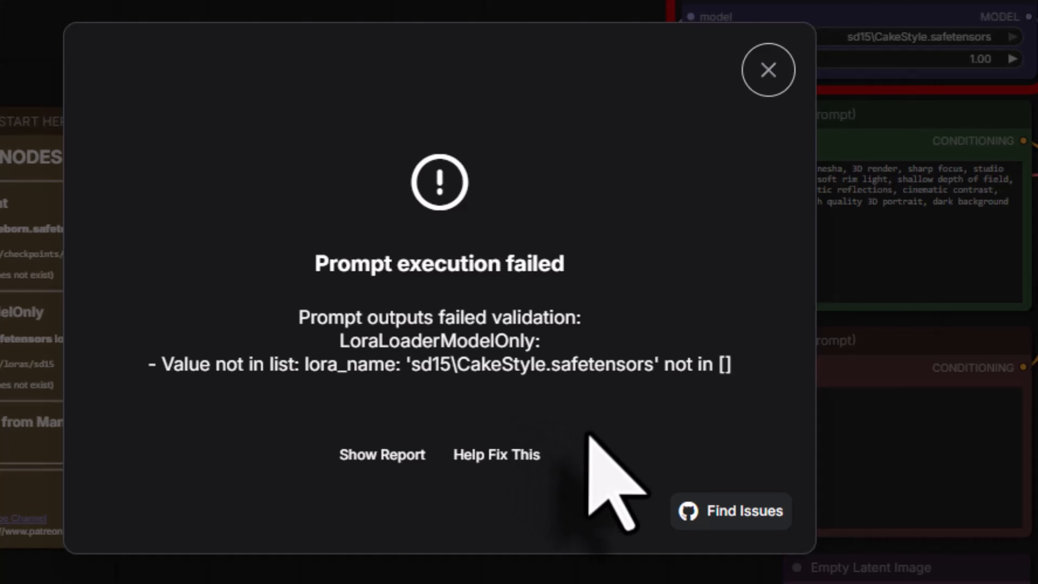
left_click(768, 71)
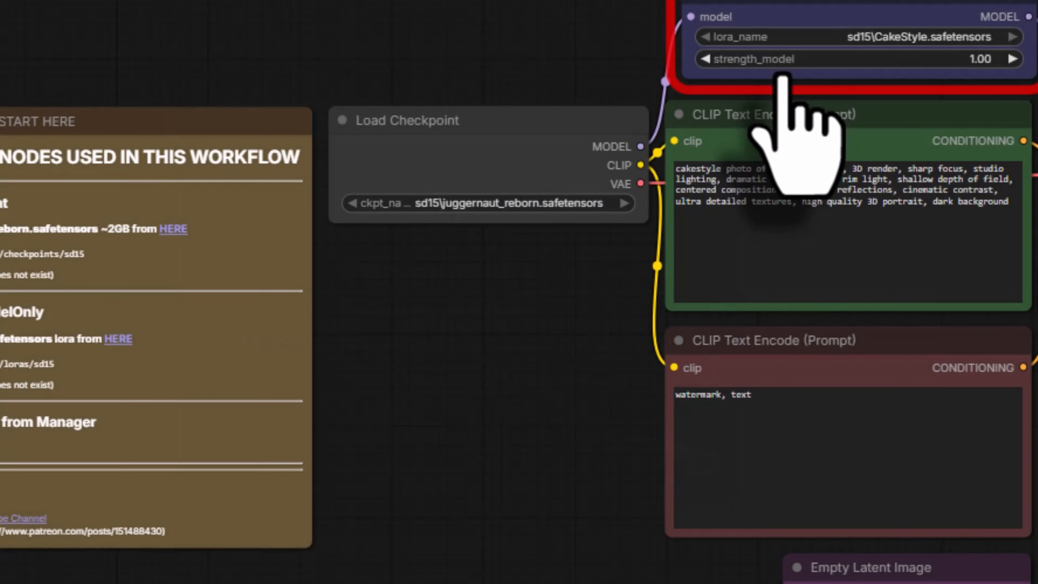
scroll(849, 53, "up", 5)
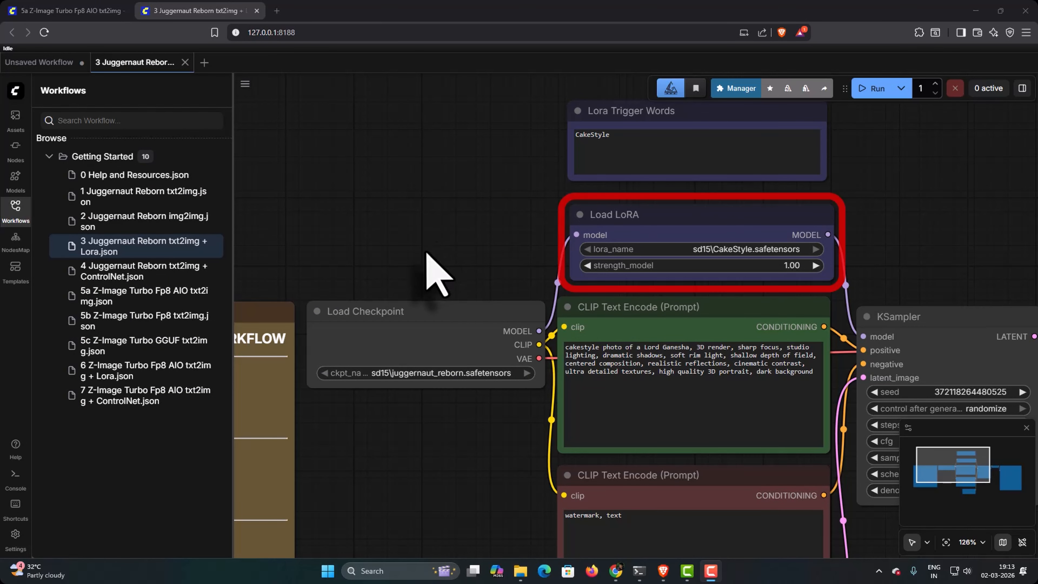
Step: Read the START HERE note, then switch to File Explorer and locate juggernaut_reborn.safetensors in aistudio\models\checkpoints\sd15
left_click_drag(388, 282, 699, 155)
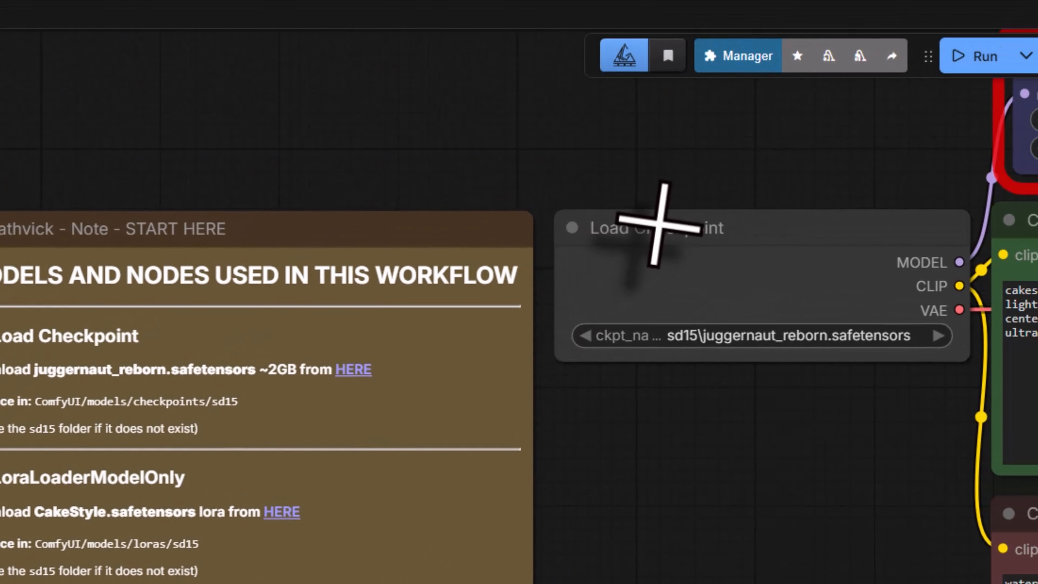
left_click(976, 12)
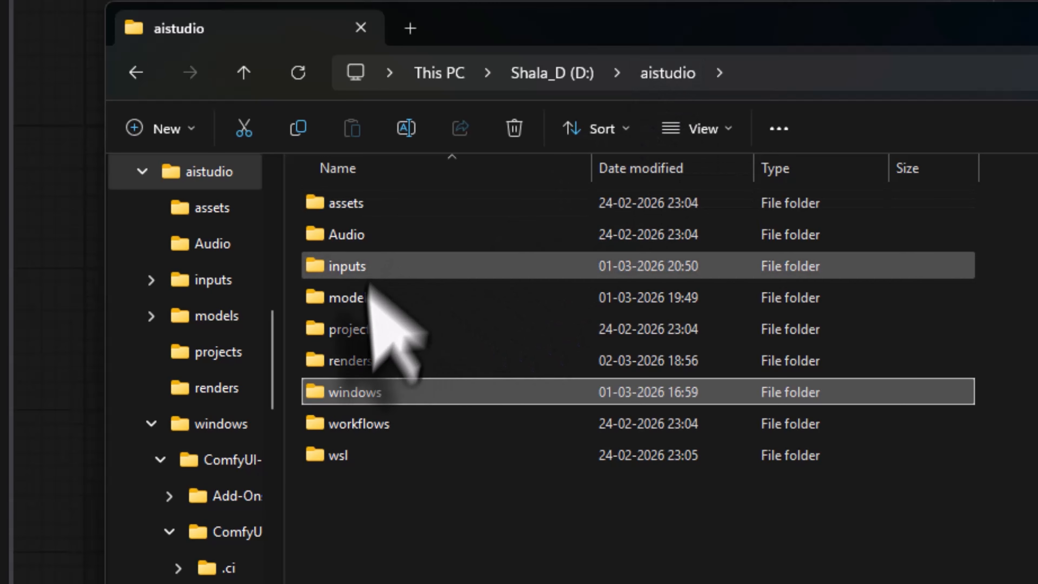
double_click(362, 297)
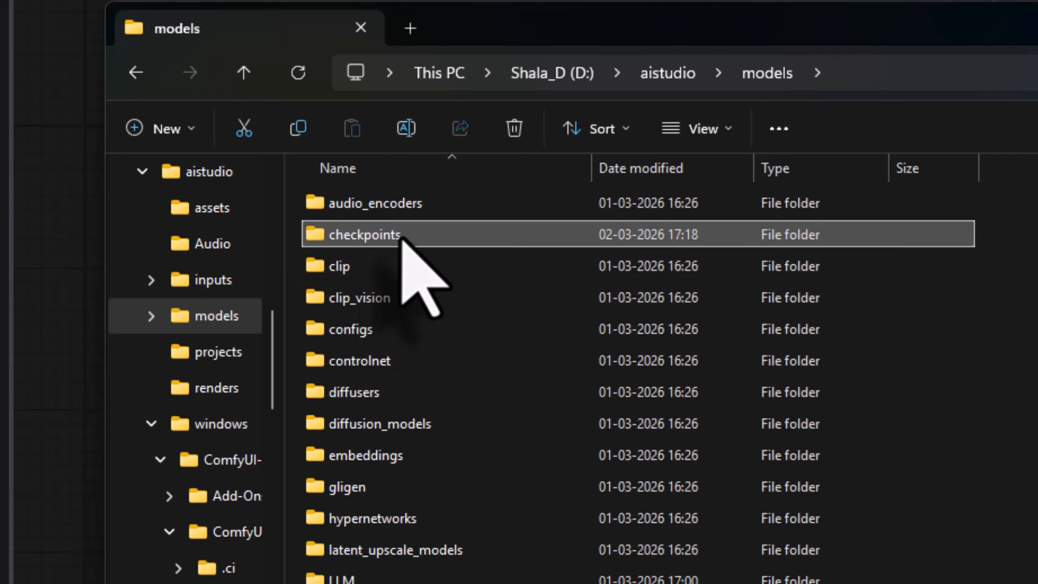
double_click(403, 237)
double_click(400, 204)
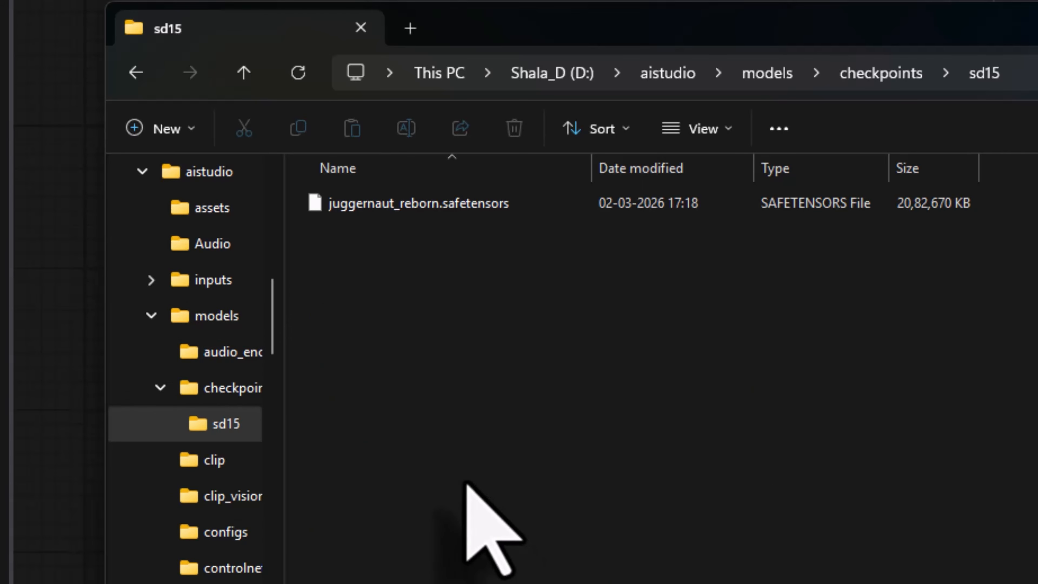
left_click(468, 207)
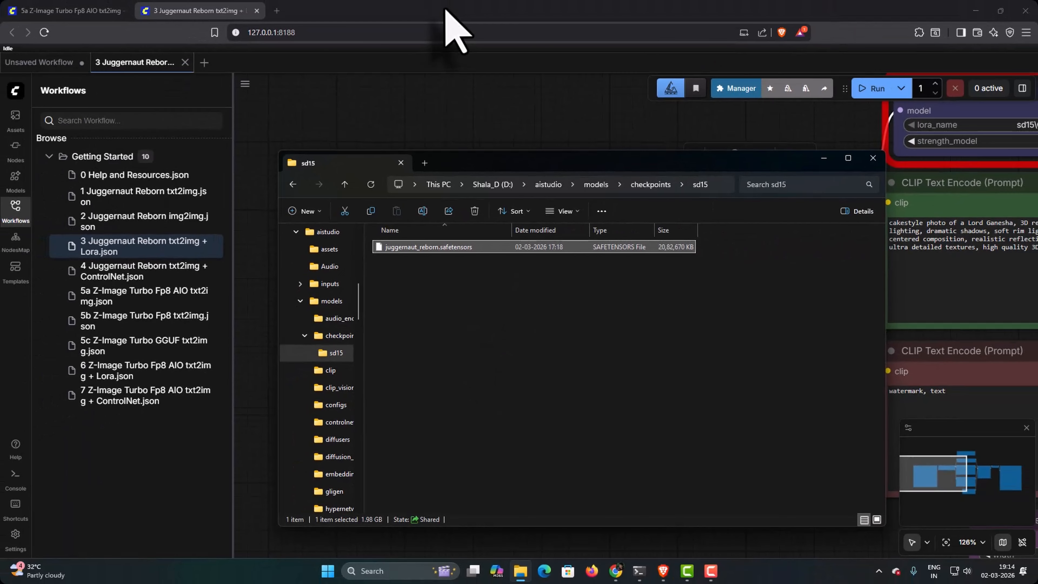
Step: Return to the Lora workflow in ComfyUI and start the CakeStyle.safetensors download linked in the START HERE note
left_click(444, 8)
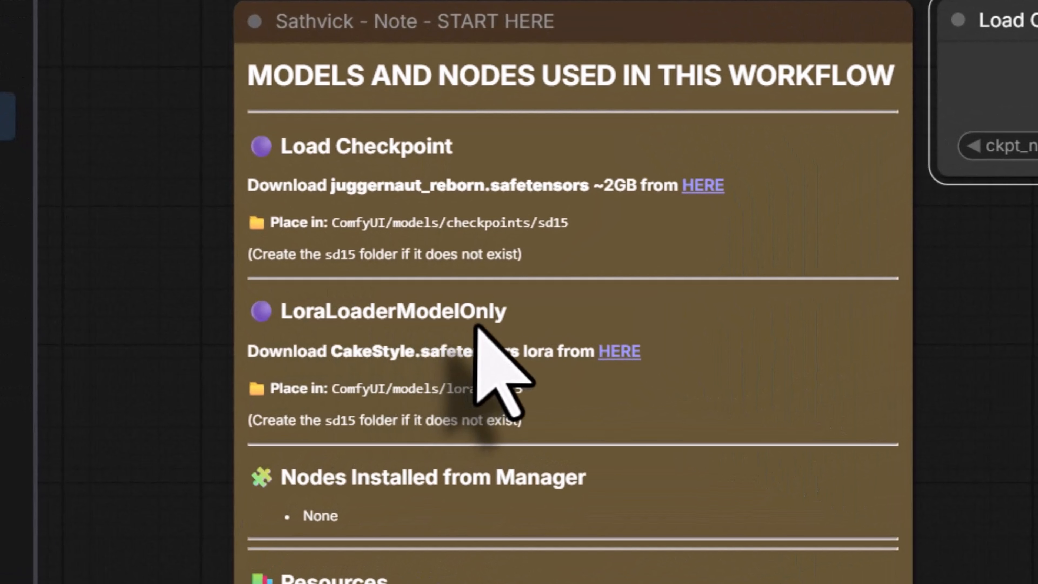
left_click_drag(954, 377, 514, 499)
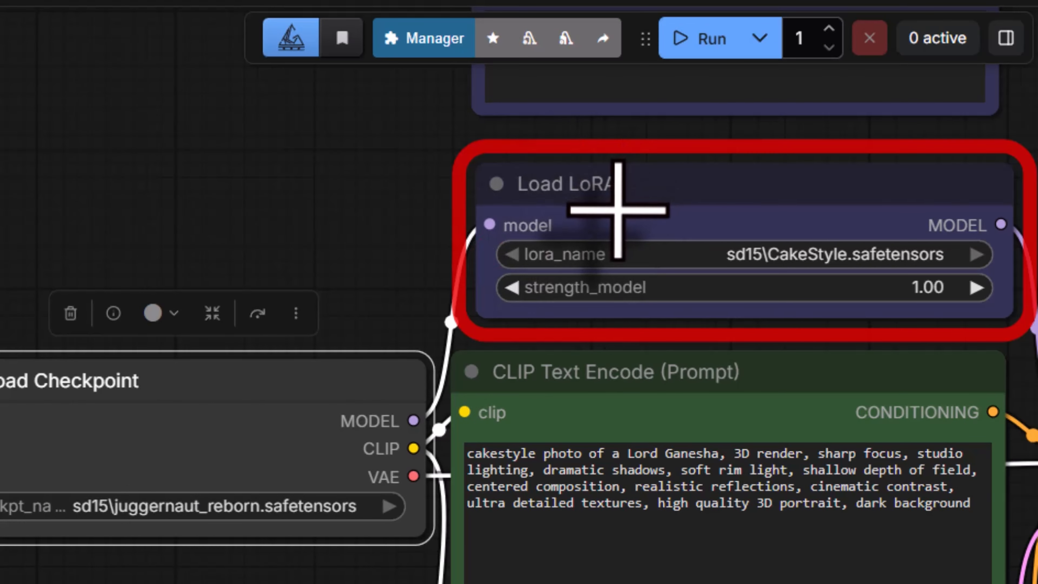
left_click_drag(226, 583, 605, 568)
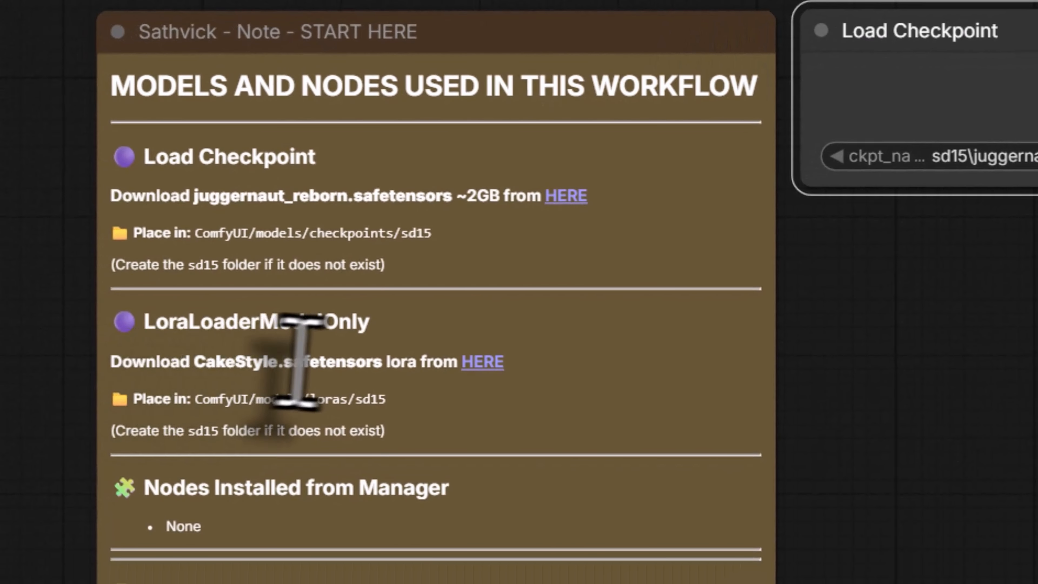
left_click(470, 371)
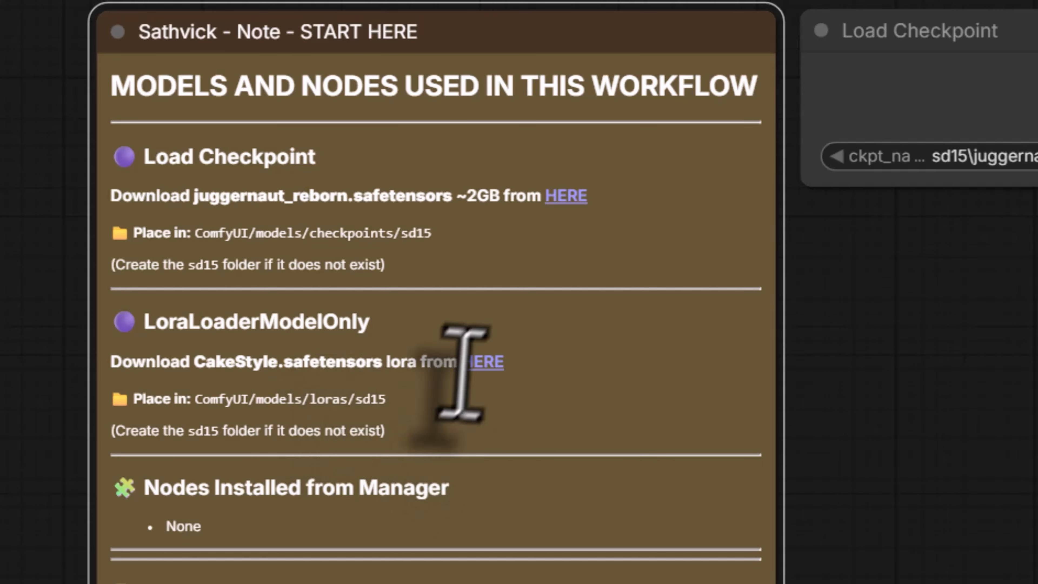
left_click(482, 360)
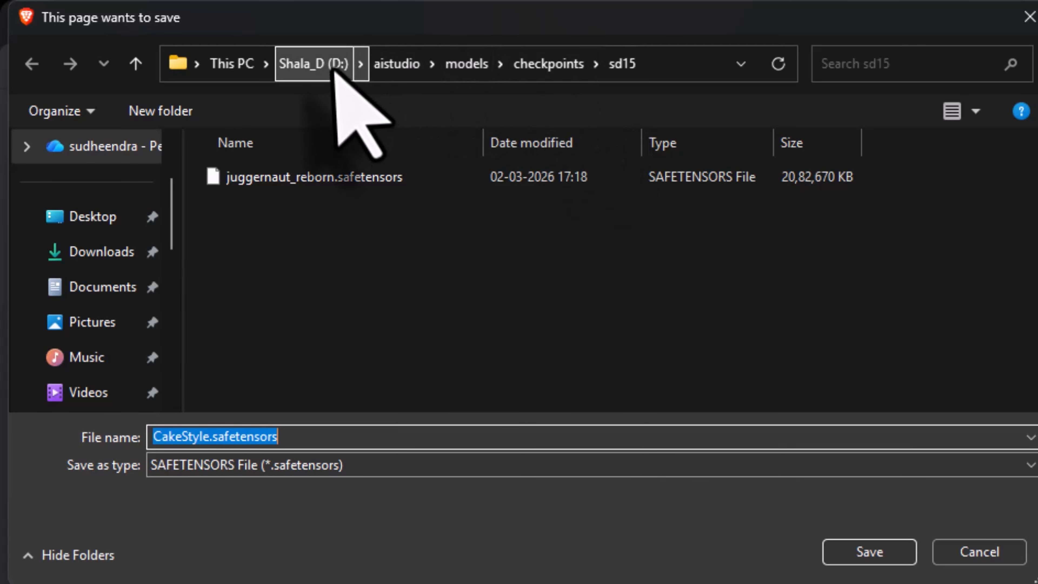
Step: Save CakeStyle.safetensors into a new sd15 folder inside aistudio\models\loras
left_click(467, 75)
scroll(347, 312, "down", 2)
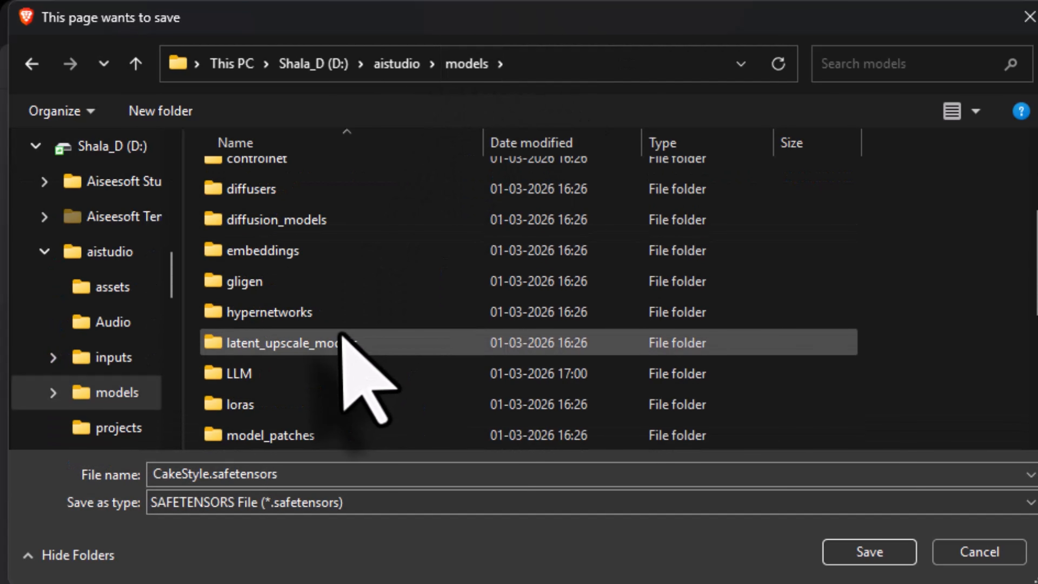
left_click(280, 405)
double_click(280, 405)
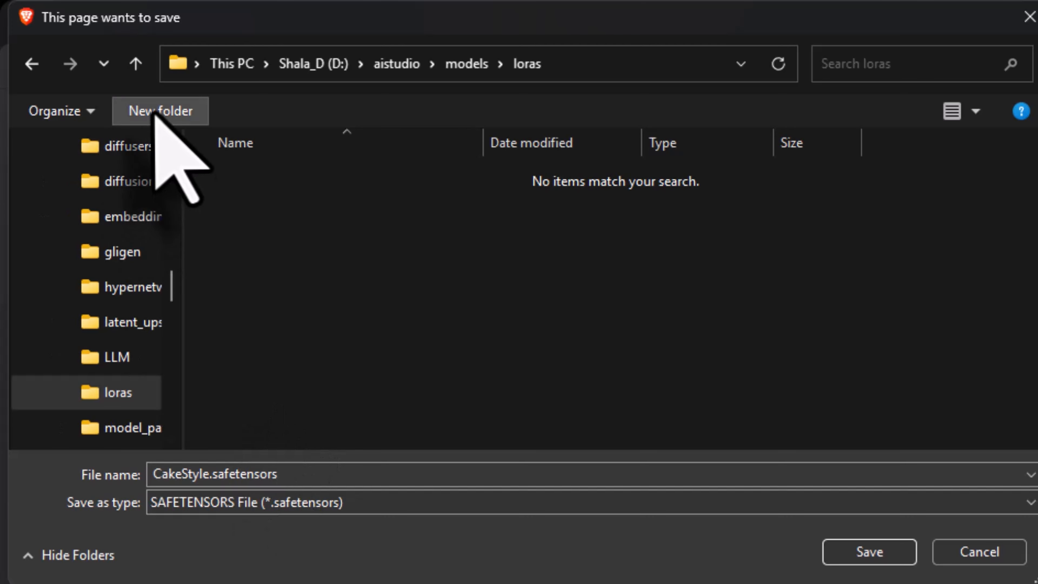
left_click(117, 106)
type("sd15")
key("Return")
double_click(287, 181)
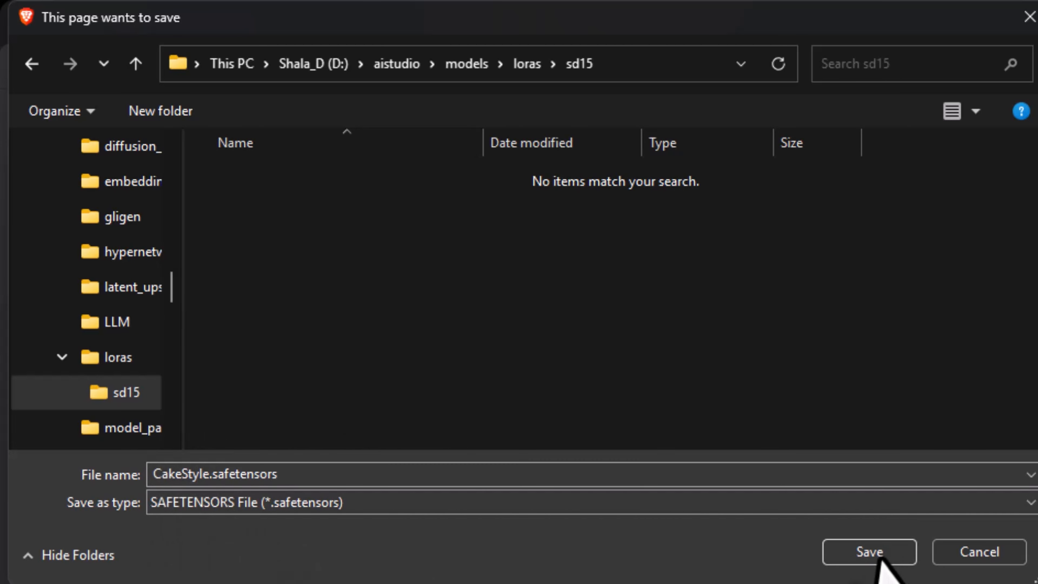
left_click(841, 552)
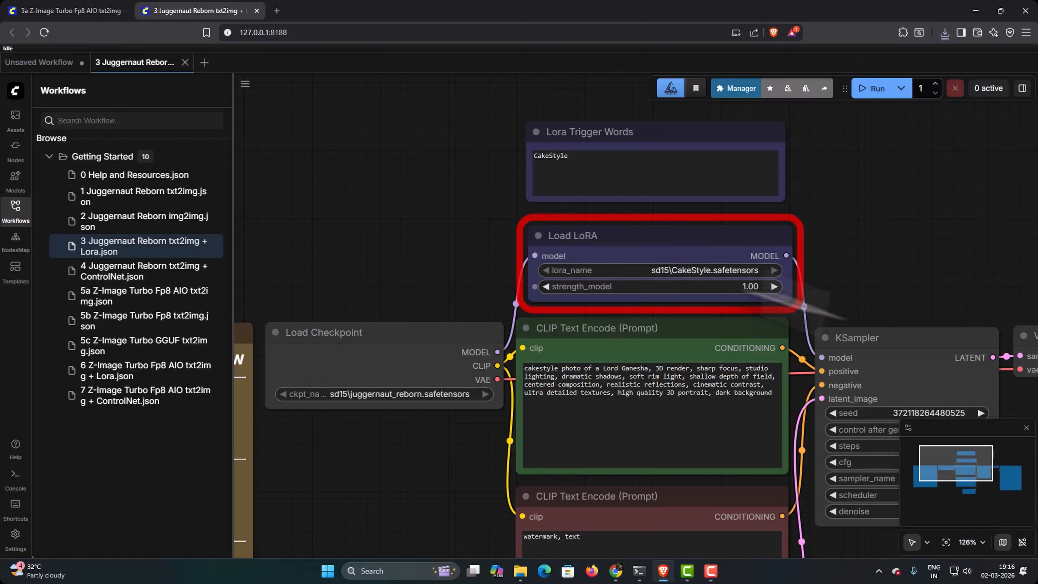
Step: Run the Lora workflow with the CakeStyle LoRA and view the image in the Save Image node
left_click_drag(869, 291, 769, 206)
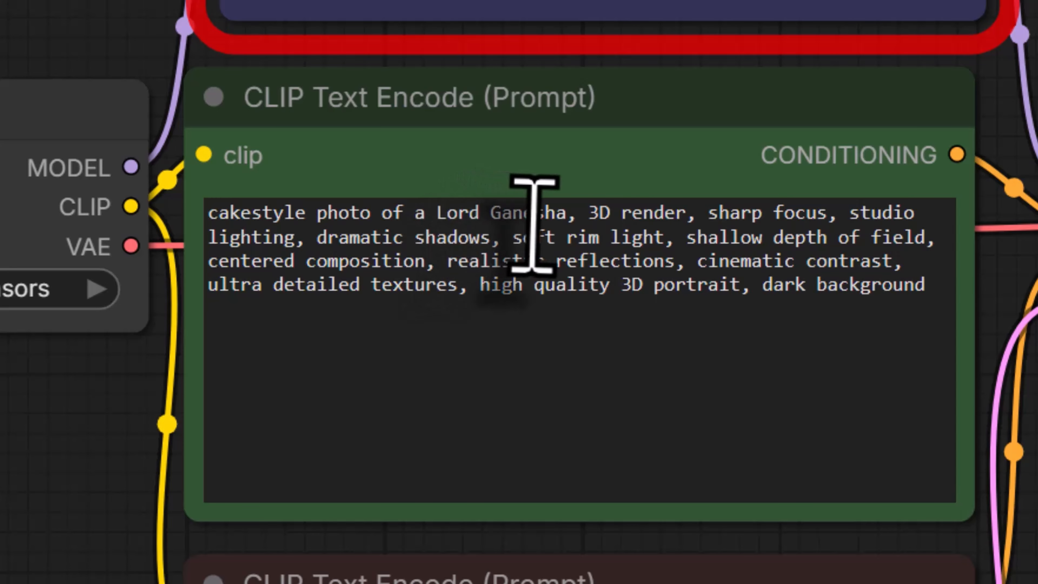
left_click(874, 83)
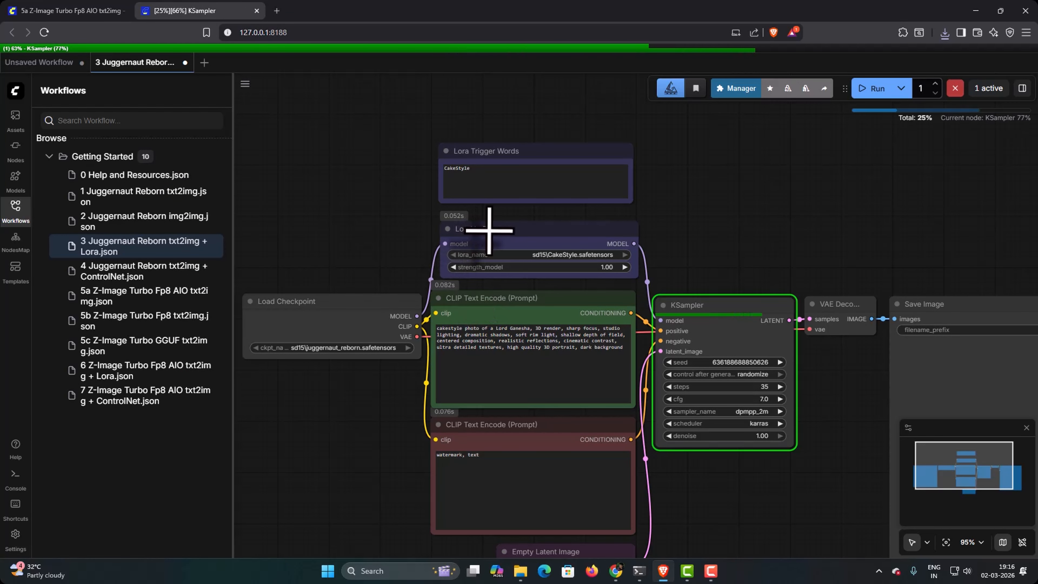
left_click_drag(821, 405, 597, 313)
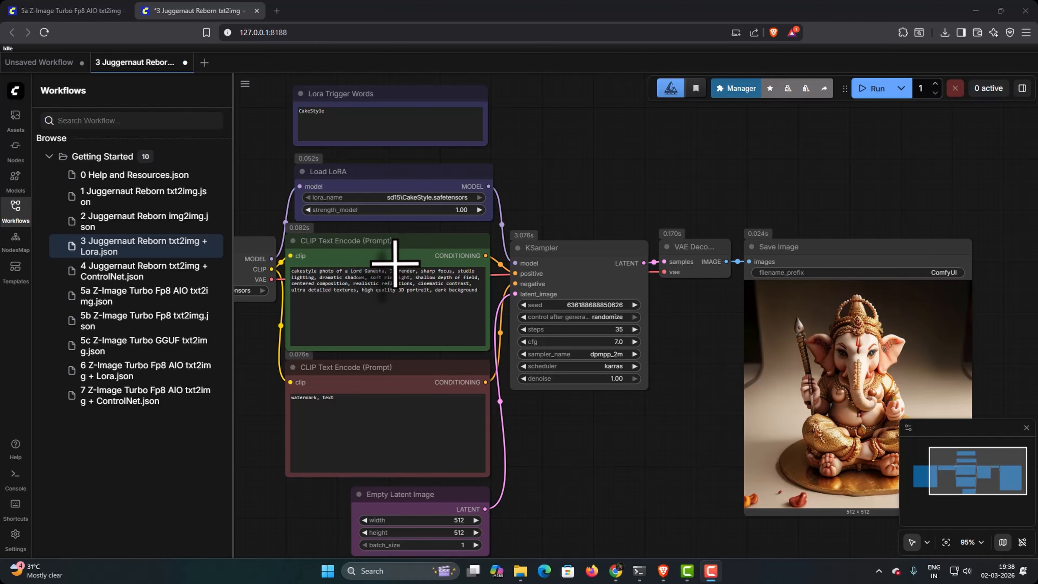
Step: Close the 3 Juggernaut Reborn txt2img + Lora workflow without saving and create a new blank workflow
left_click(15, 211)
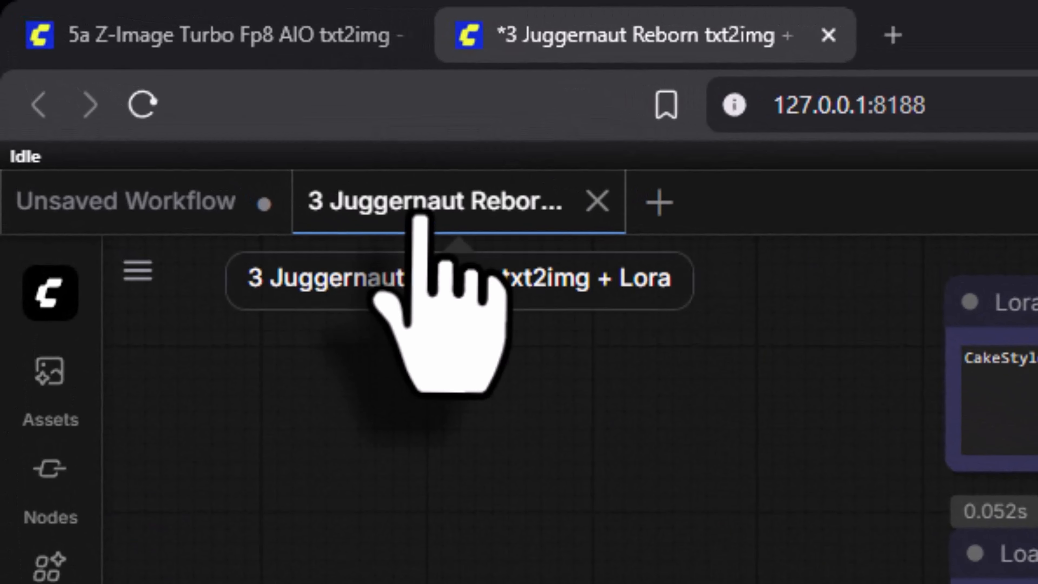
left_click(596, 201)
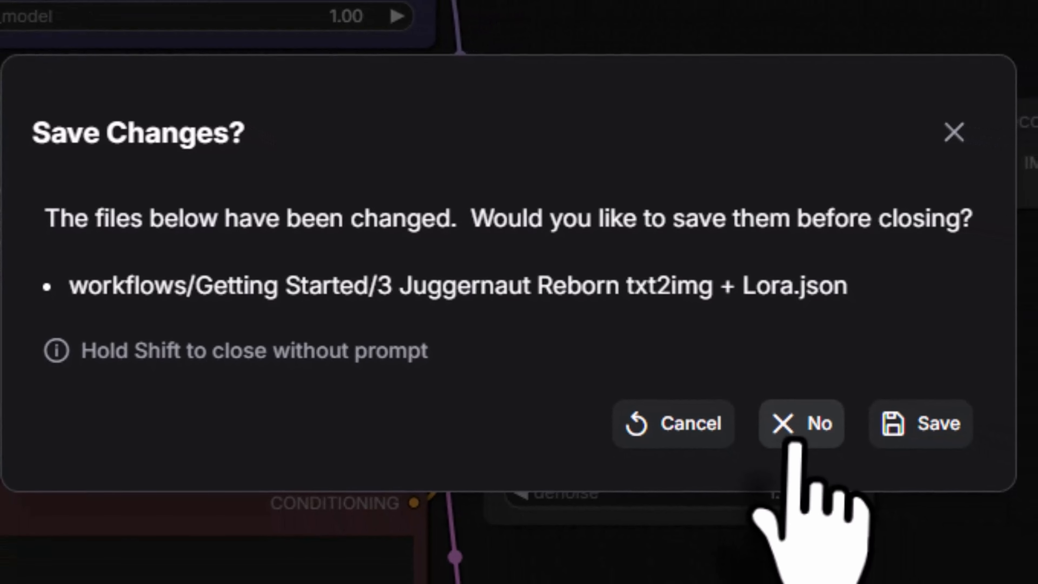
left_click(794, 433)
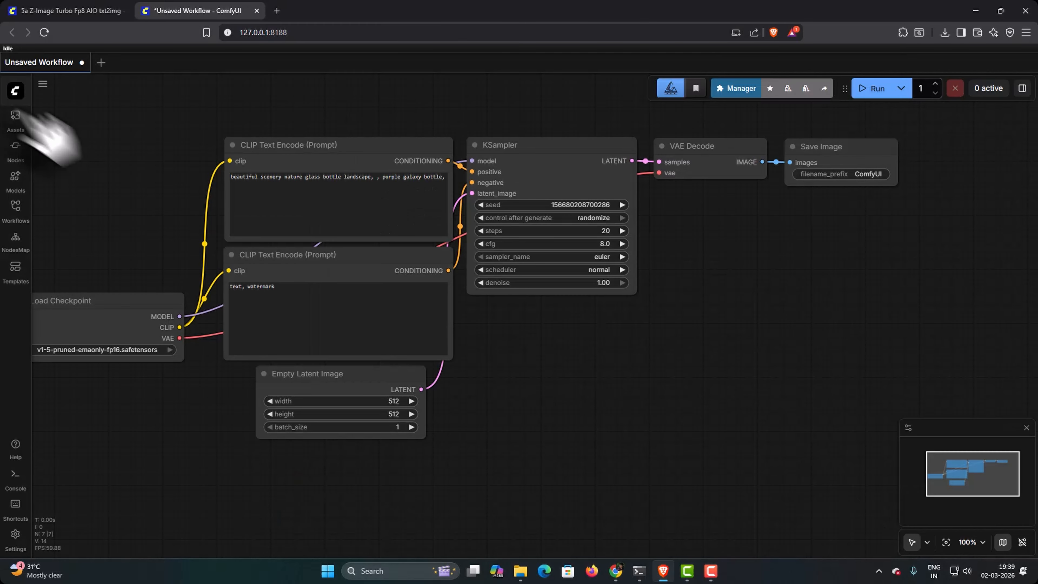
left_click_drag(51, 132, 186, 151)
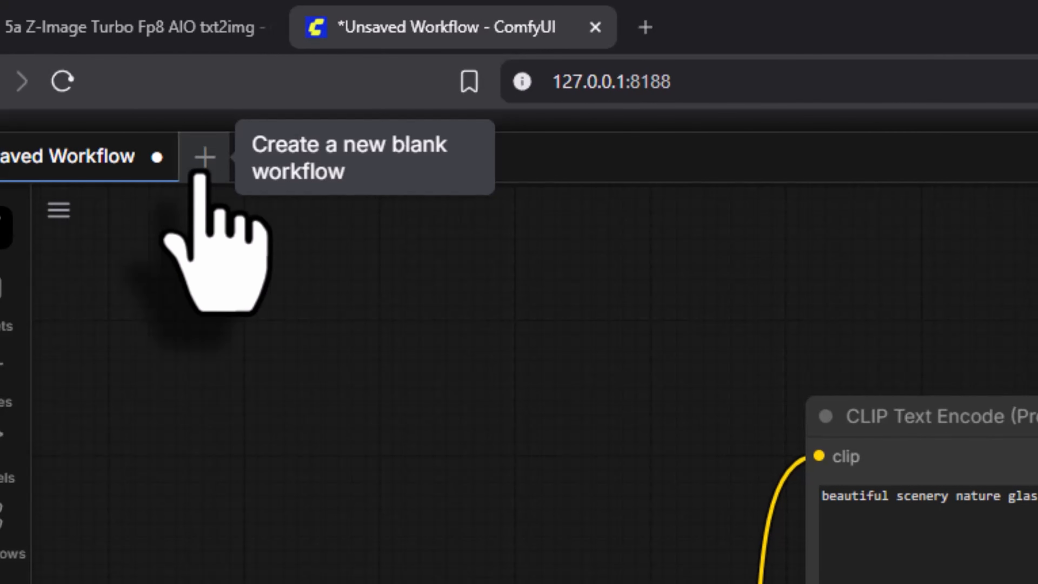
left_click(101, 63)
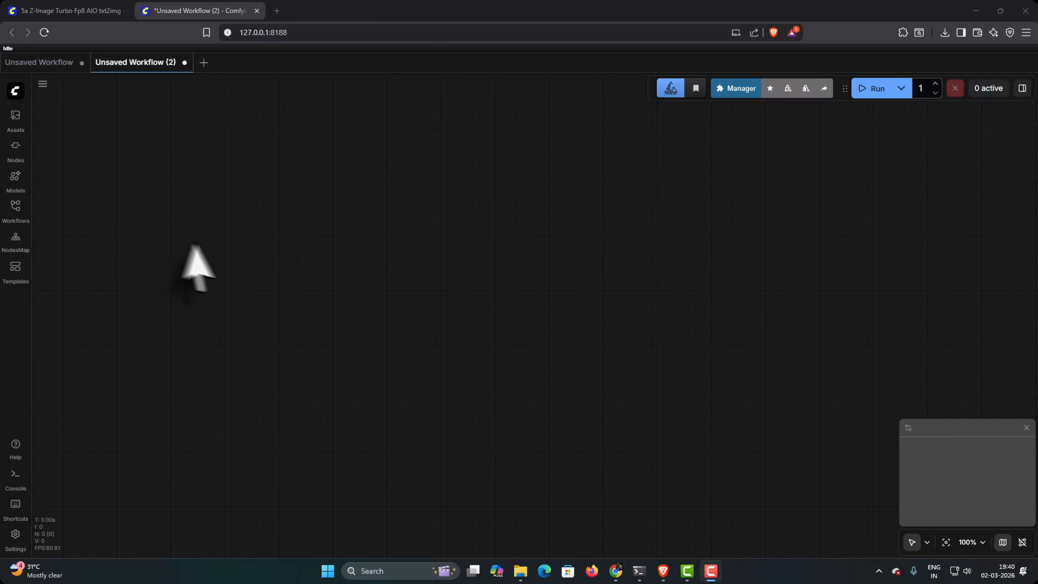
Step: Search the nodes for "load", add a Load Checkpoint node, and move it to the upper-left area of the canvas
double_click(397, 238)
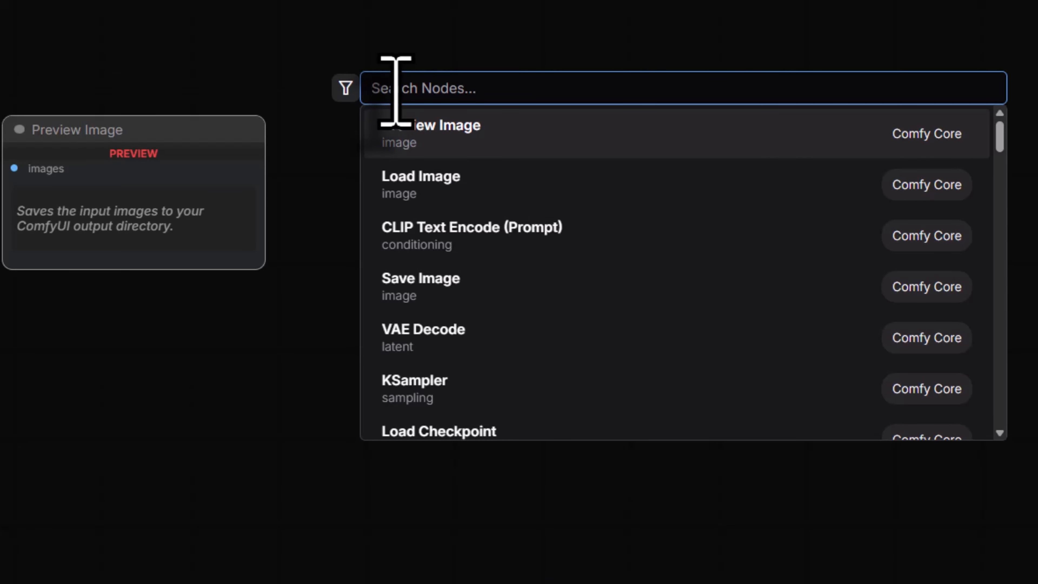
type("loa")
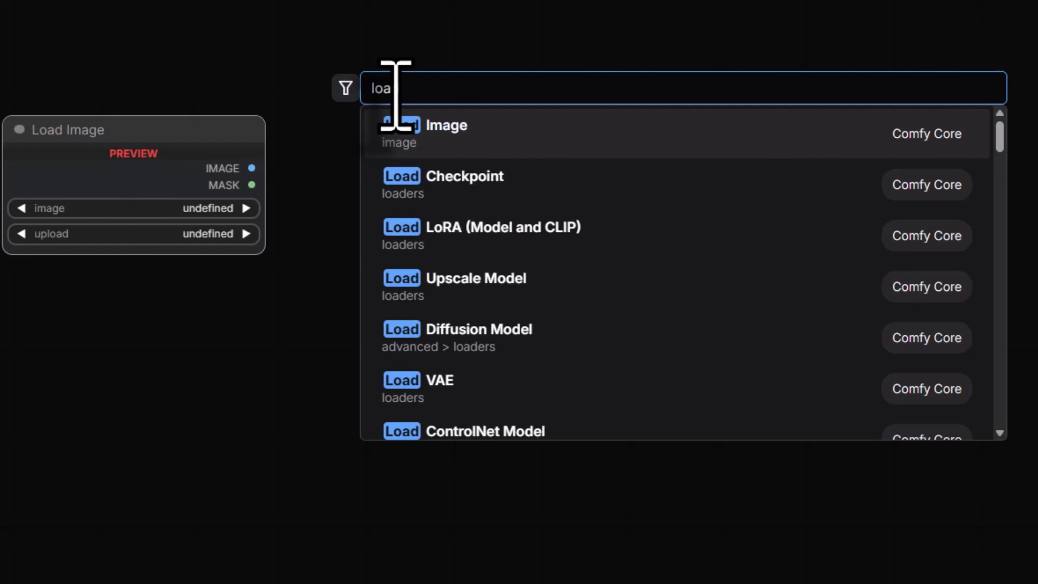
type("d")
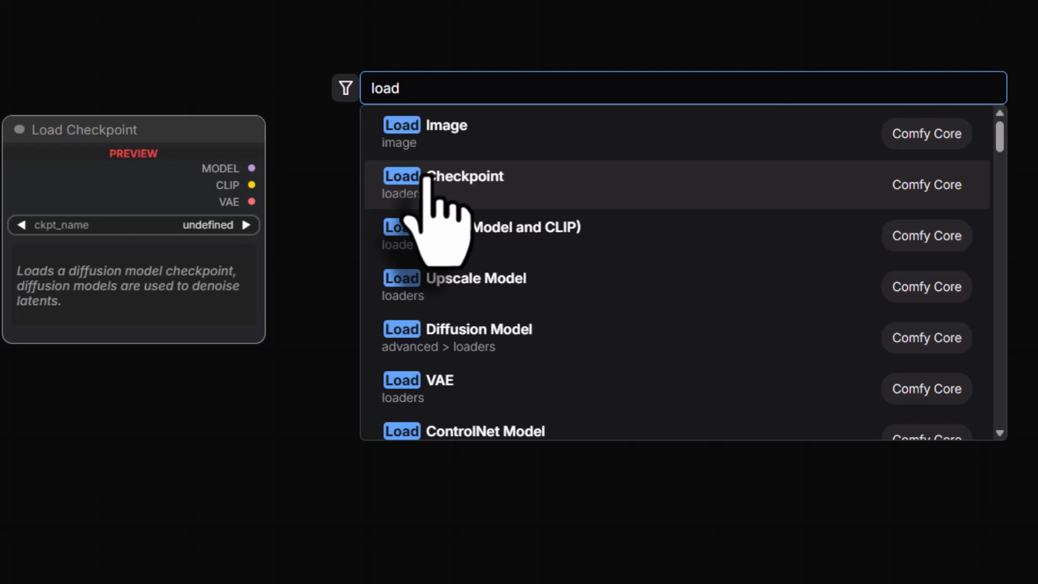
left_click(426, 178)
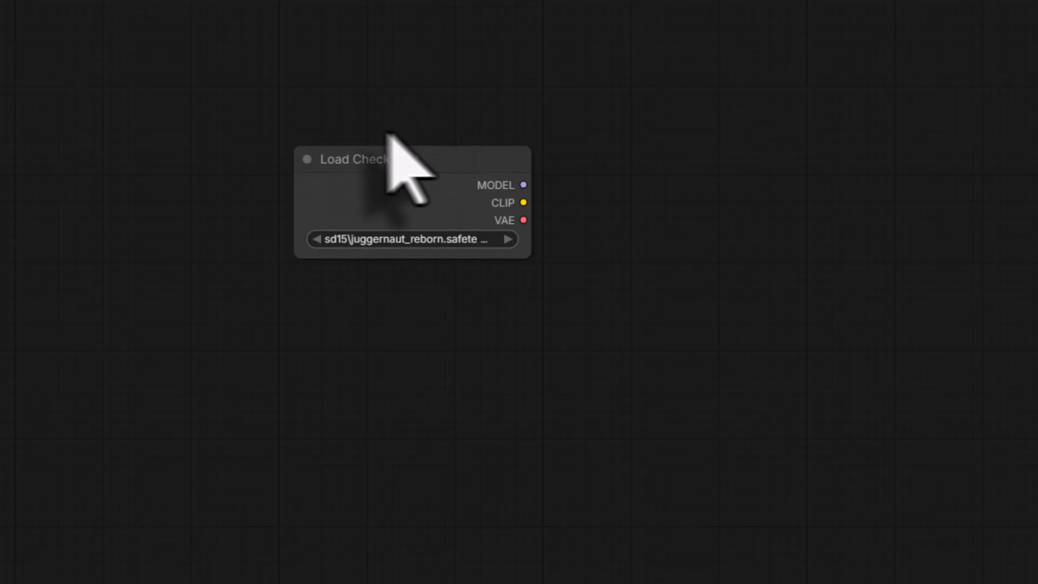
left_click_drag(395, 163, 142, 60)
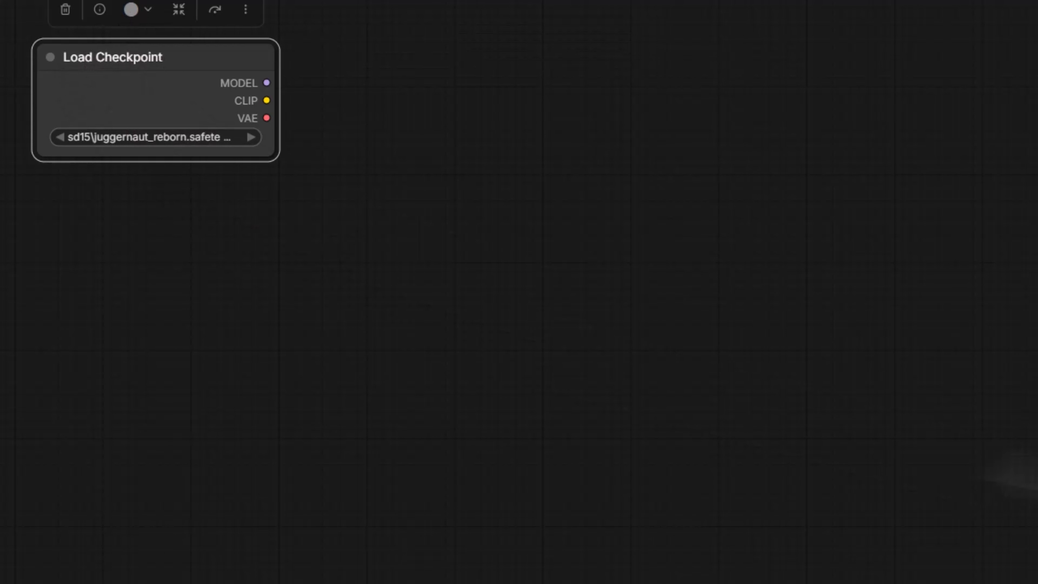
left_click(1033, 456)
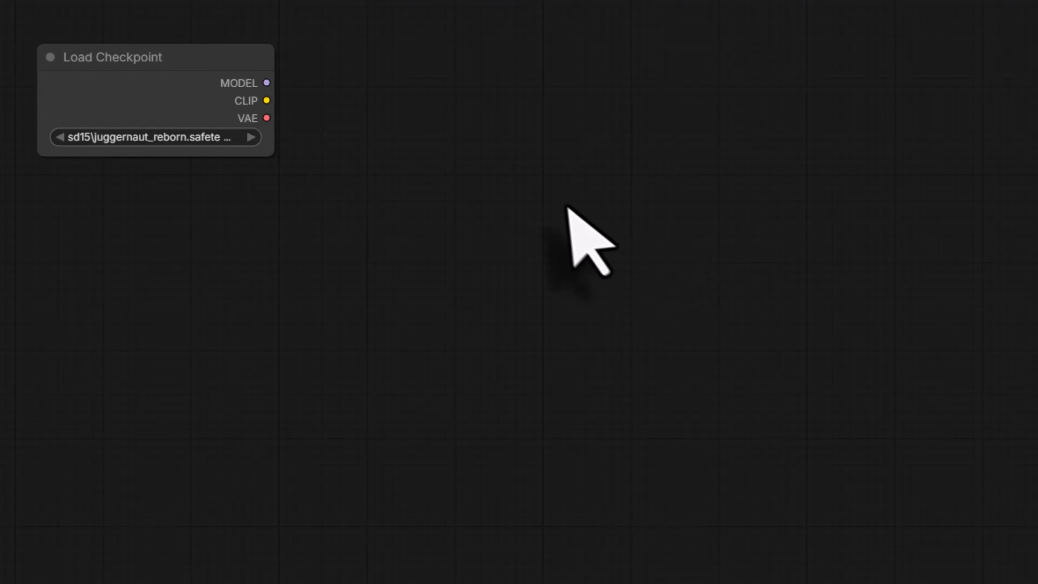
Step: Add a CLIP Text Encode (Prompt) node from the conditioning category and place it beside the Load Checkpoint node
right_click(426, 141)
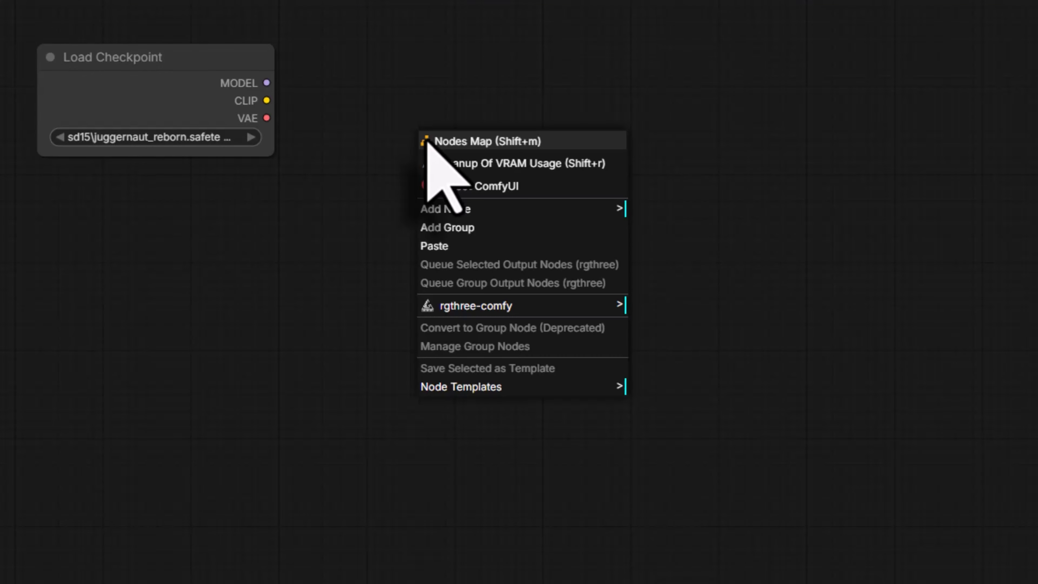
left_click(448, 209)
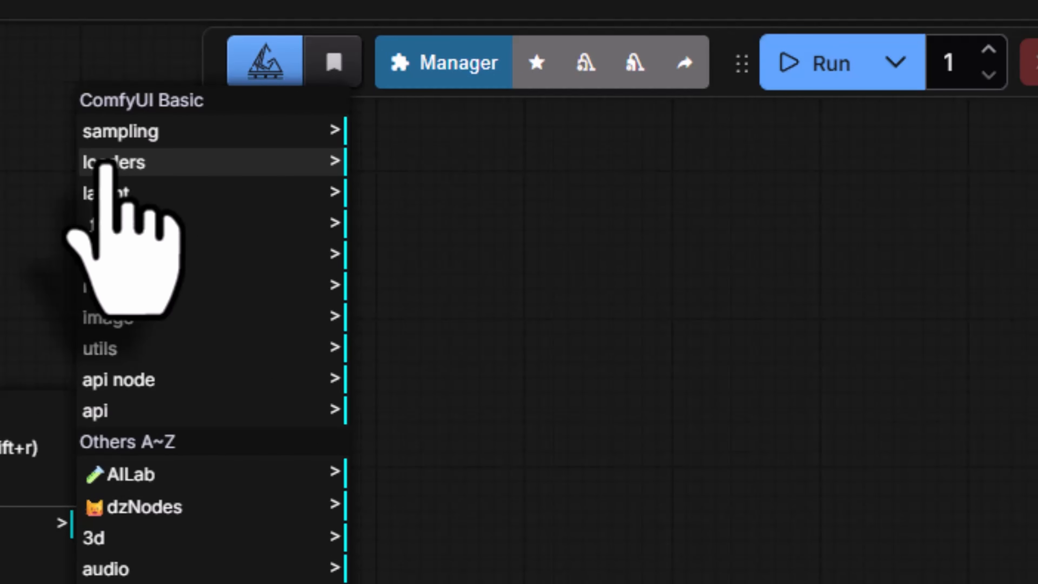
left_click(106, 163)
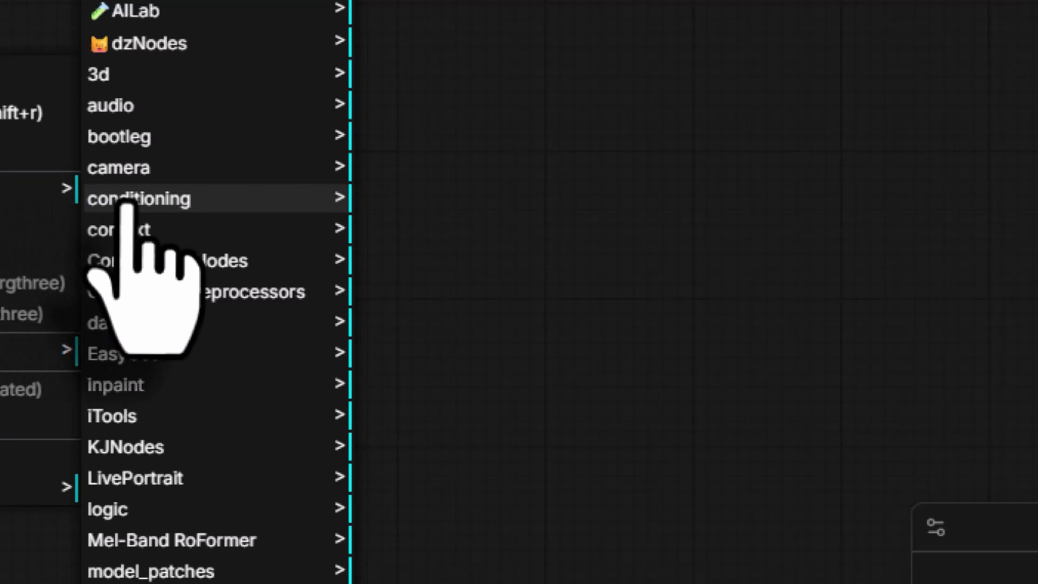
left_click(128, 204)
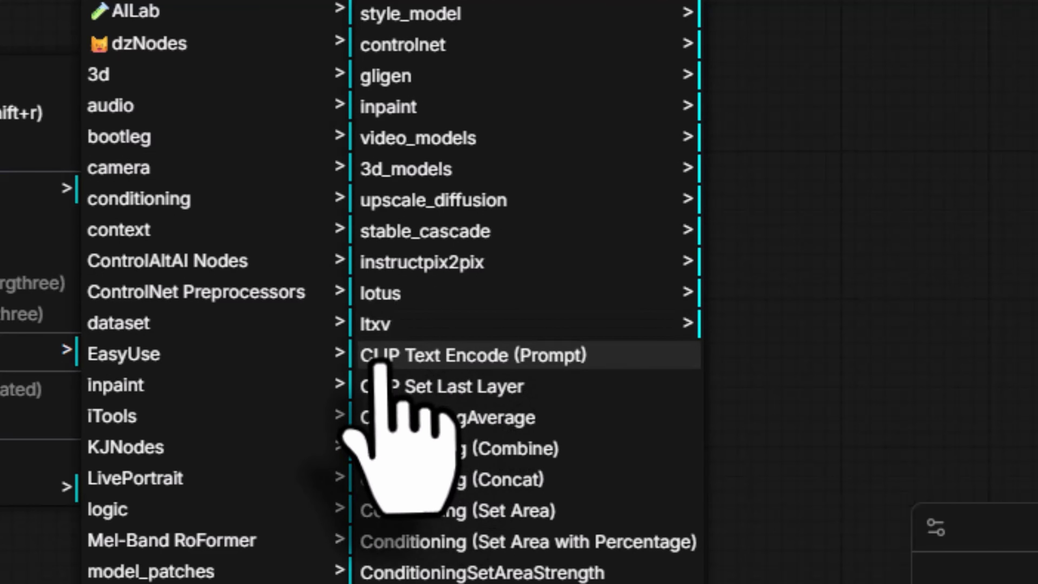
left_click(411, 365)
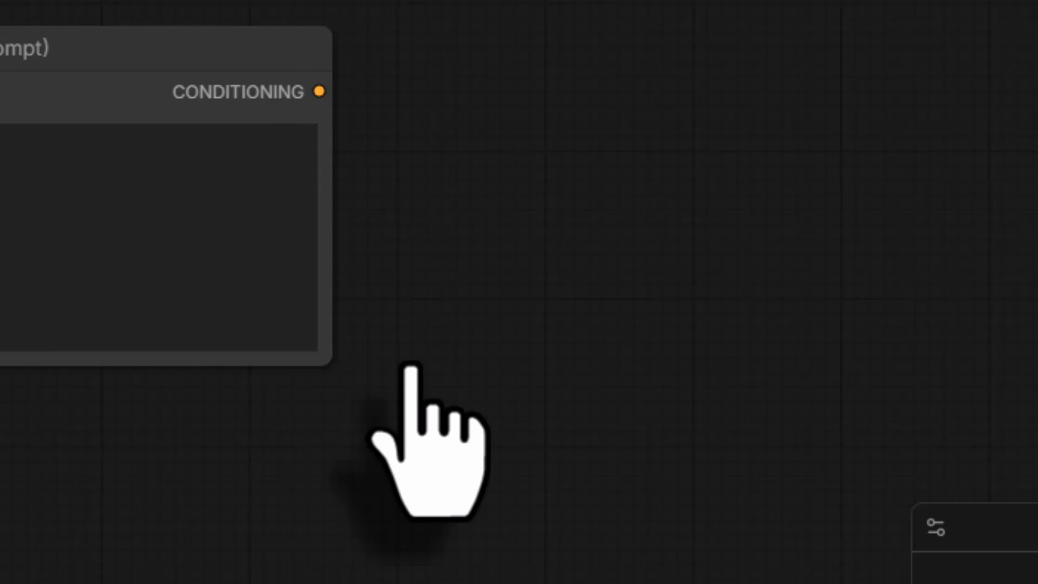
left_click_drag(537, 249, 515, 148)
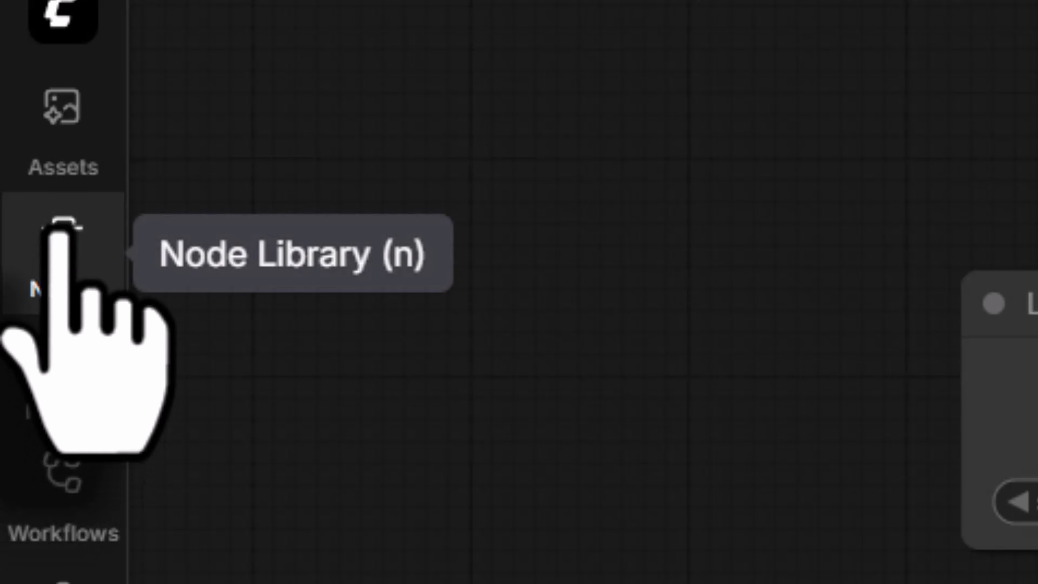
Step: Find "clip text" in the Node Library and add a second CLIP Text Encode (Prompt) node below the first one
left_click(60, 234)
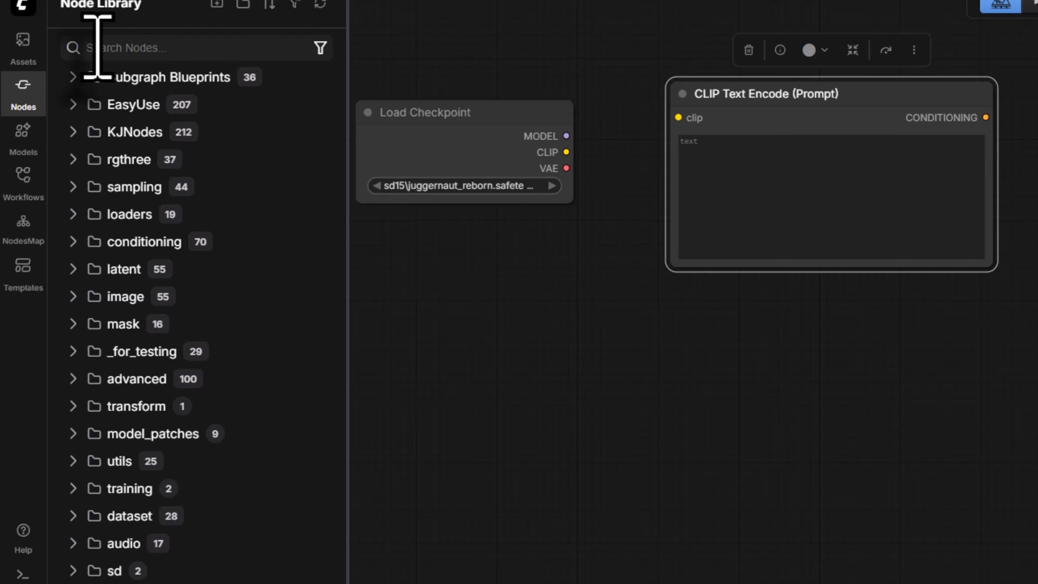
type("text")
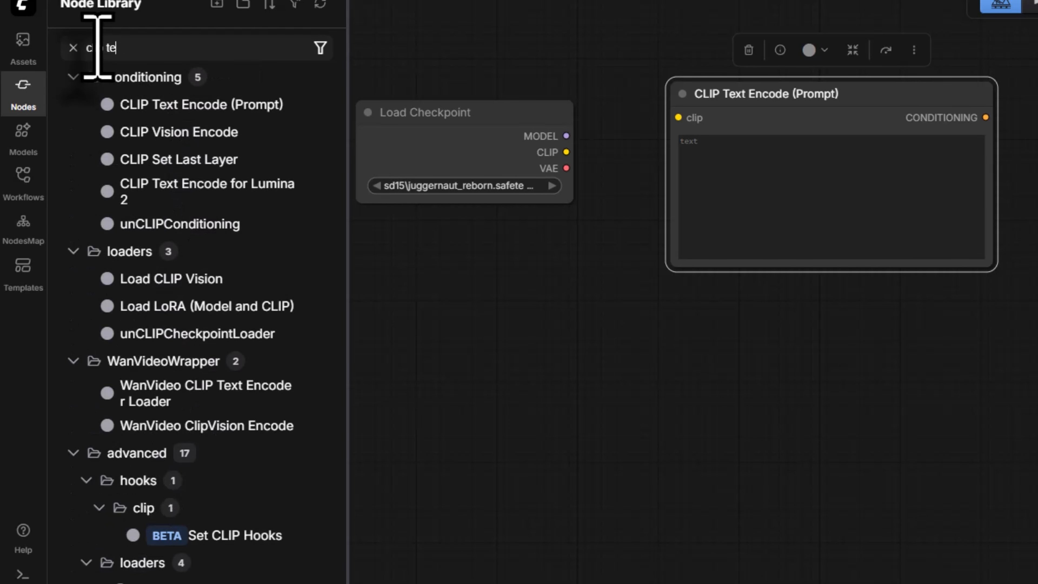
mouse_move(171, 115)
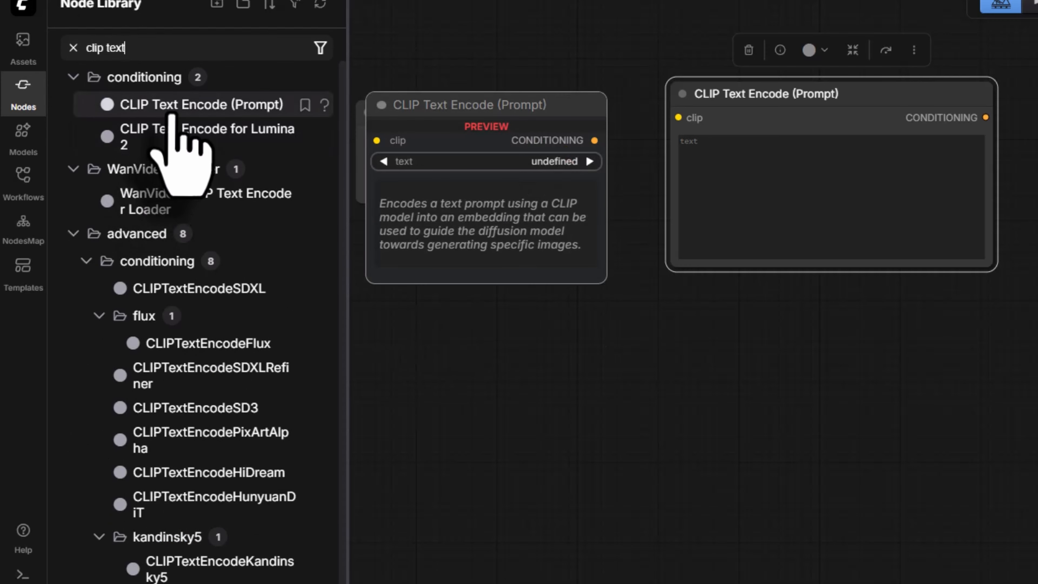
left_click_drag(171, 115, 657, 329)
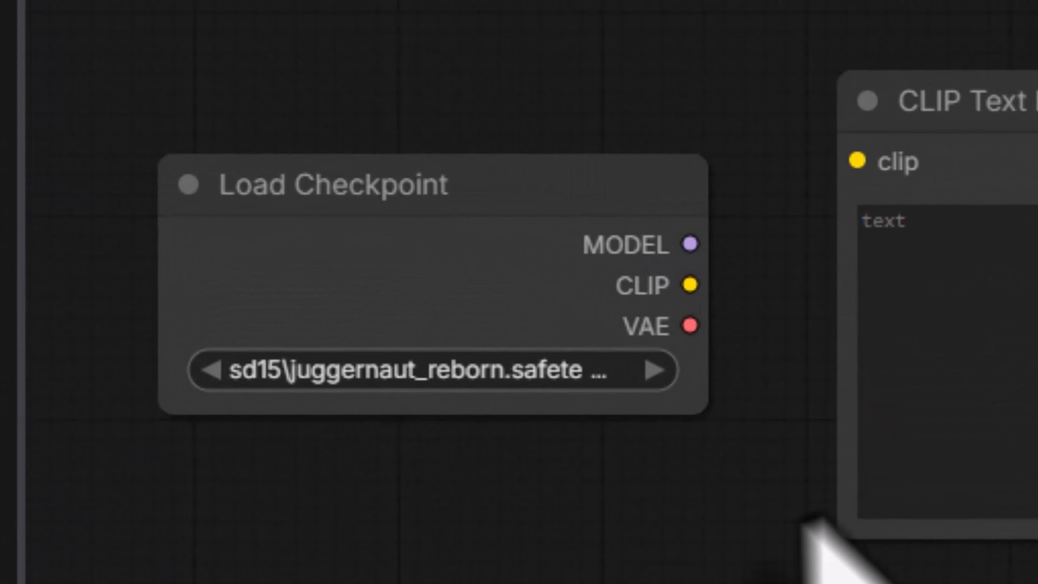
Step: Examine the Load Checkpoint node's info, settings and parameters
left_click(340, 190)
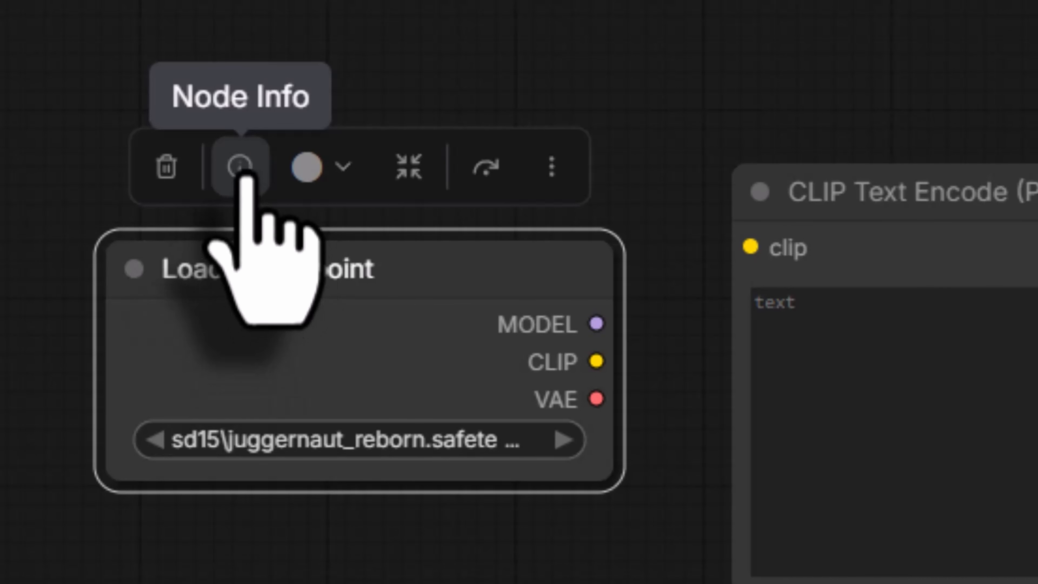
left_click(247, 176)
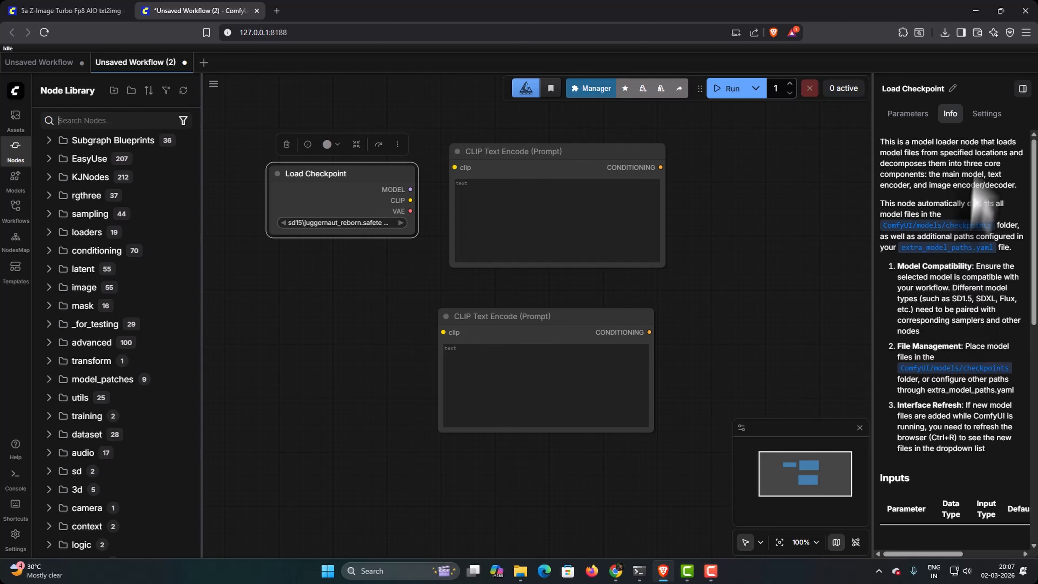
left_click(986, 113)
left_click(904, 114)
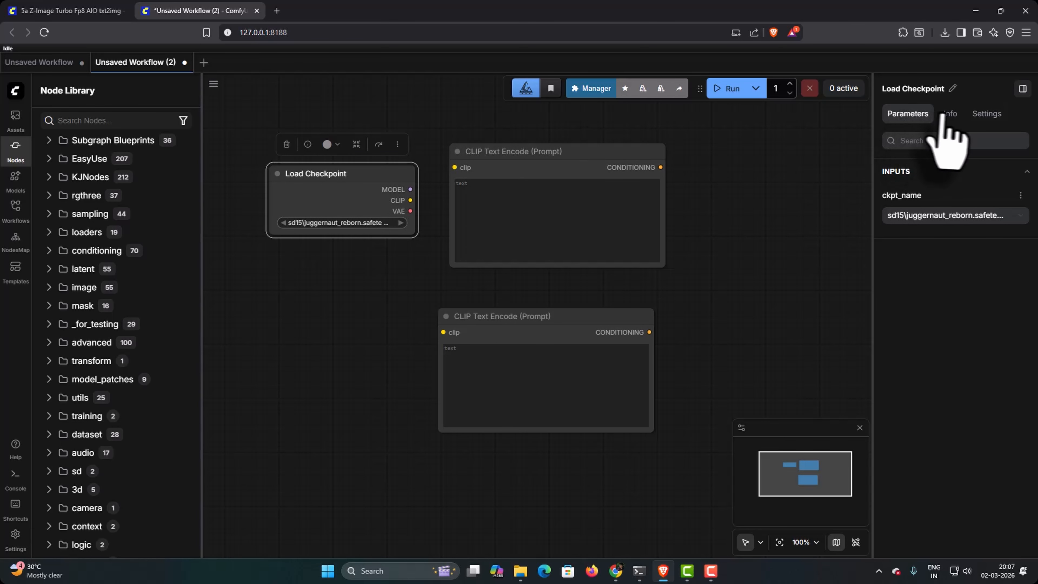
Step: Examine the Load Checkpoint node's info, colour choices and additional node options
left_click(950, 114)
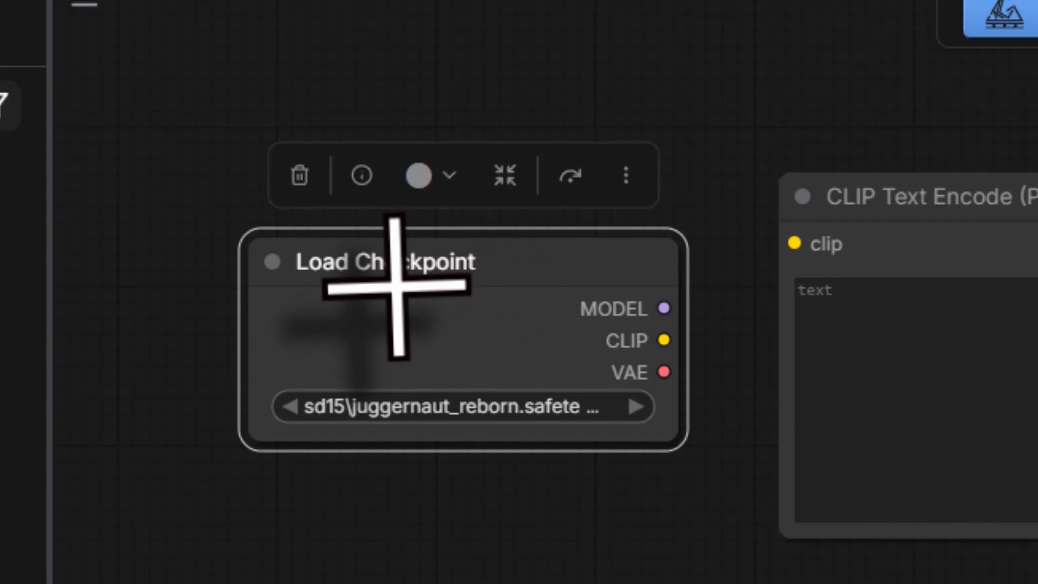
left_click(449, 184)
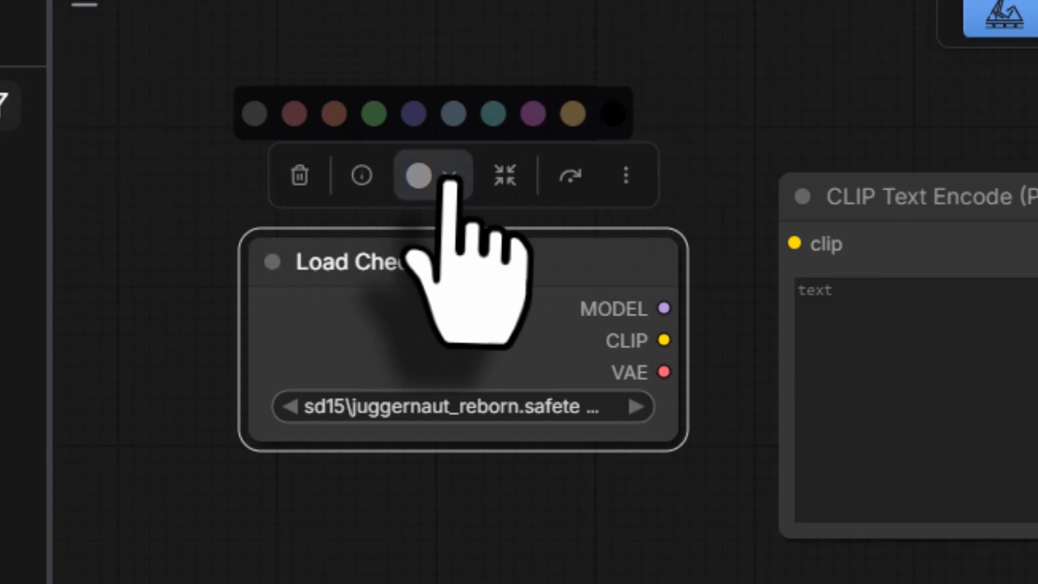
left_click(450, 184)
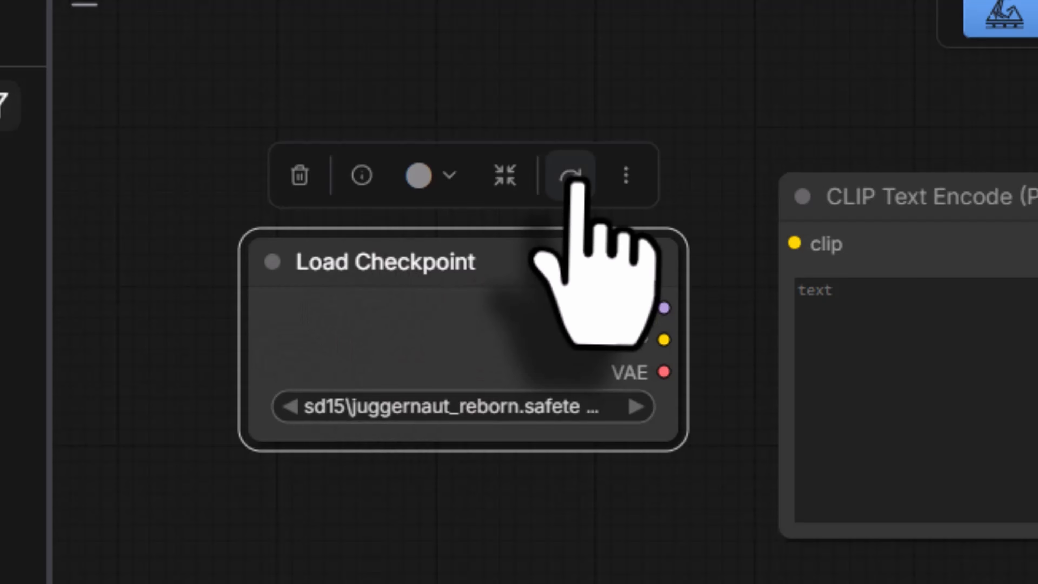
left_click(626, 186)
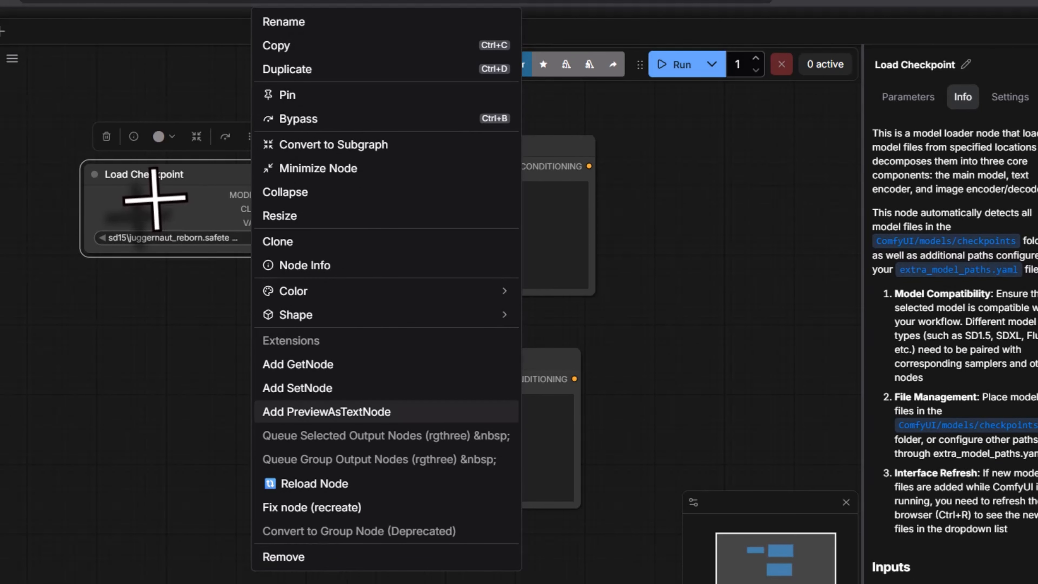
right_click(155, 199)
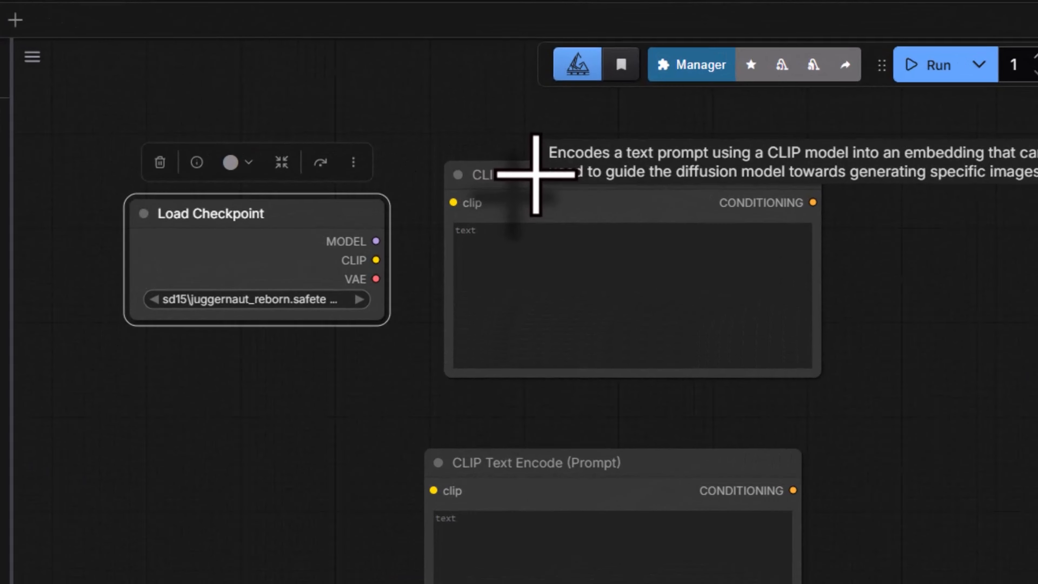
Step: Rename the upper CLIP Text Encode (Prompt) node to "Positive Prompt" and colour it green
left_click(521, 228)
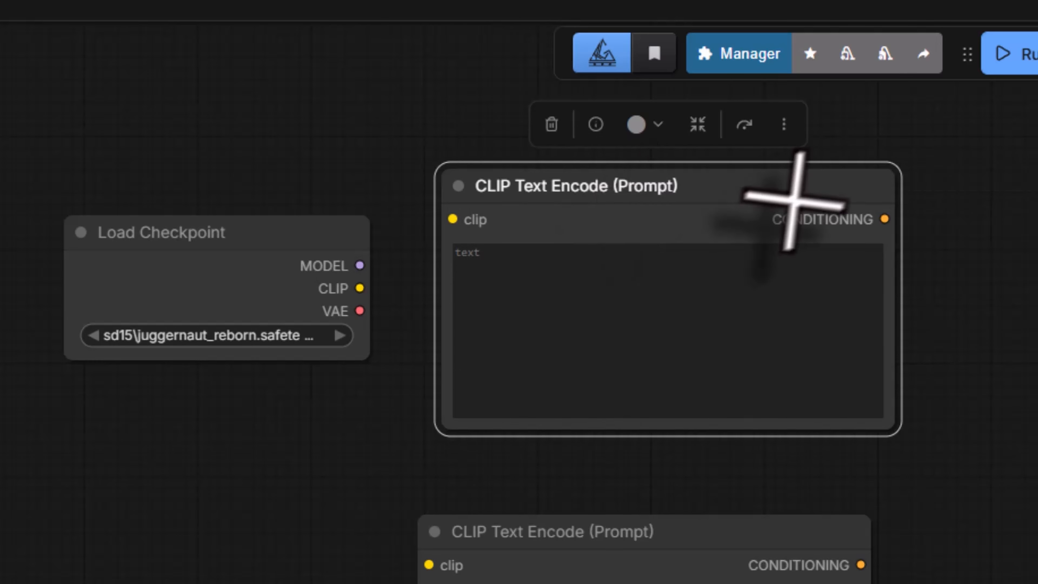
left_click(783, 124)
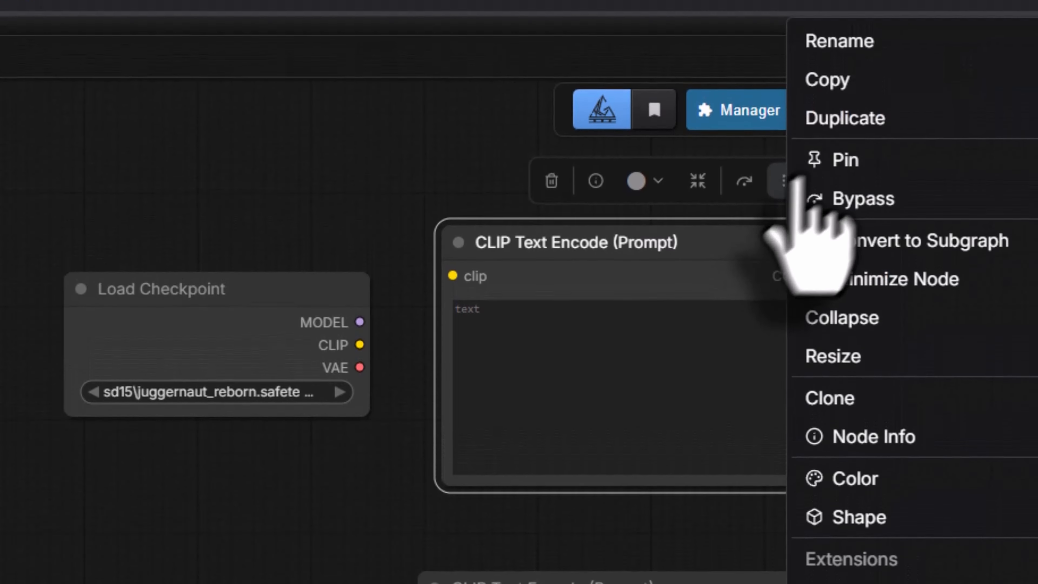
left_click(849, 59)
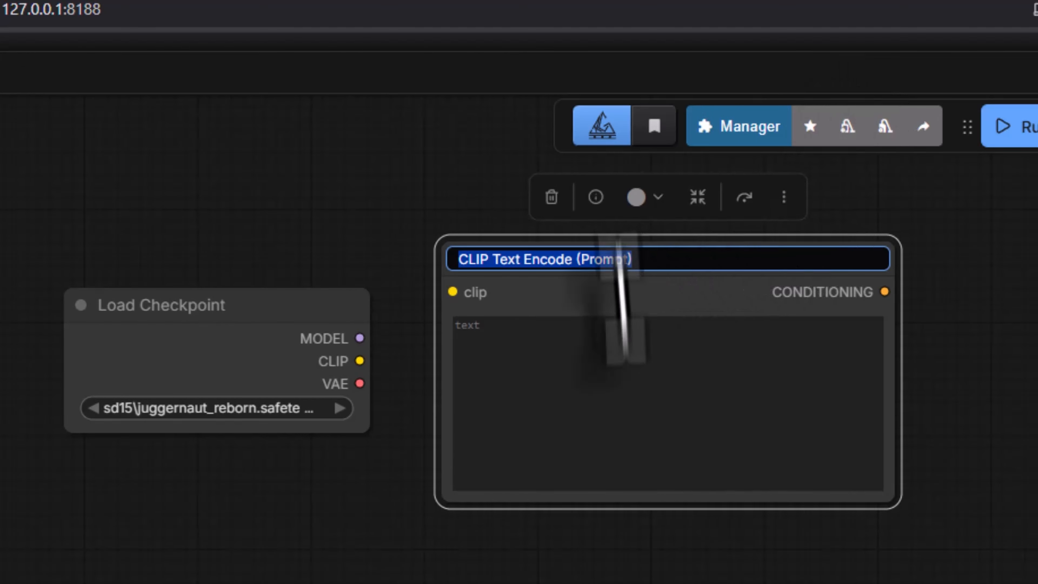
type("Pos")
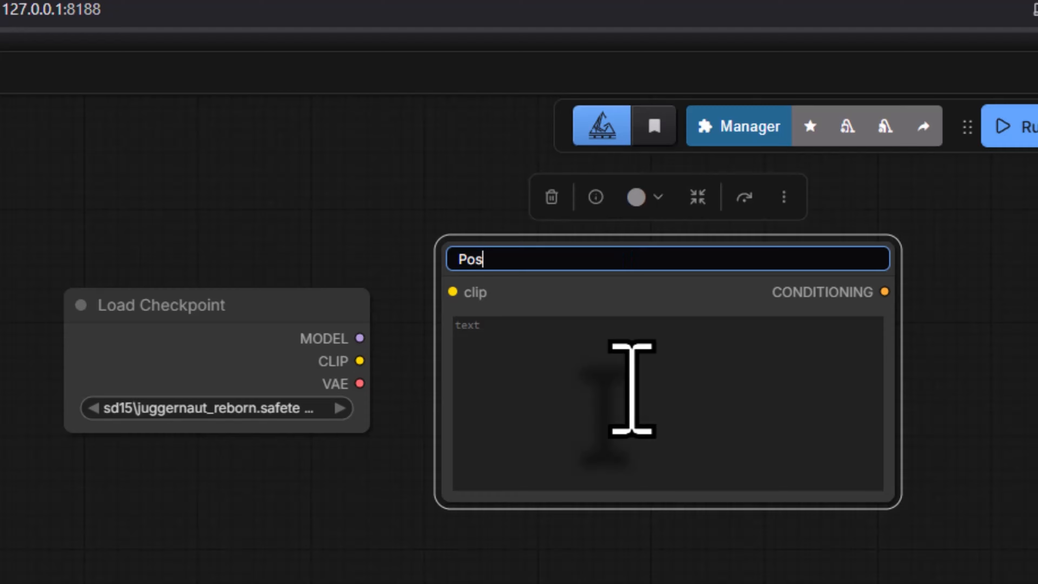
type("itive Prompt")
key("Return")
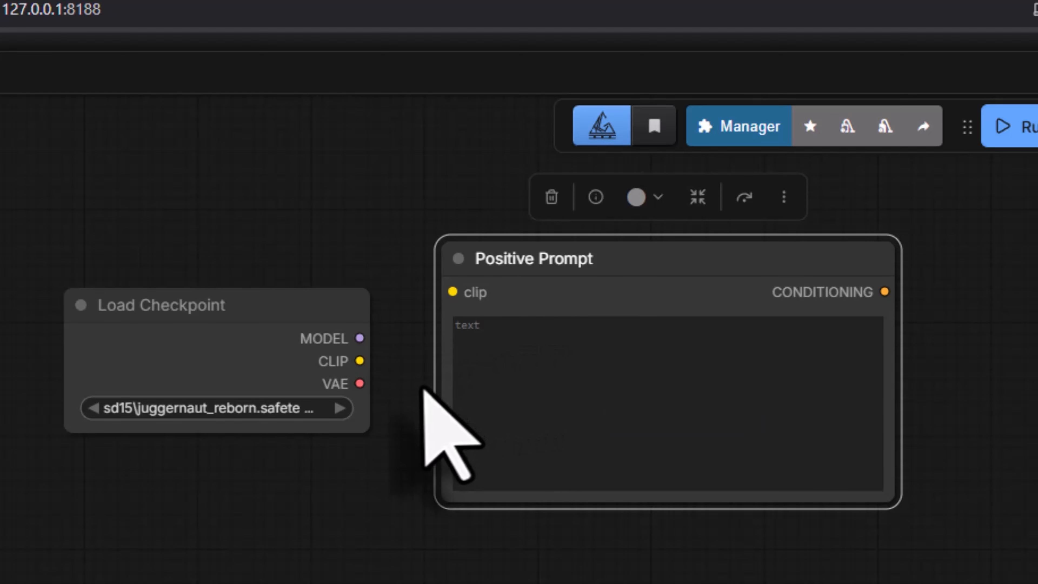
left_click(658, 203)
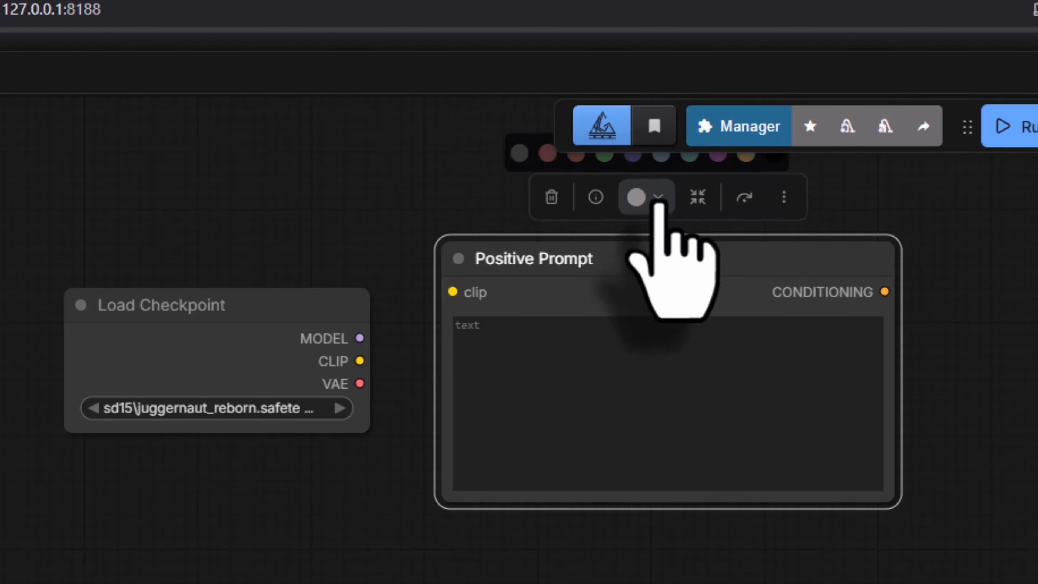
left_click(604, 156)
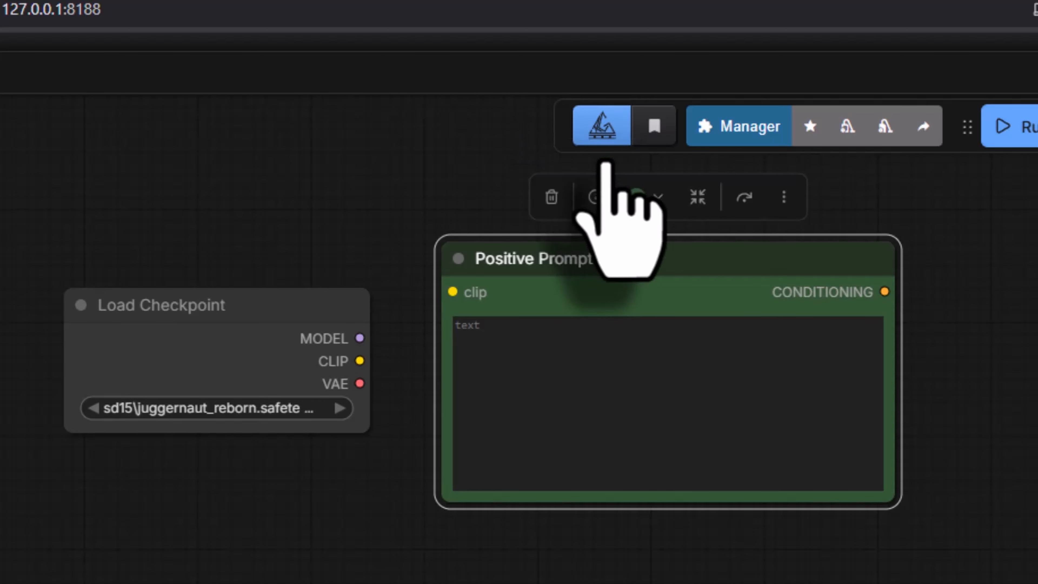
Step: Move the Load Checkpoint node farther left to widen its gap from the Positive Prompt node
left_click_drag(220, 301, 142, 303)
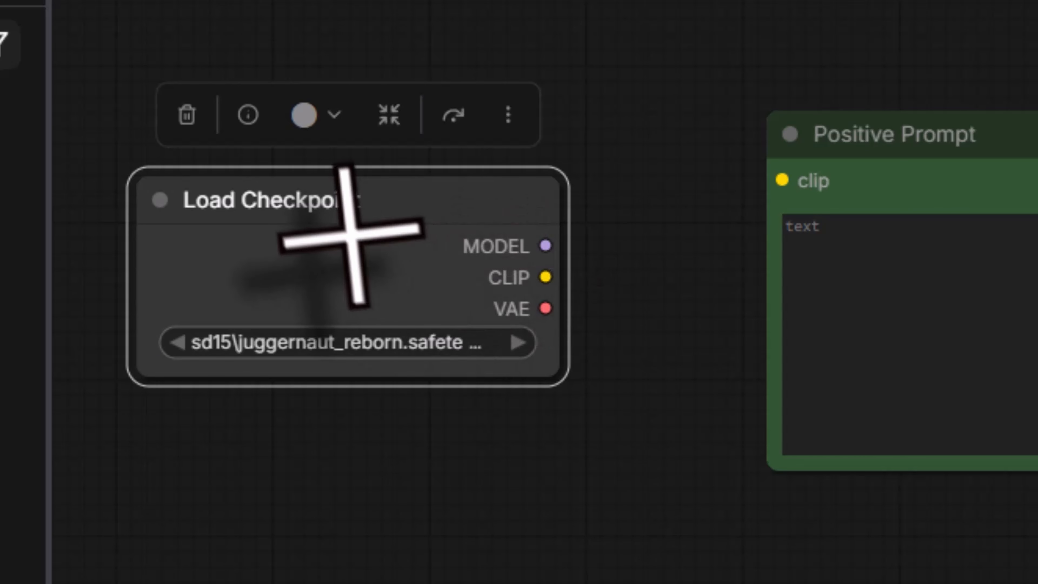
left_click(915, 131)
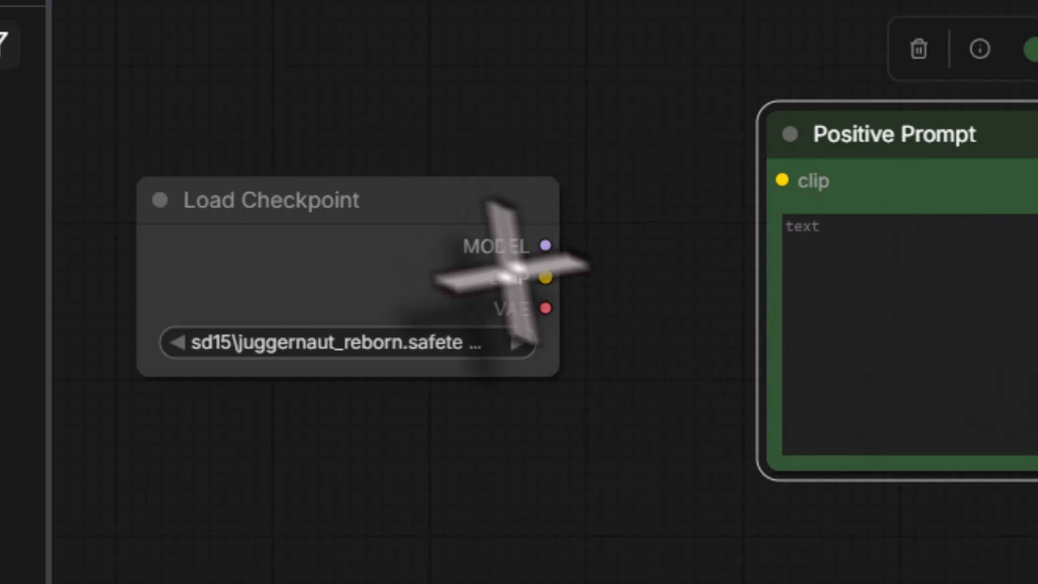
left_click(487, 215)
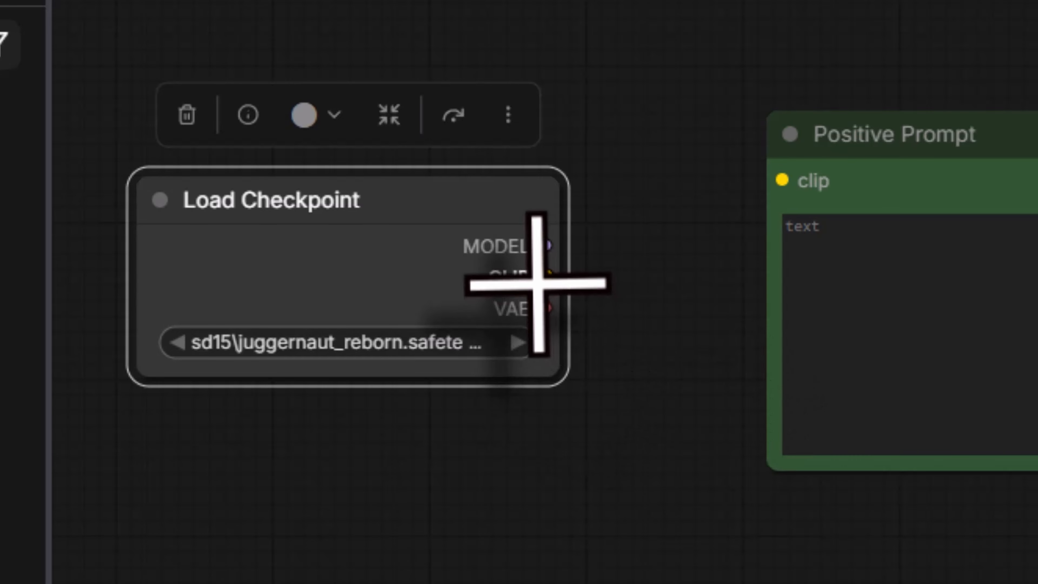
Step: Try linking Load Checkpoint's CLIP output to Positive Prompt's clip input, removing the link once by detaching it and once by deleting it
left_click_drag(543, 280, 772, 182)
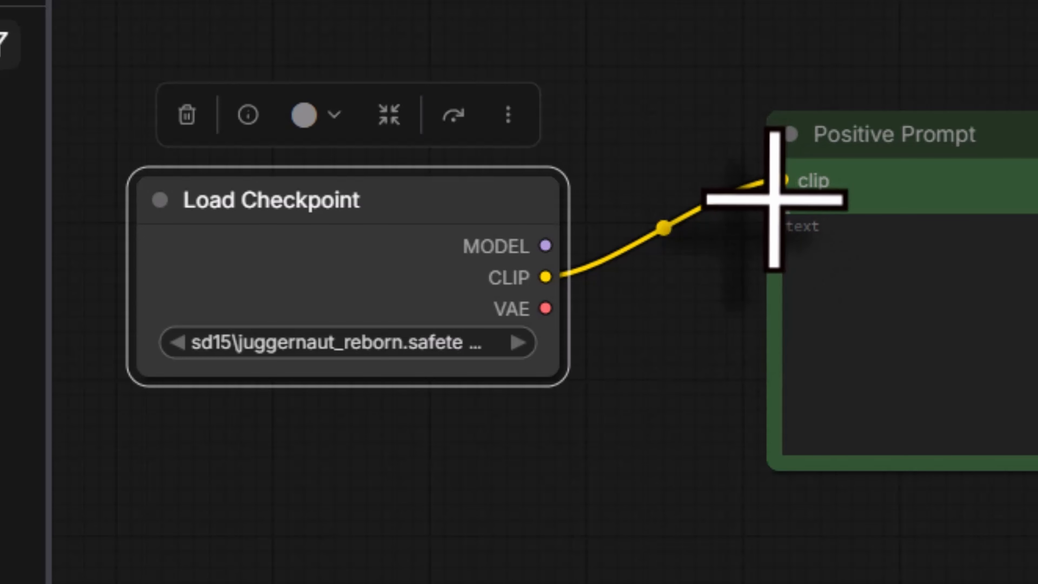
left_click_drag(783, 180, 722, 156)
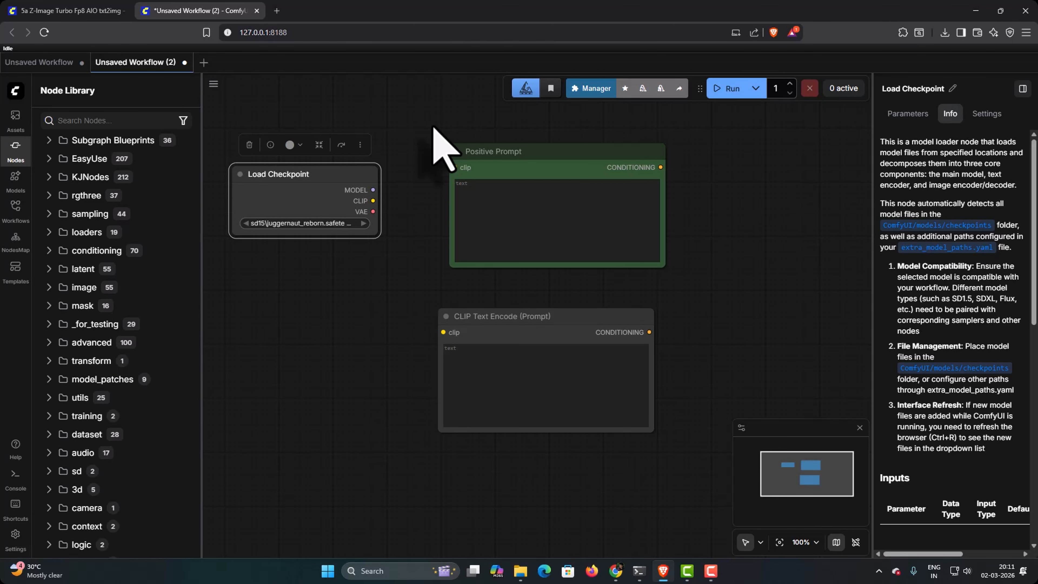
left_click_drag(372, 200, 453, 168)
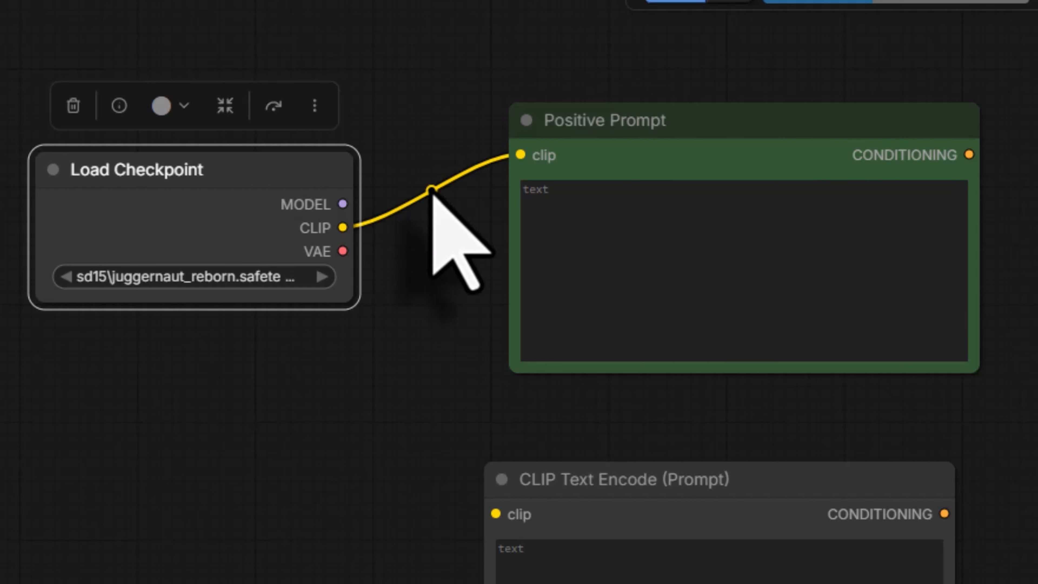
left_click(431, 190)
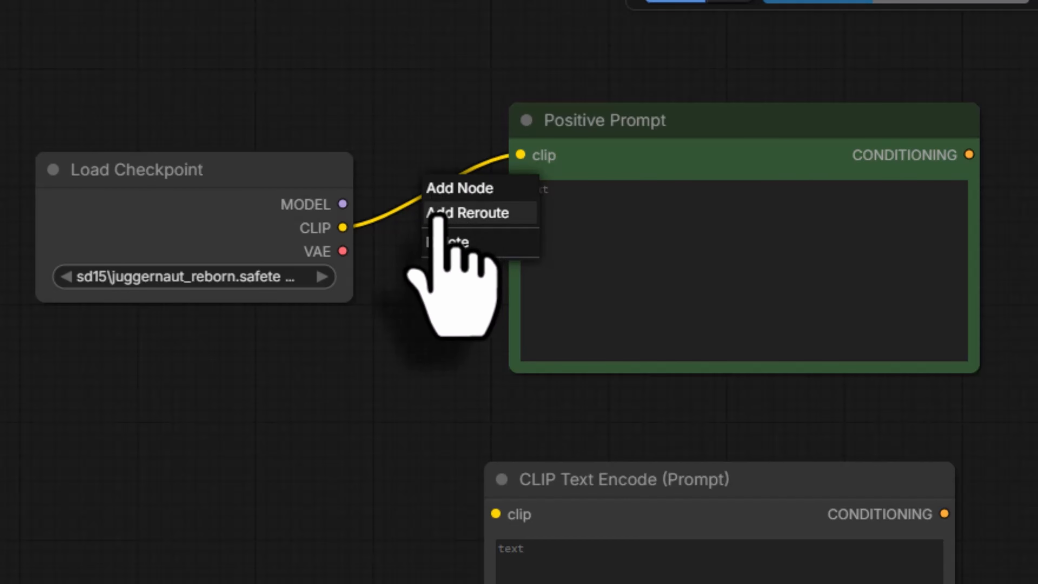
left_click(445, 250)
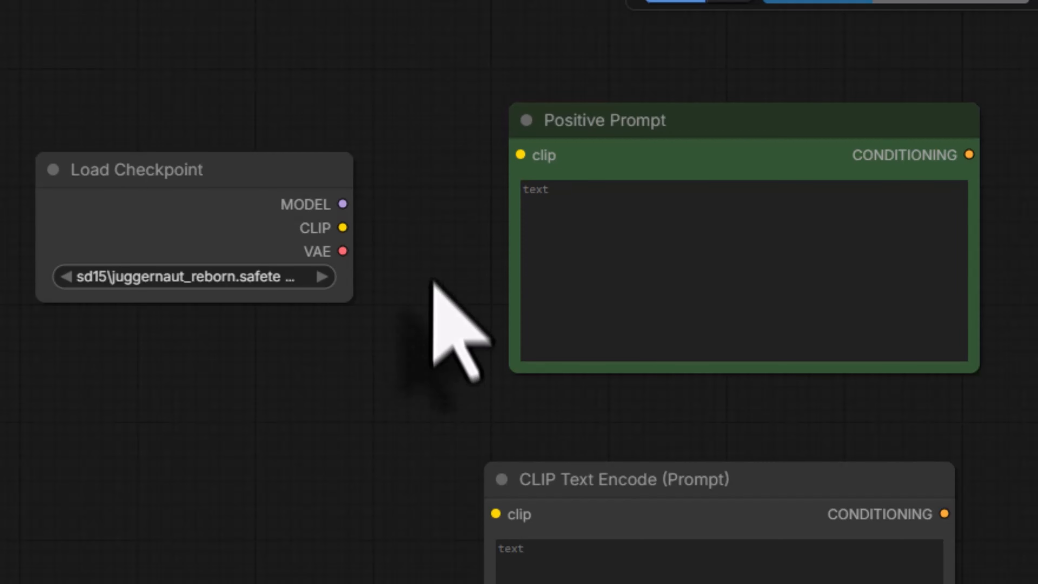
Step: Link Load Checkpoint's CLIP output to Positive Prompt through a reroute point placed lower, and branch it to the second CLIP Text Encode node's clip input
left_click_drag(342, 227, 525, 160)
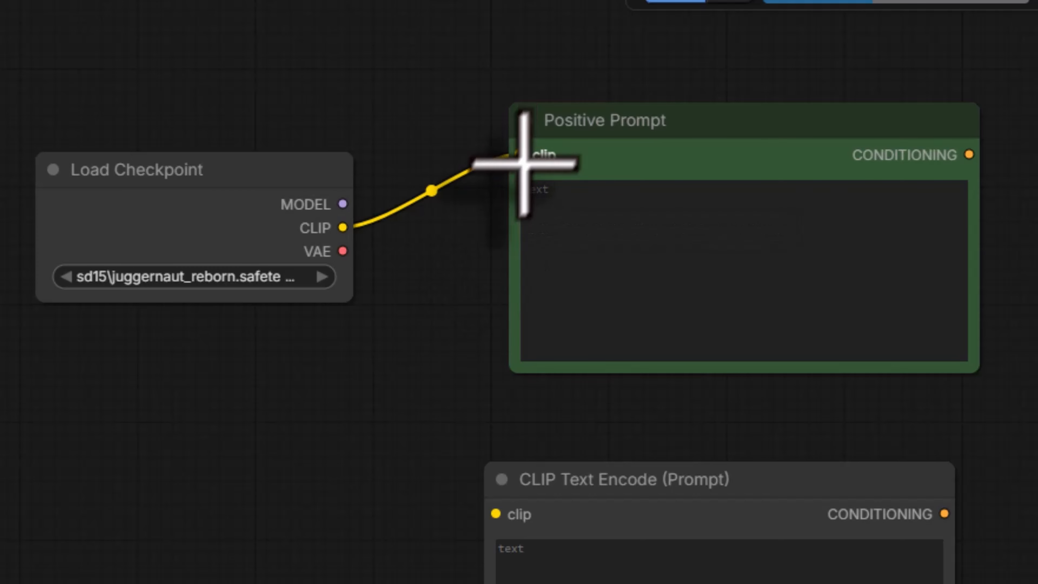
left_click(431, 190)
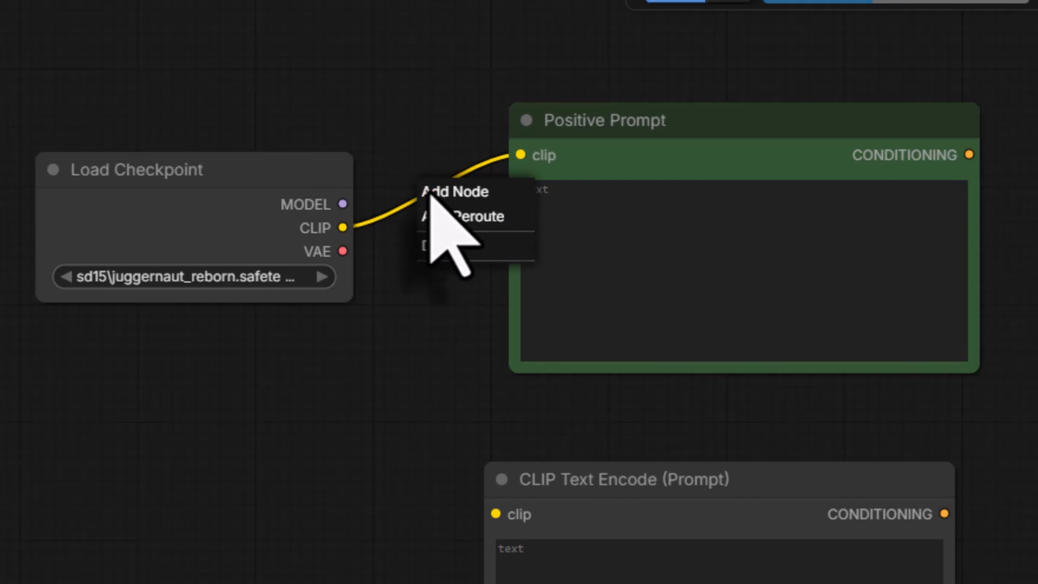
left_click(438, 219)
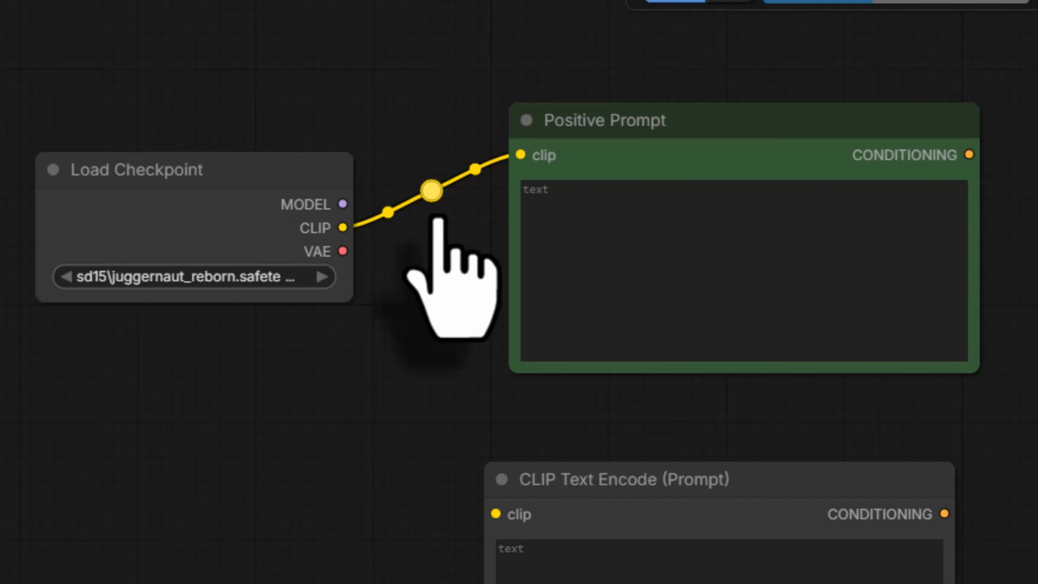
left_click_drag(434, 200, 437, 402)
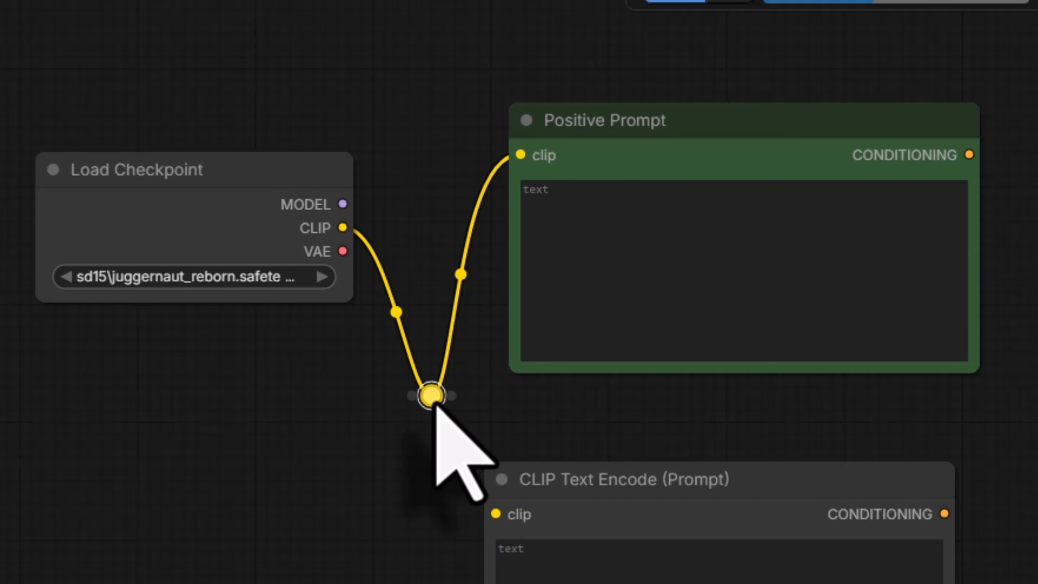
left_click_drag(450, 398, 492, 515)
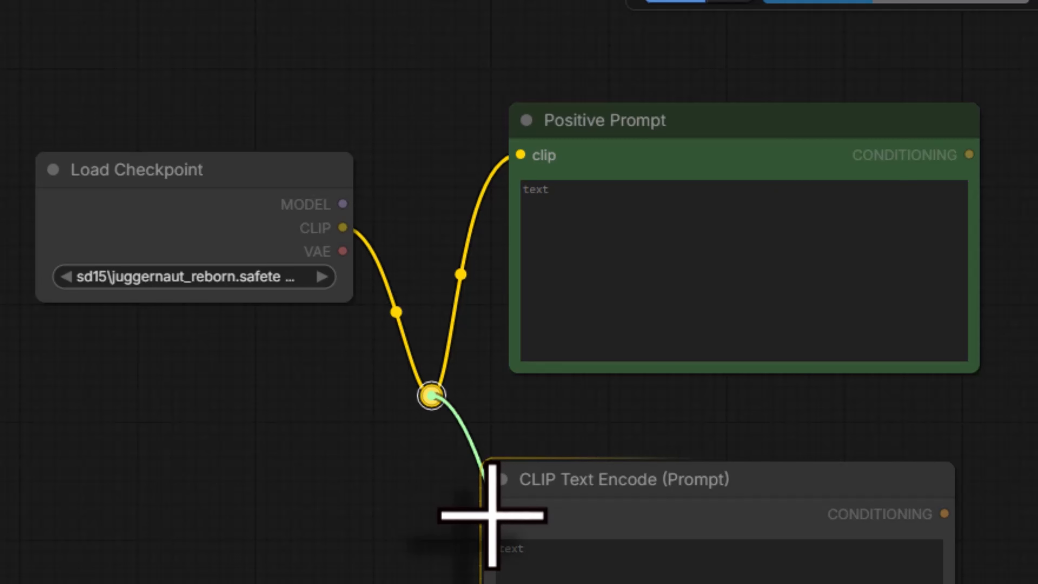
left_click_drag(492, 515, 494, 514)
Step: Lower the Load Checkpoint node level with the reroute point and align the Positive Prompt node above the second CLIP Text Encode node
left_click_drag(182, 222, 184, 374)
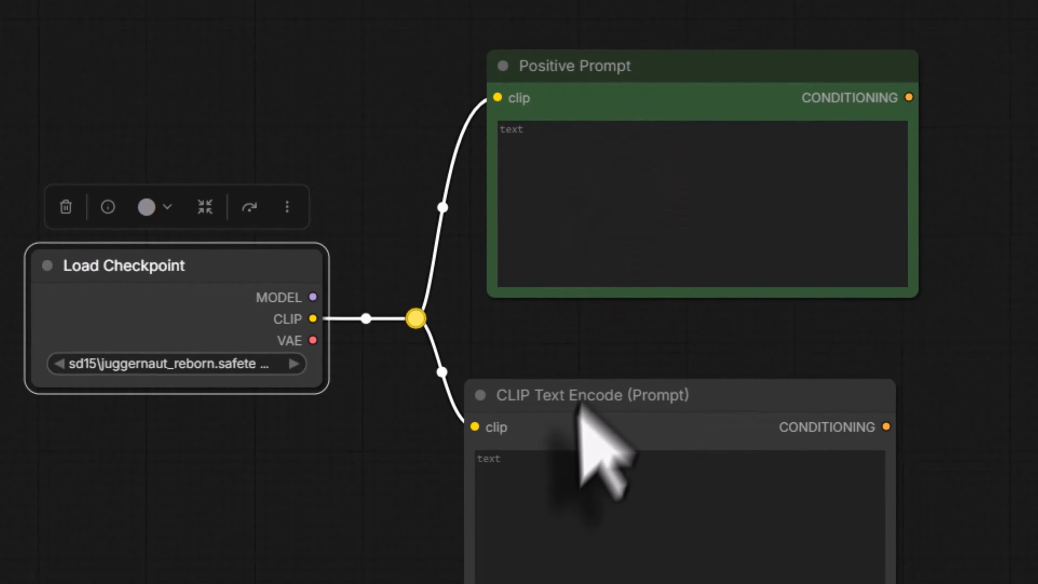
left_click_drag(647, 71, 615, 80)
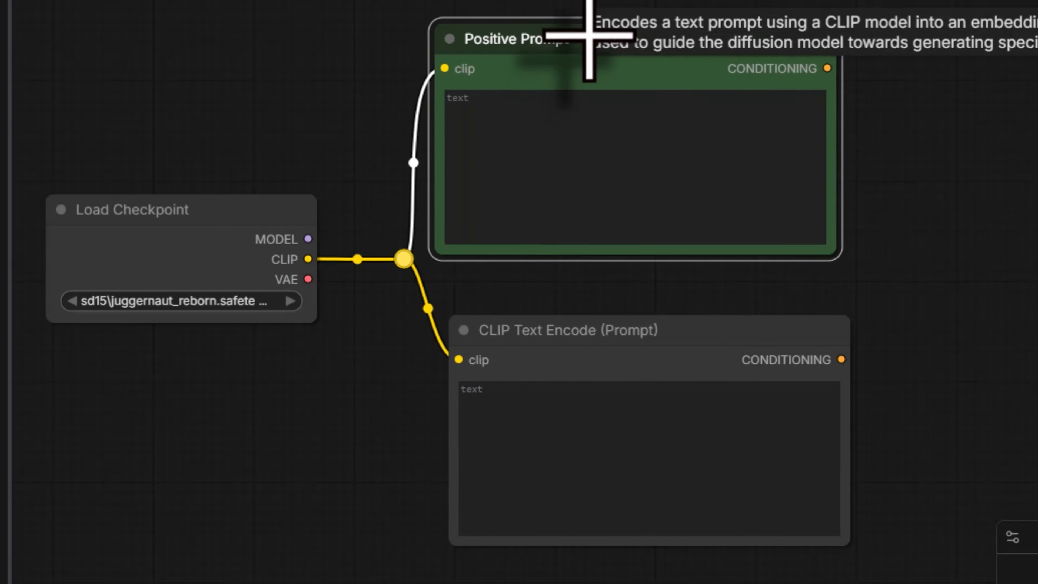
left_click_drag(588, 36, 604, 35)
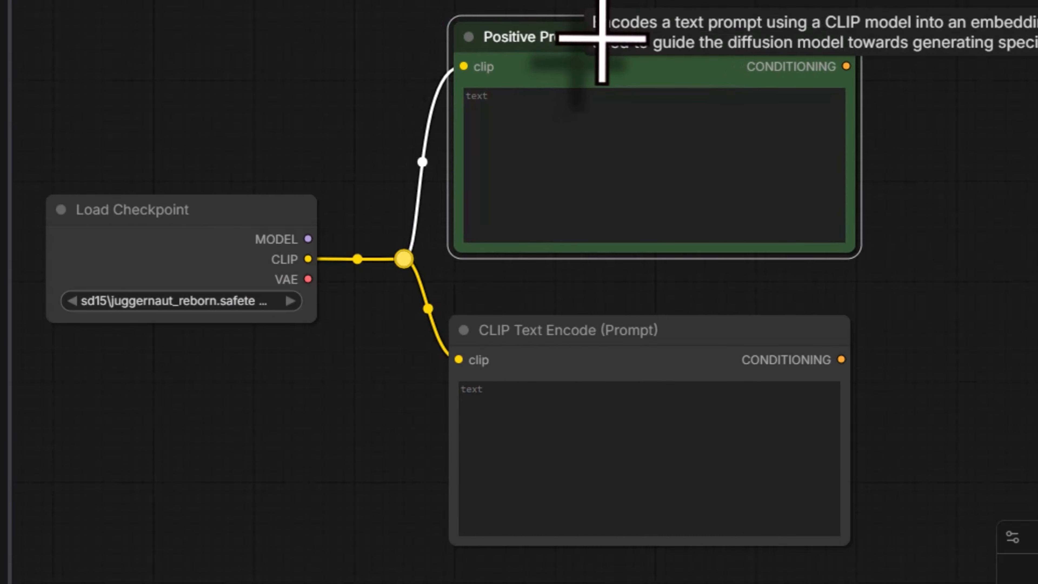
Step: Rename the lower CLIP Text Encode (Prompt) node to "Negative Prompt" and colour it red
left_click(619, 332)
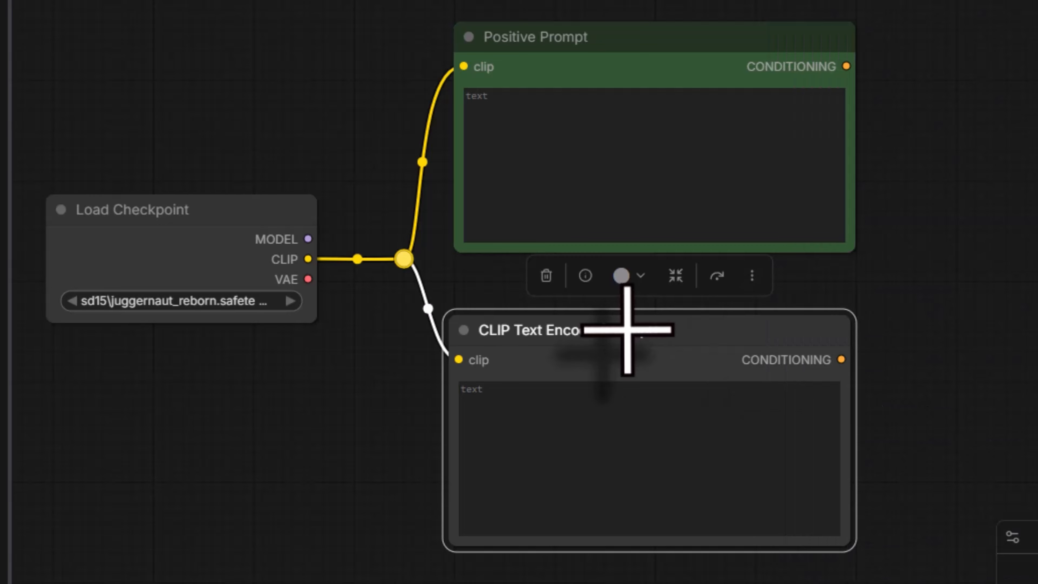
double_click(628, 330)
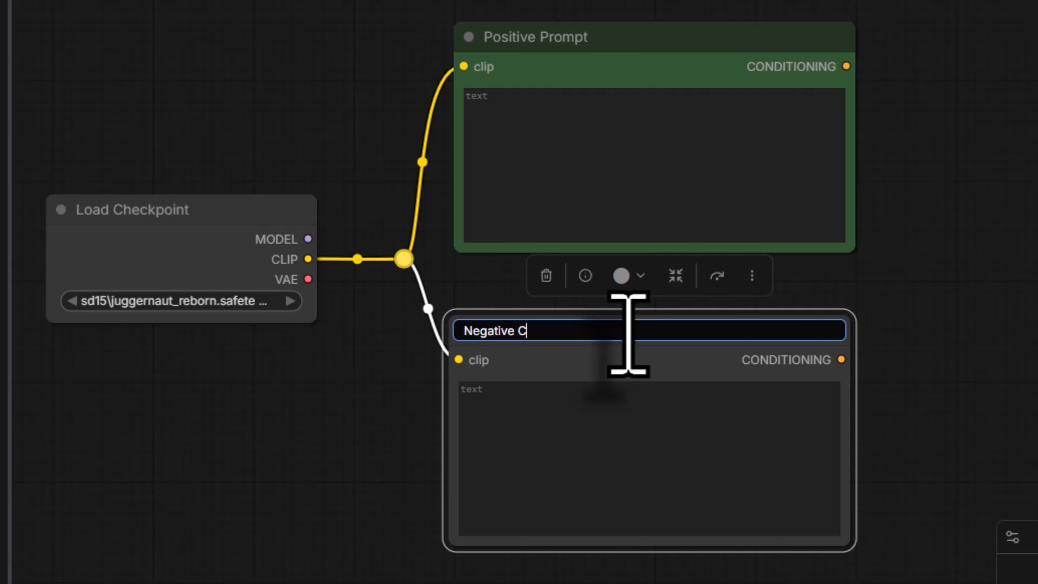
key("Return")
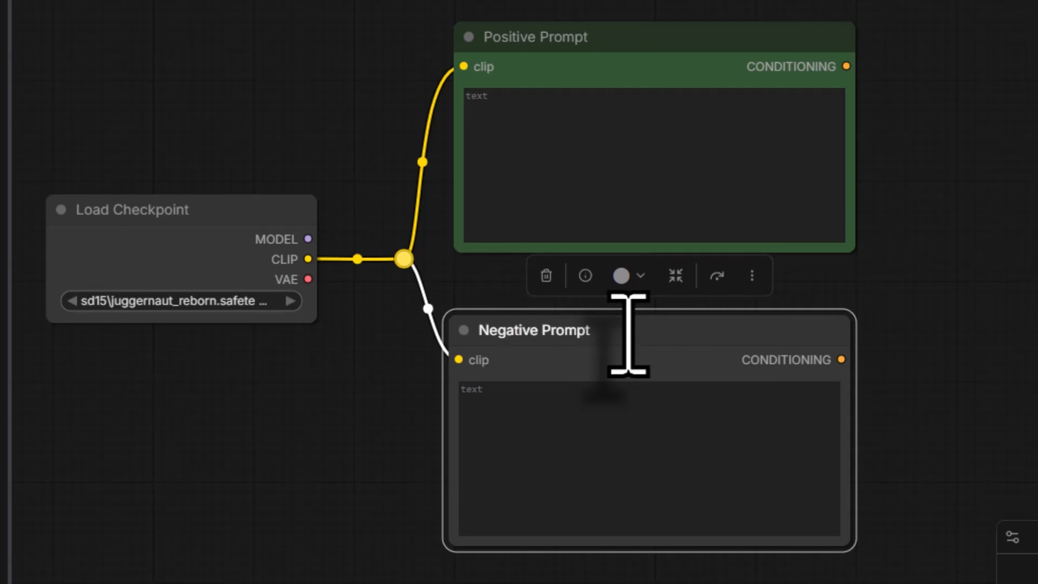
left_click(640, 282)
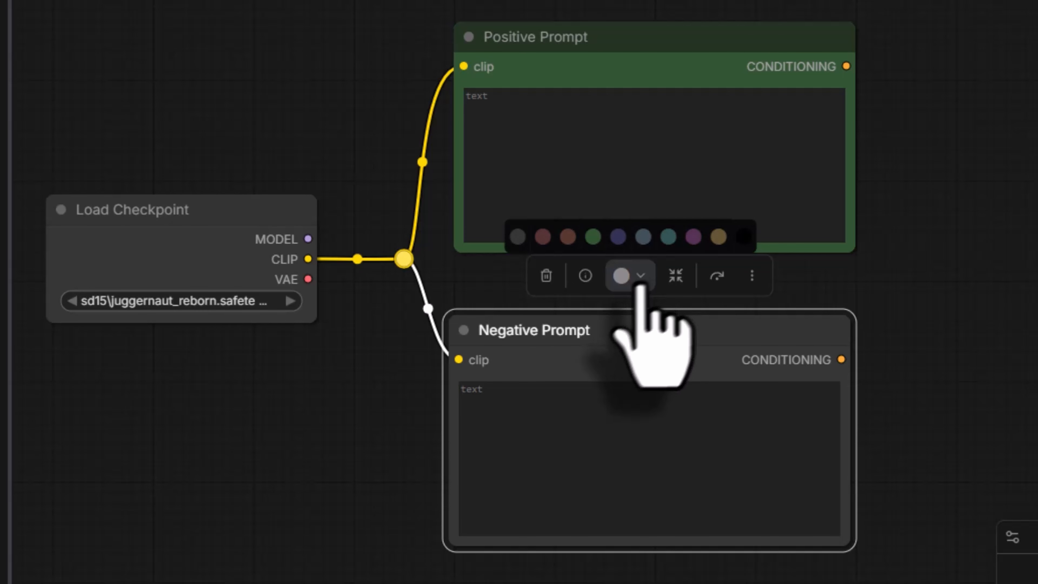
left_click(540, 237)
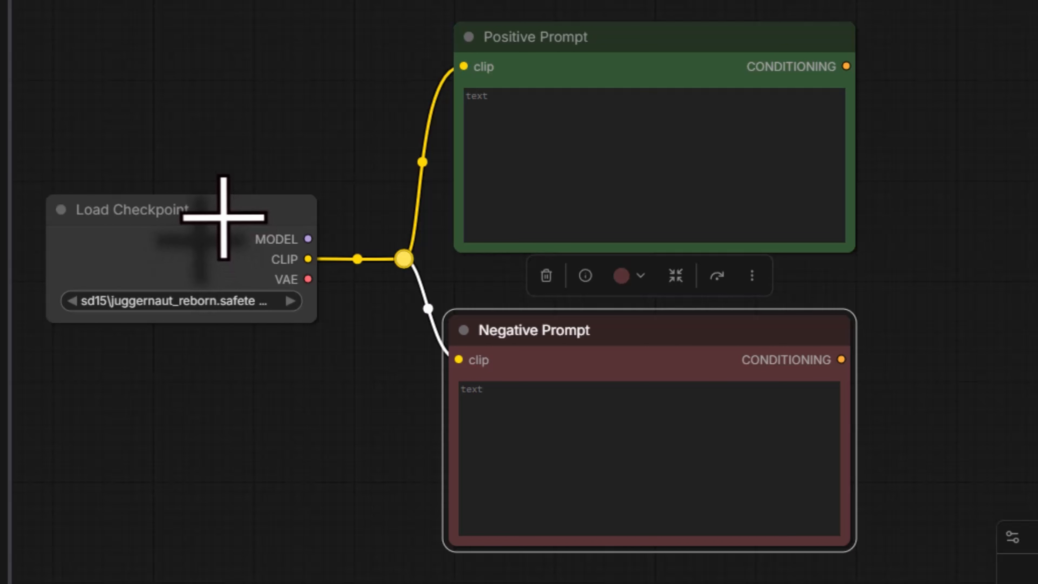
Step: Add a KSampler node from Load Checkpoint's MODEL output and place it to the right of the Positive Prompt node
left_click(224, 217)
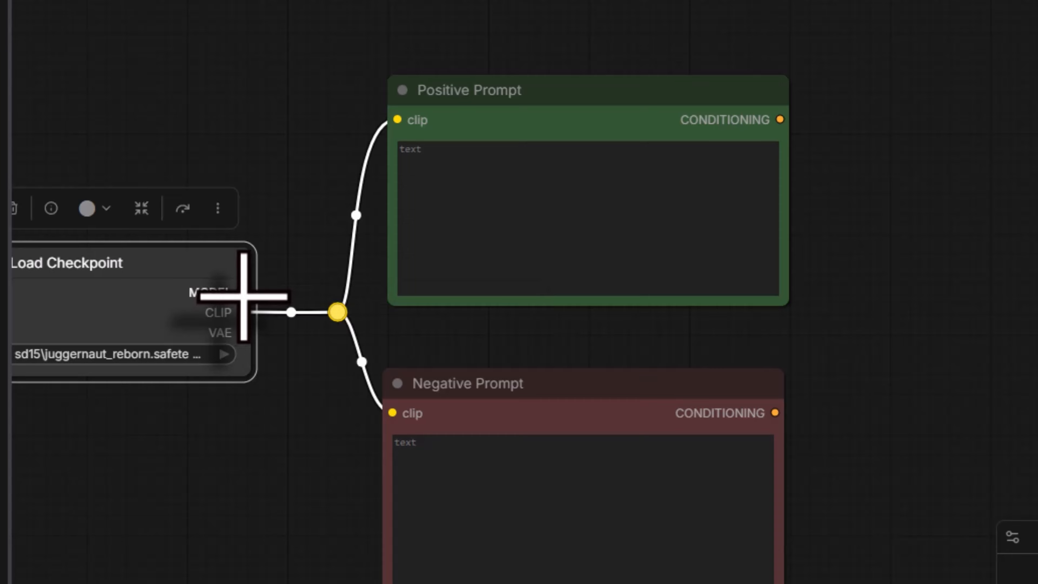
left_click_drag(243, 292, 429, 1)
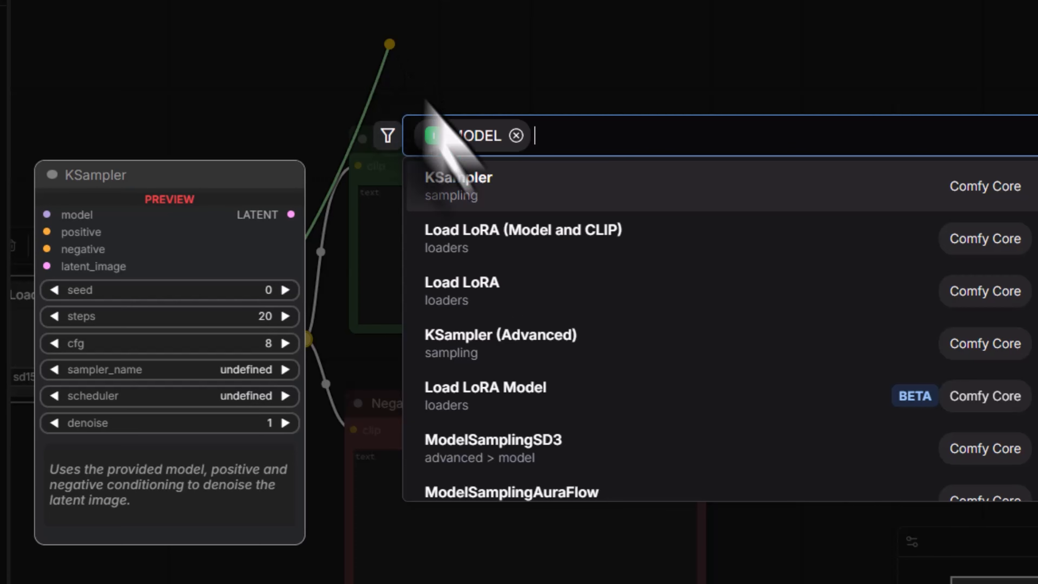
scroll(619, 323, "down", 4)
scroll(616, 295, "up", 4)
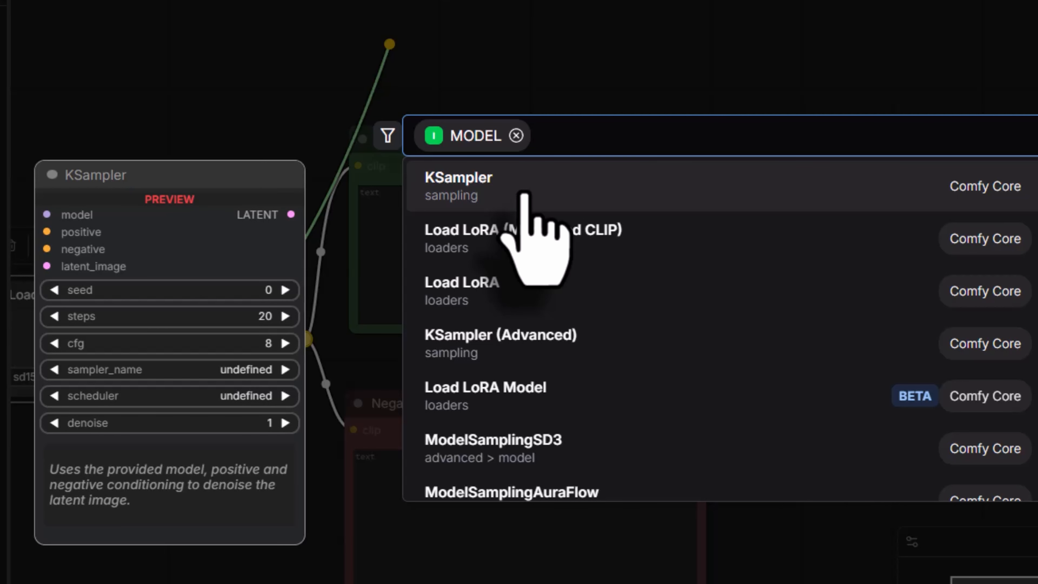
left_click(525, 194)
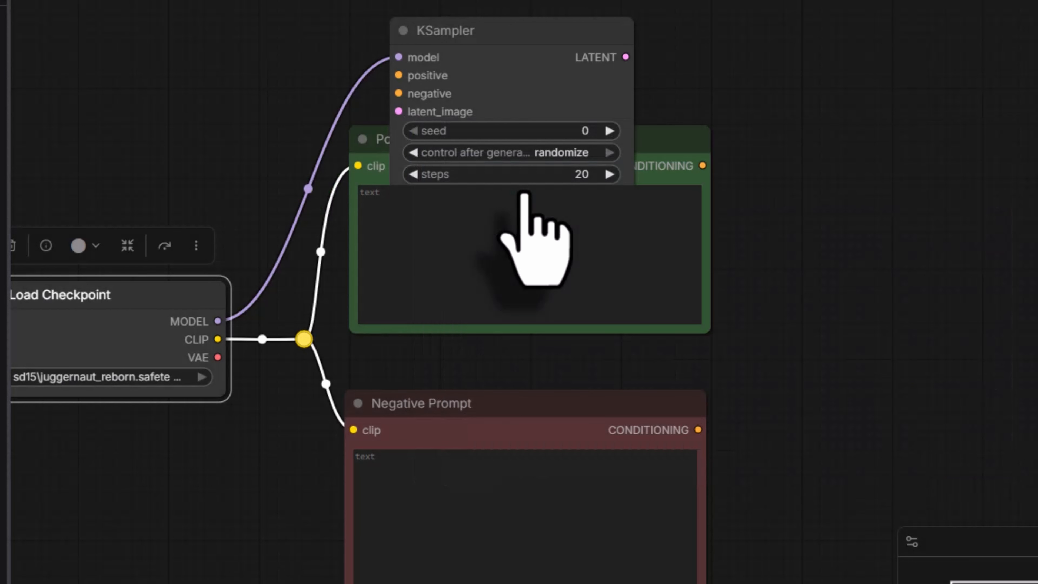
left_click_drag(475, 81, 861, 153)
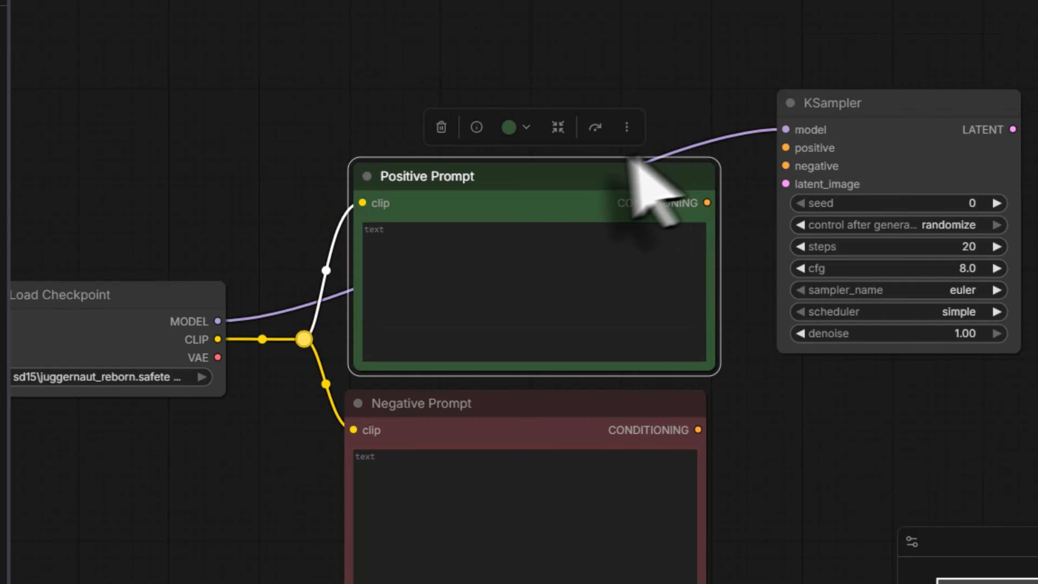
Step: Add a reroute point to the MODEL link above Positive Prompt and level the KSampler node with it on the right
left_click_drag(838, 105, 364, 18)
left_click(279, 184)
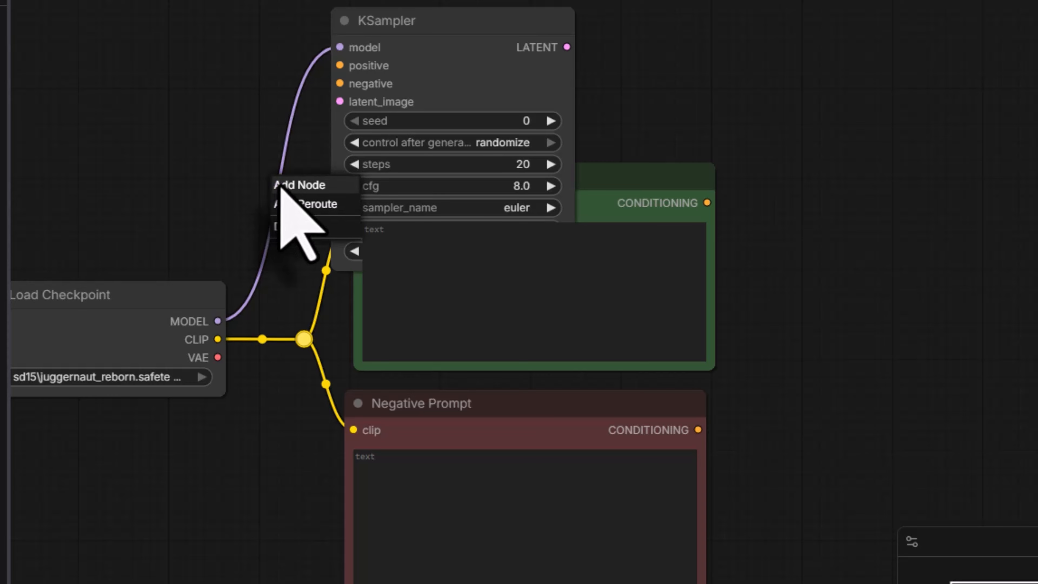
left_click(305, 204)
left_click_drag(482, 12, 921, 63)
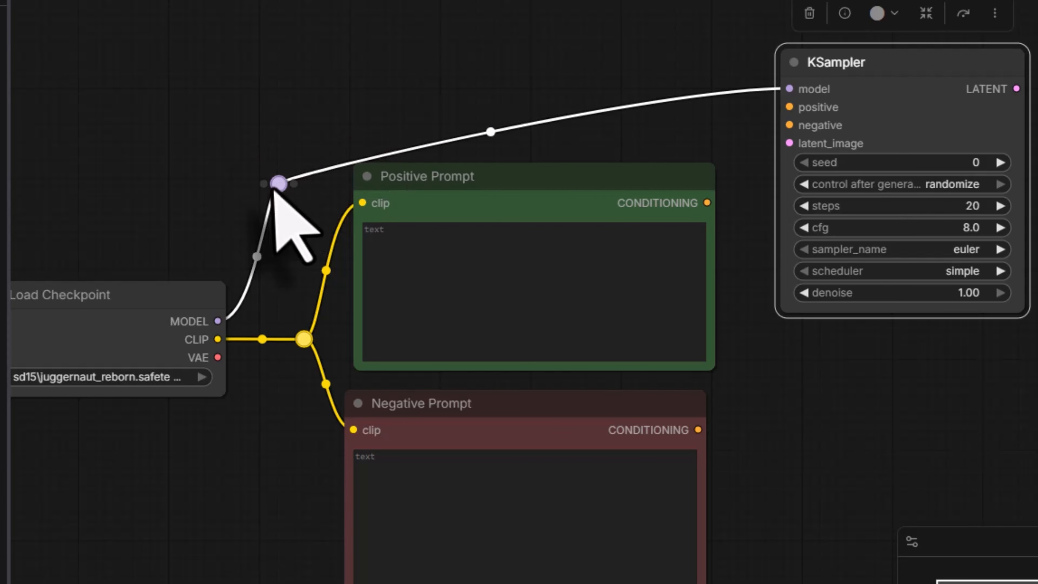
left_click_drag(279, 184, 268, 62)
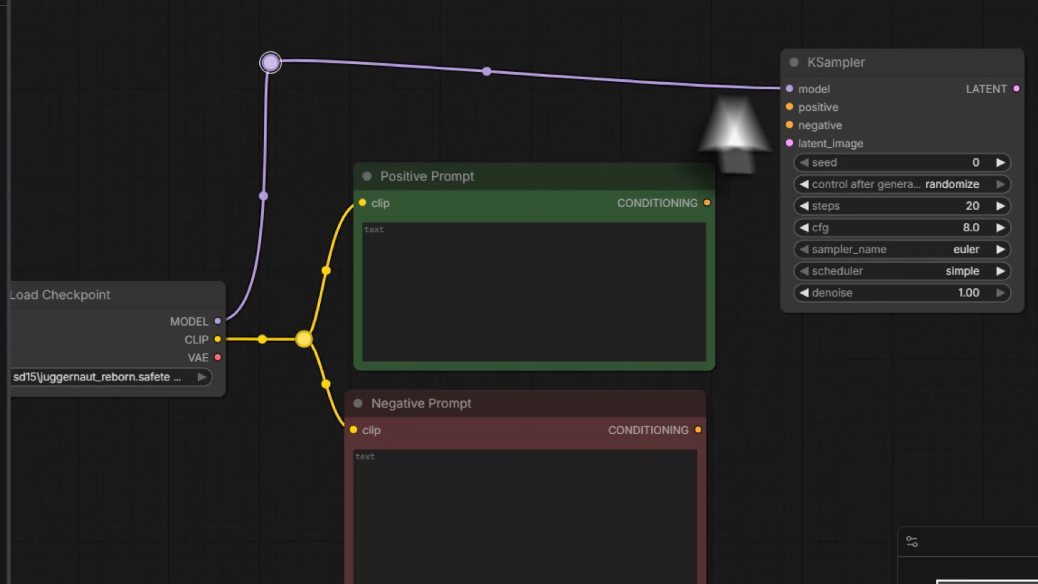
left_click_drag(842, 75, 836, 46)
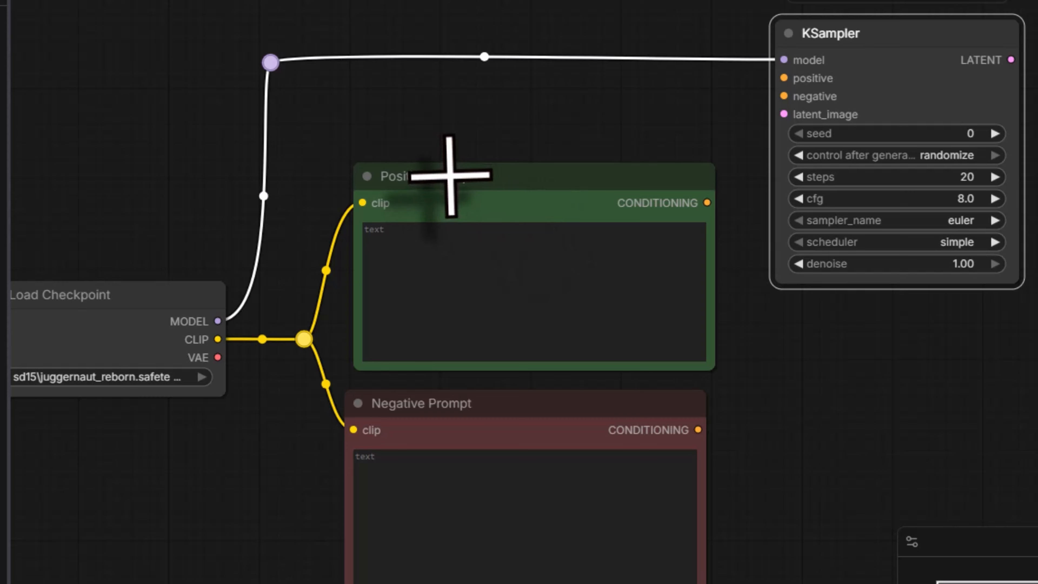
Step: Connect the Positive Prompt and Negative Prompt CONDITIONING outputs to KSampler's positive and negative inputs respectively
left_click_drag(707, 203, 783, 77)
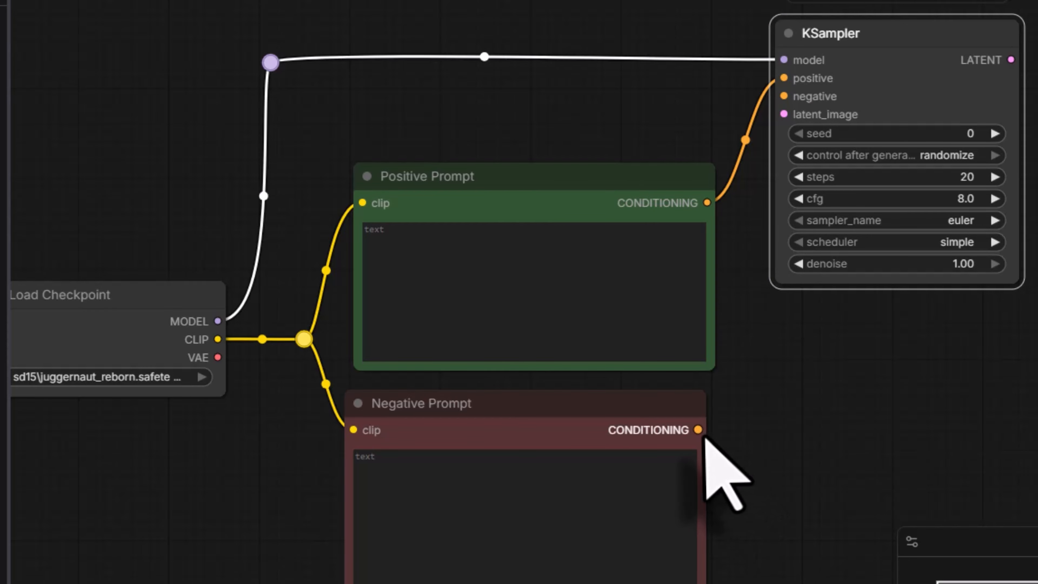
left_click_drag(699, 430, 781, 97)
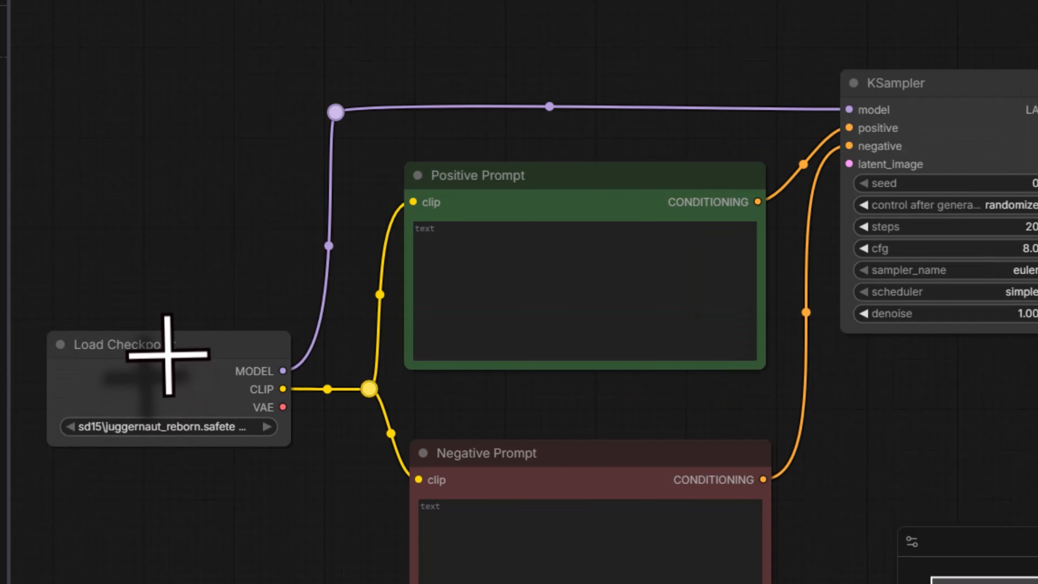
mouse_move(168, 354)
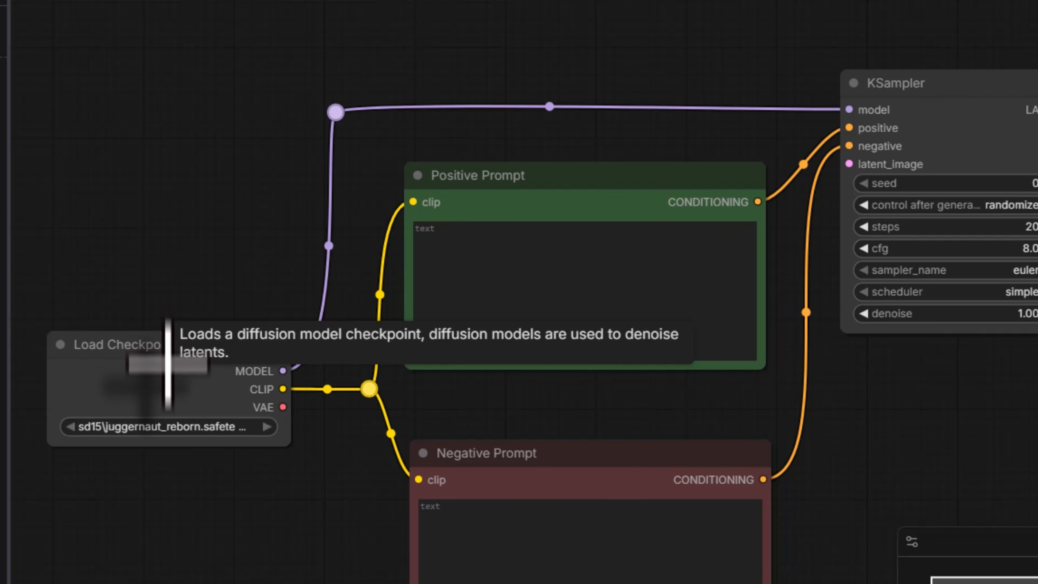
Step: Enter "create a dog running on the road" as the positive prompt and "blurry dog should not be brown" as the negative prompt
left_click(528, 176)
left_click(495, 245)
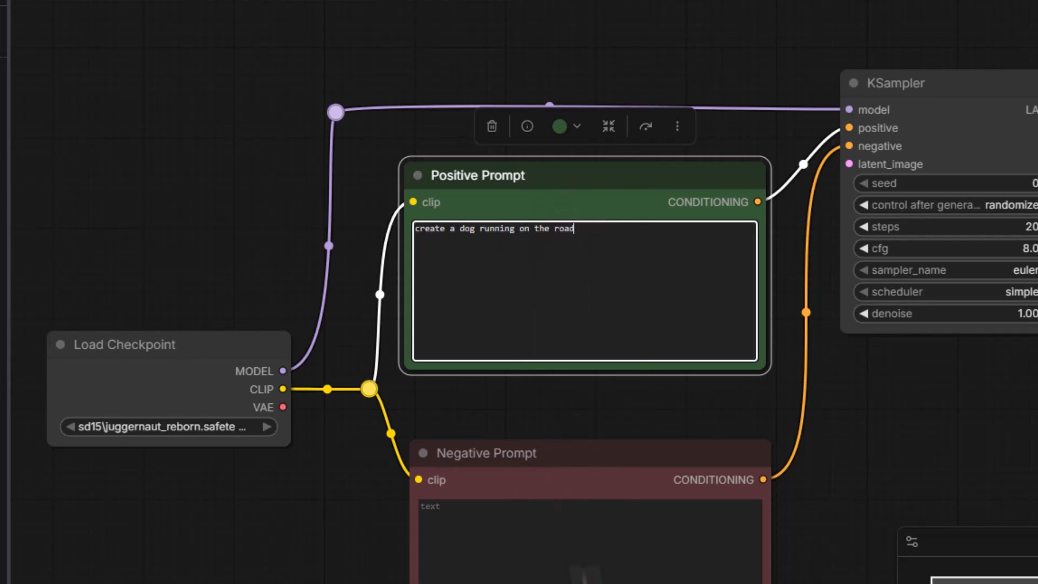
left_click(485, 519)
type("blurry dog should no")
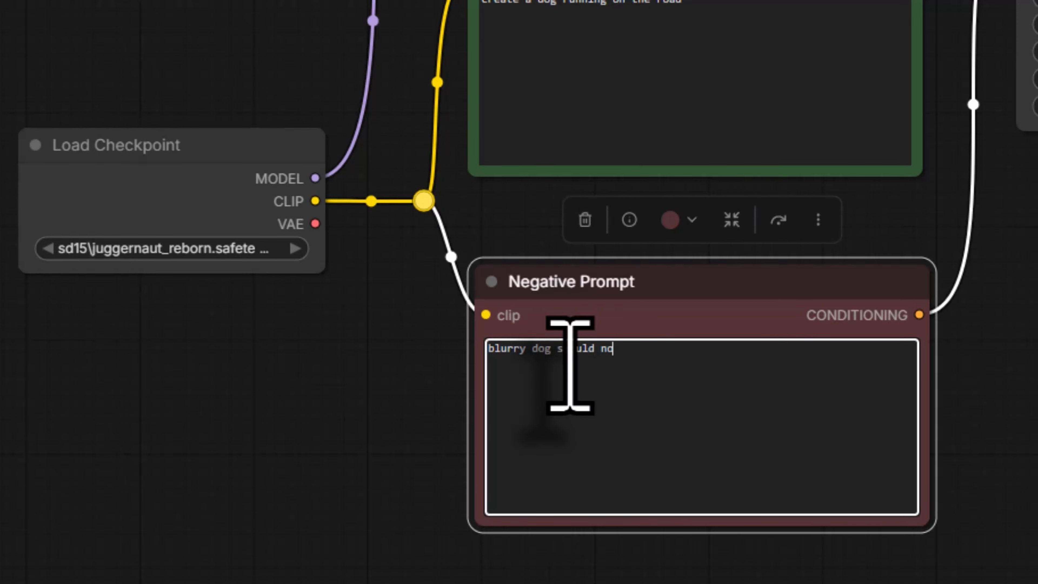
type("t be brown")
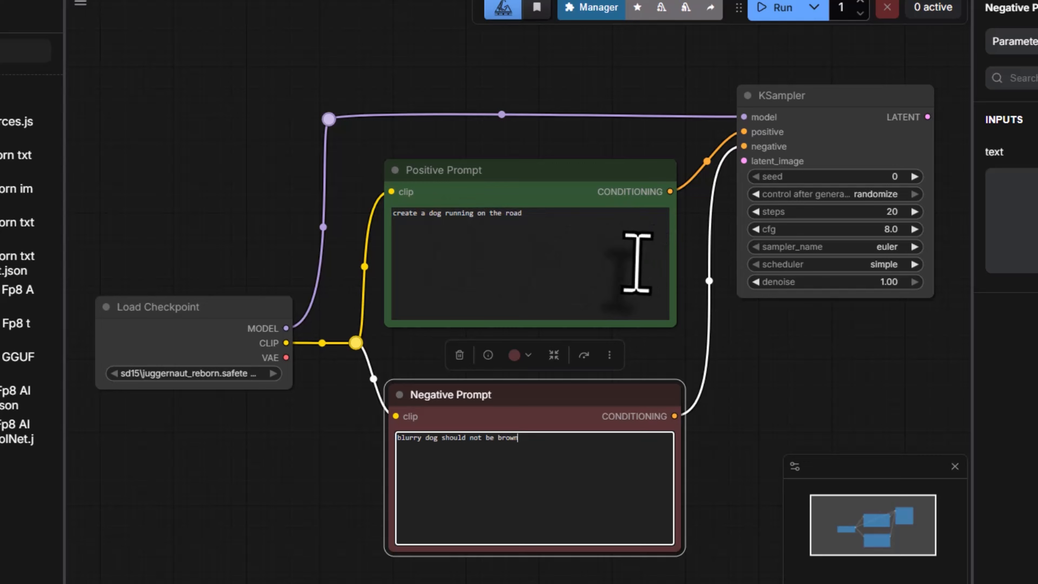
Step: Add an Empty Latent Image node from KSampler's latent_image input and place it below the Negative Prompt node
left_click_drag(729, 166, 609, 222)
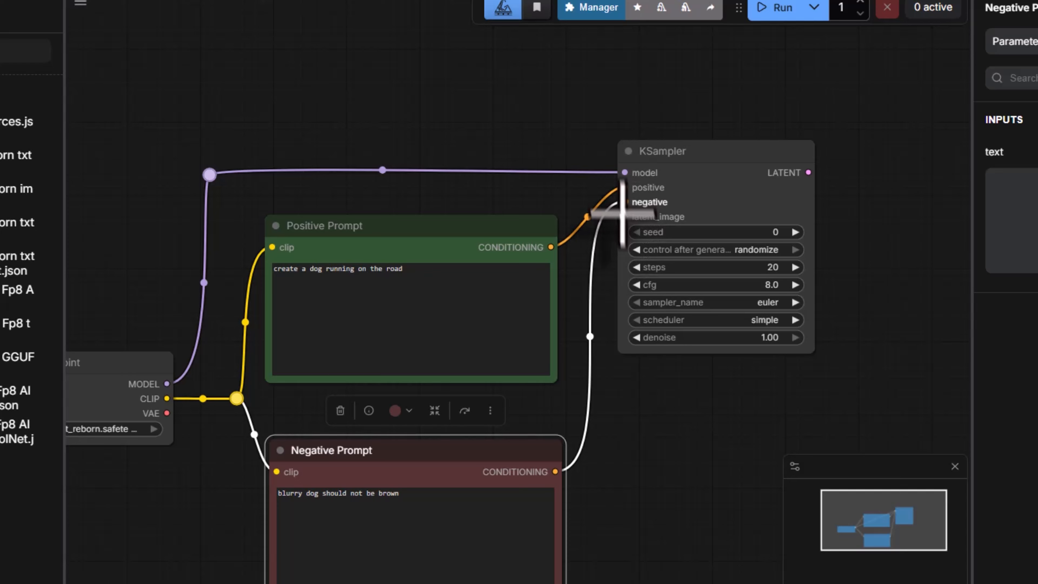
left_click_drag(693, 472, 703, 335)
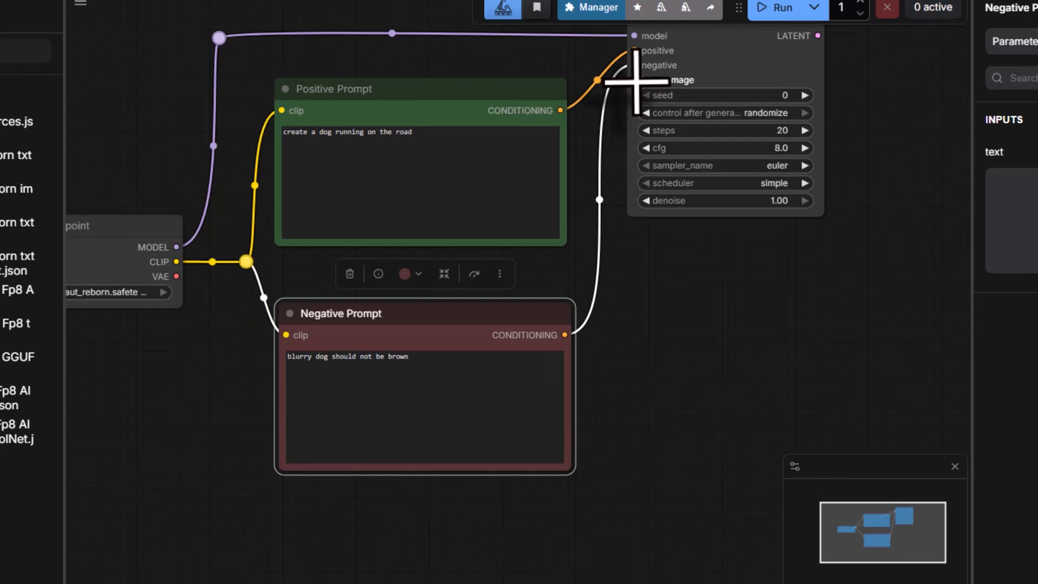
left_click_drag(635, 82, 638, 384)
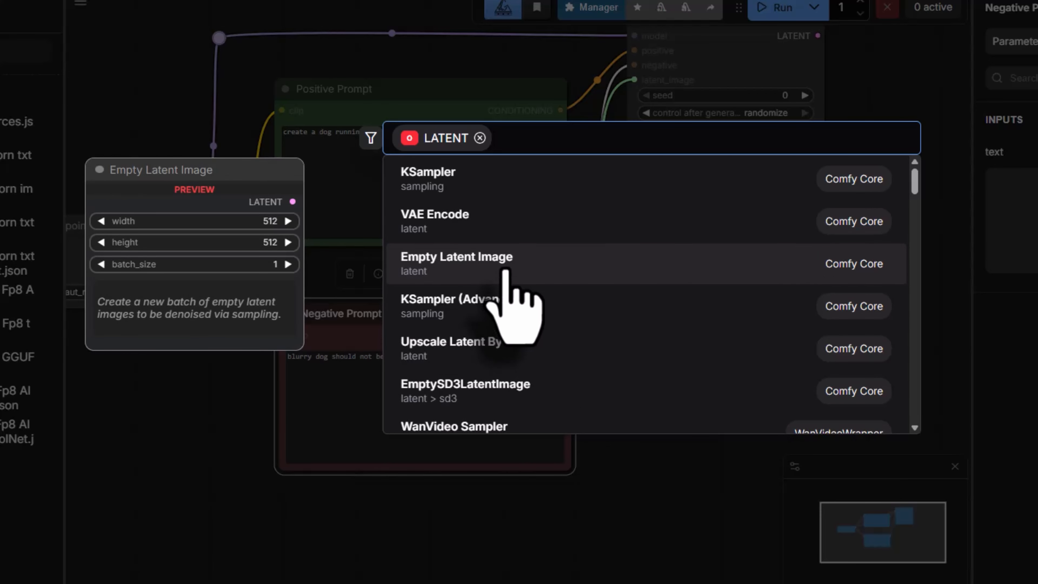
left_click(433, 265)
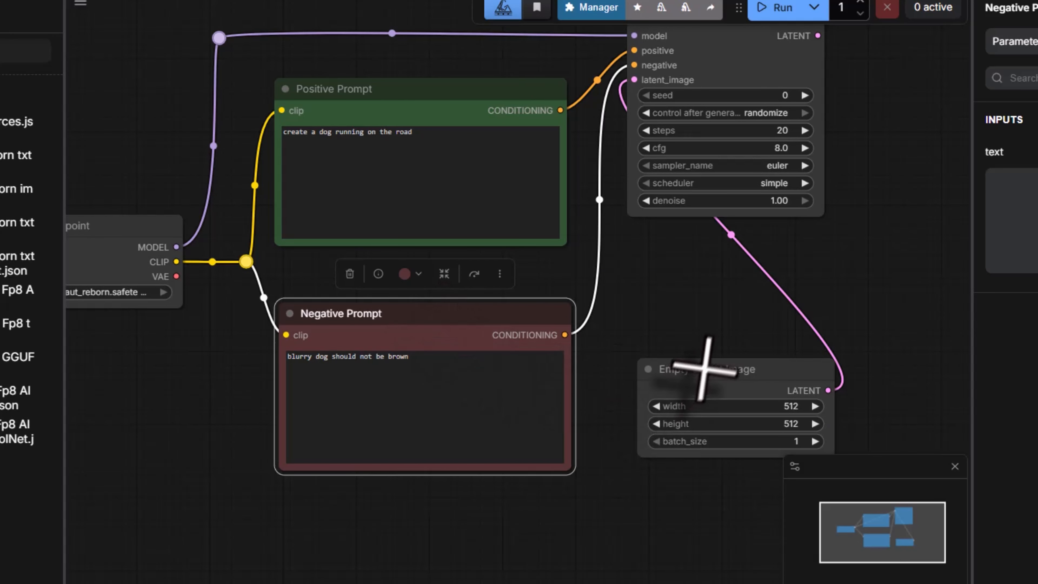
left_click_drag(695, 371, 481, 496)
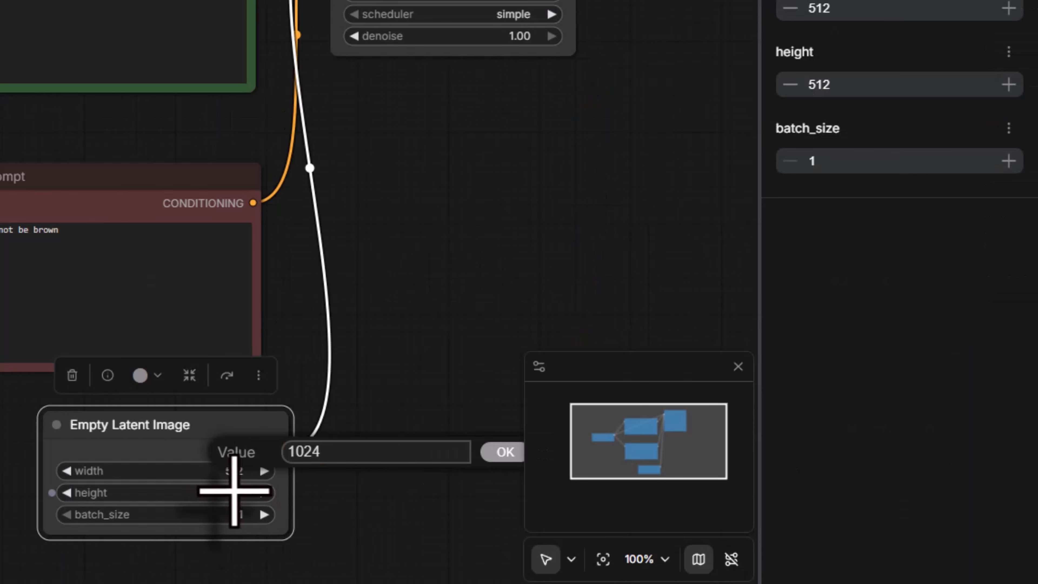
Step: Set the Empty Latent Image node's height and width to 1024 each
left_click(578, 532)
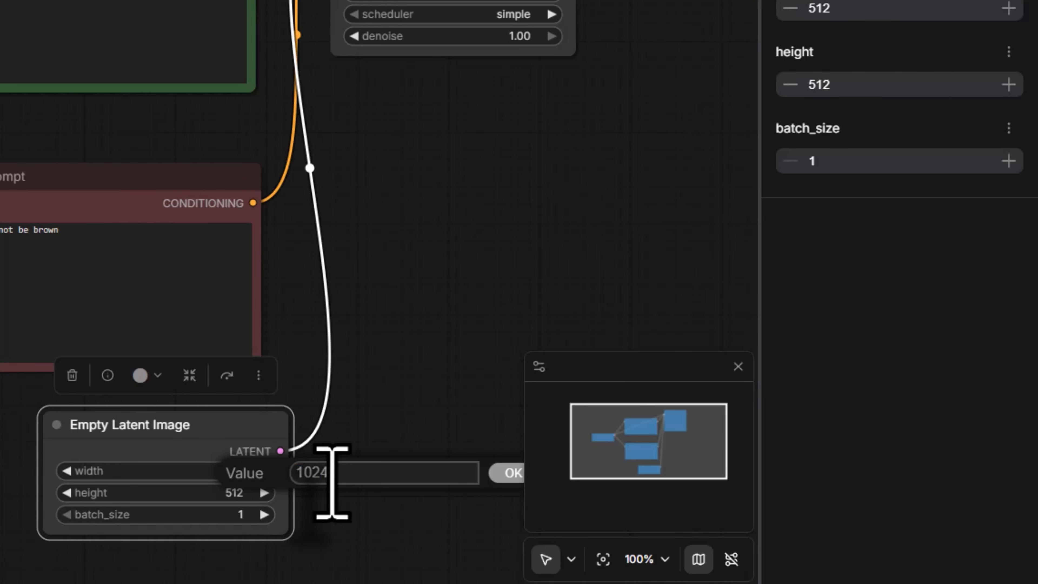
key("Return")
left_click(249, 472)
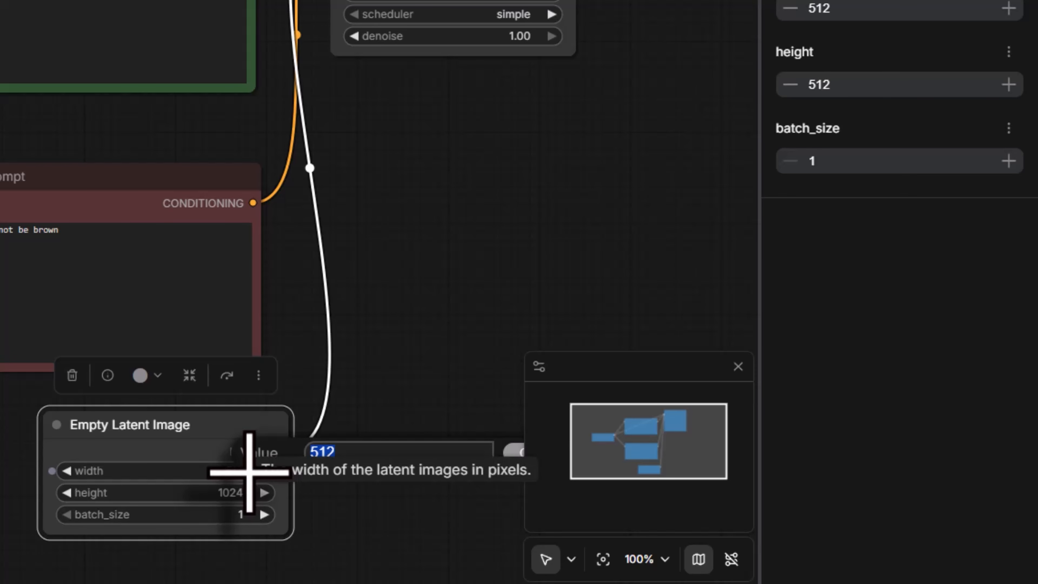
type("1024")
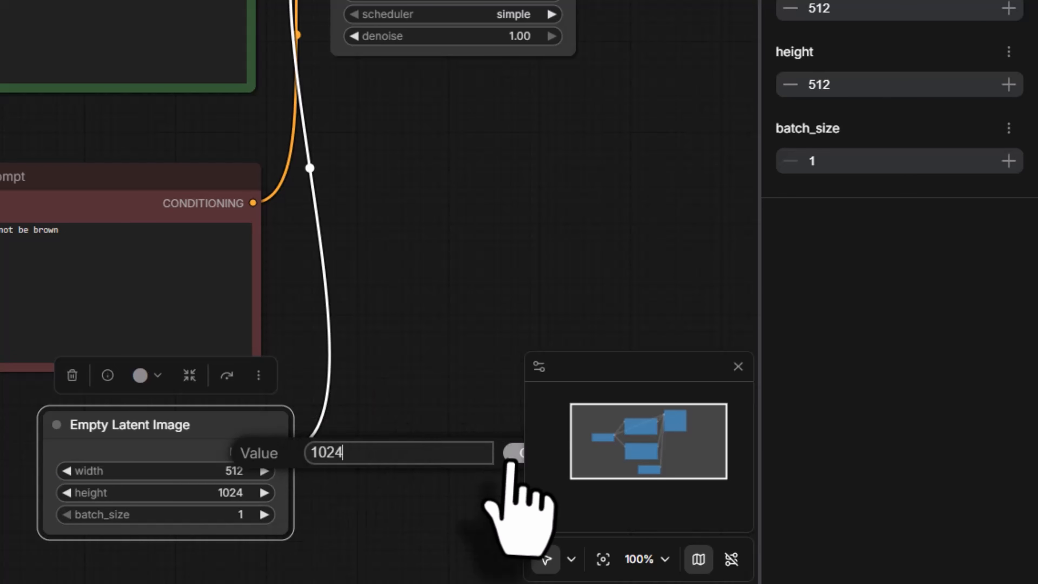
left_click(512, 454)
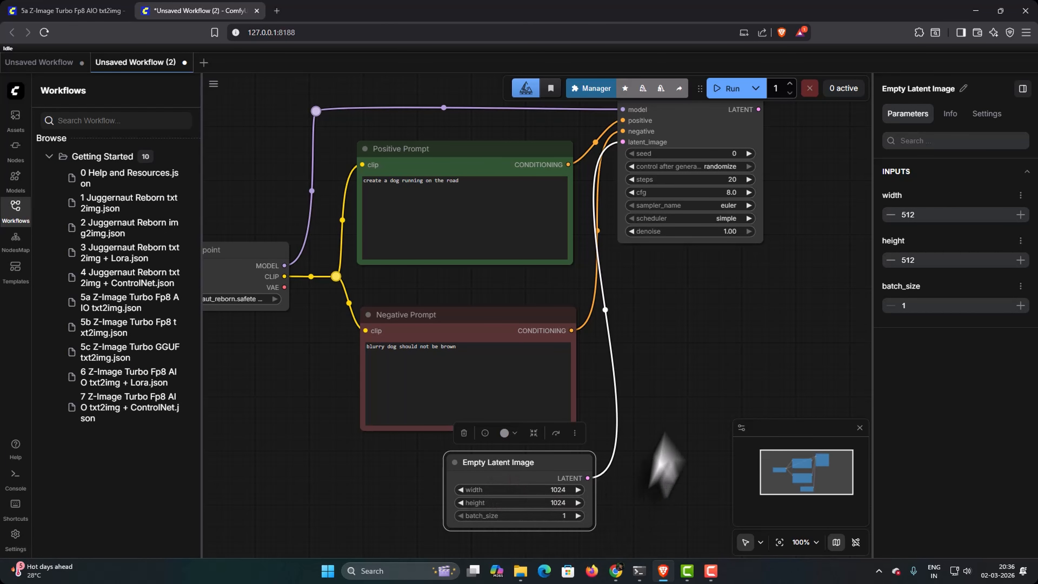
Step: Add a VAE Decode node from KSampler's LATENT output and place it to the upper right of KSampler
left_click_drag(687, 348, 644, 443)
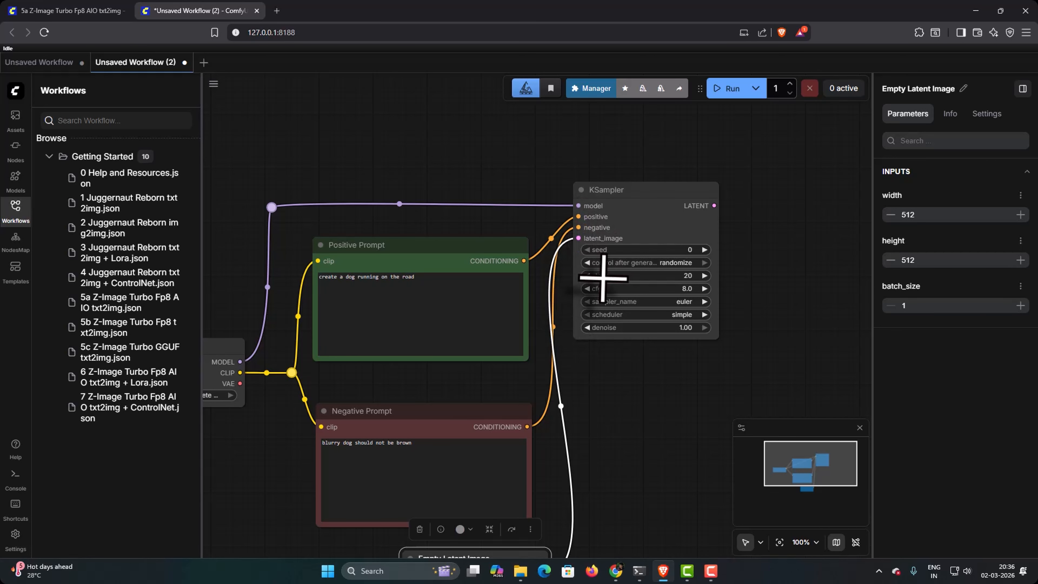
left_click_drag(643, 392, 548, 378)
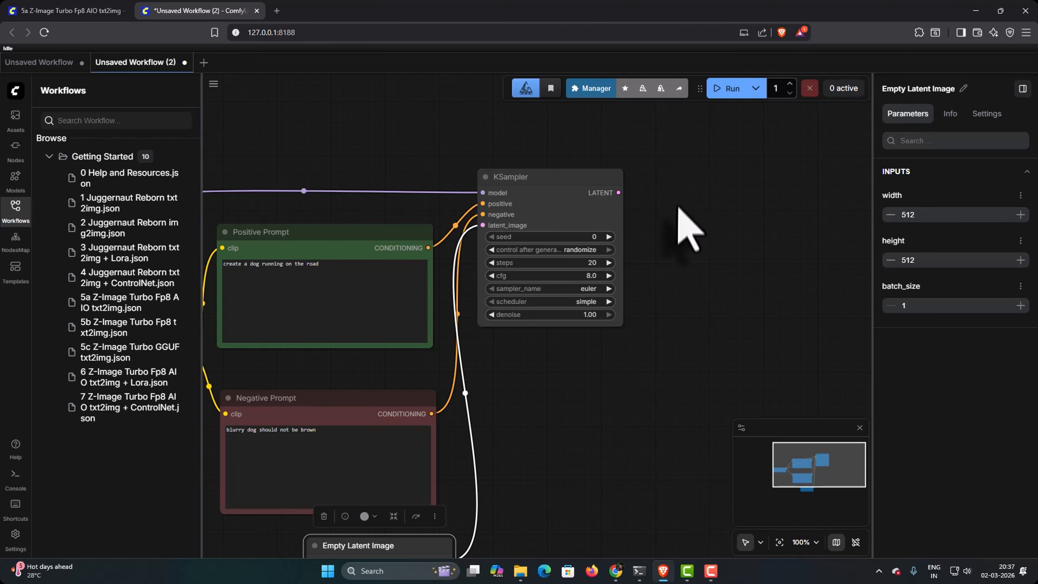
left_click_drag(618, 196, 660, 231)
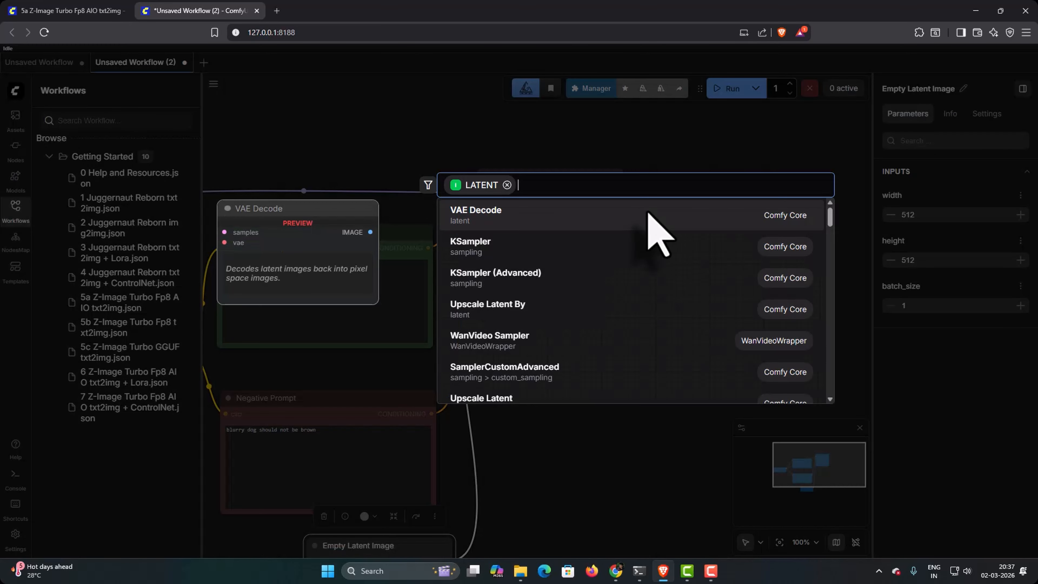
left_click(501, 215)
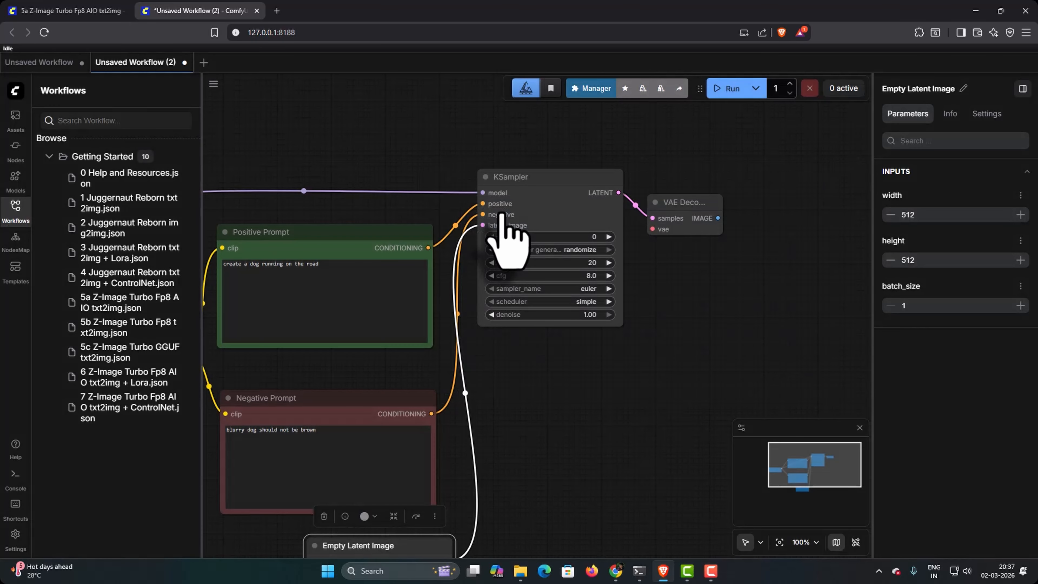
left_click_drag(667, 204, 704, 163)
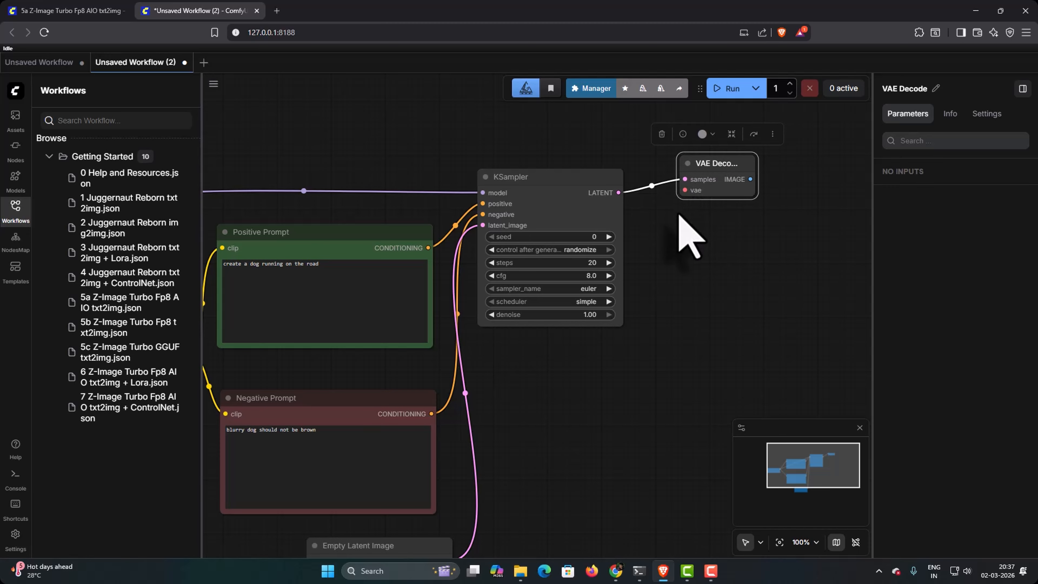
Step: Connect Load Checkpoint's VAE output to the vae input of the VAE Decode node
left_click_drag(693, 243, 787, 239)
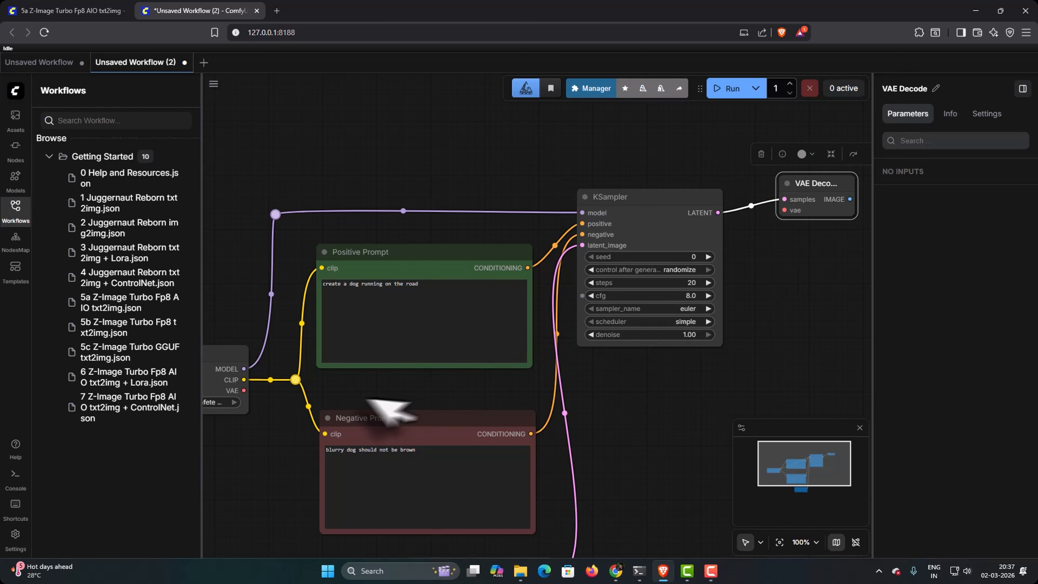
scroll(243, 412, "down", 2)
left_click_drag(297, 405, 343, 382)
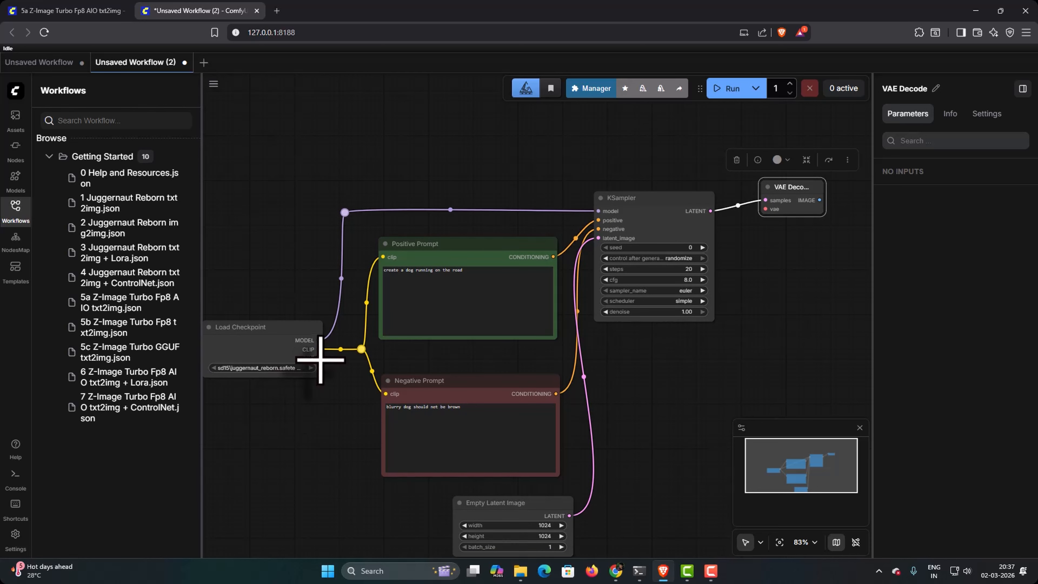
left_click_drag(318, 358, 767, 209)
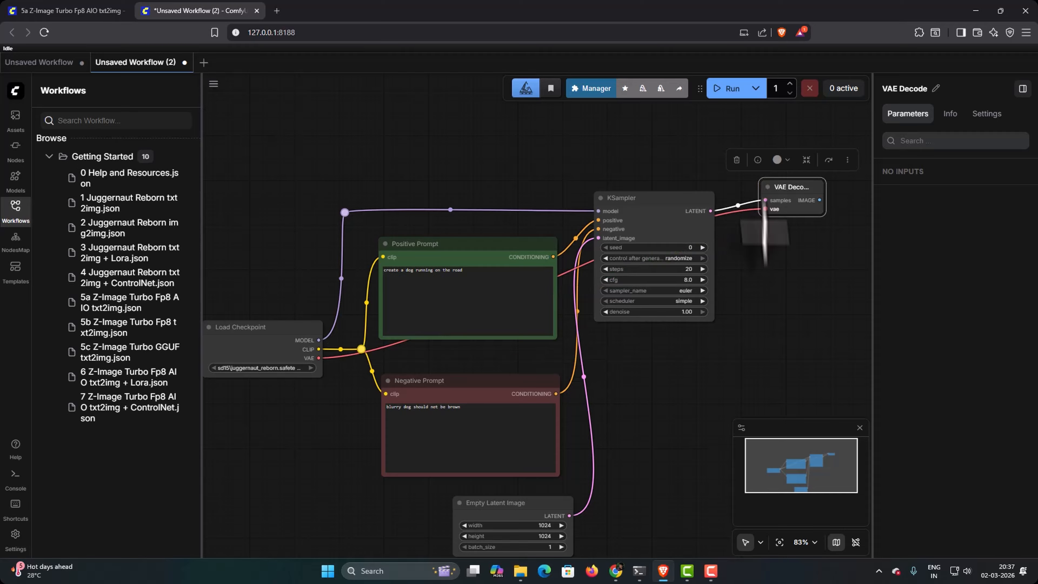
Step: Reroute the VAE link between Load Checkpoint and VAE Decode so it runs down and around the other nodes
left_click_drag(480, 239, 421, 221)
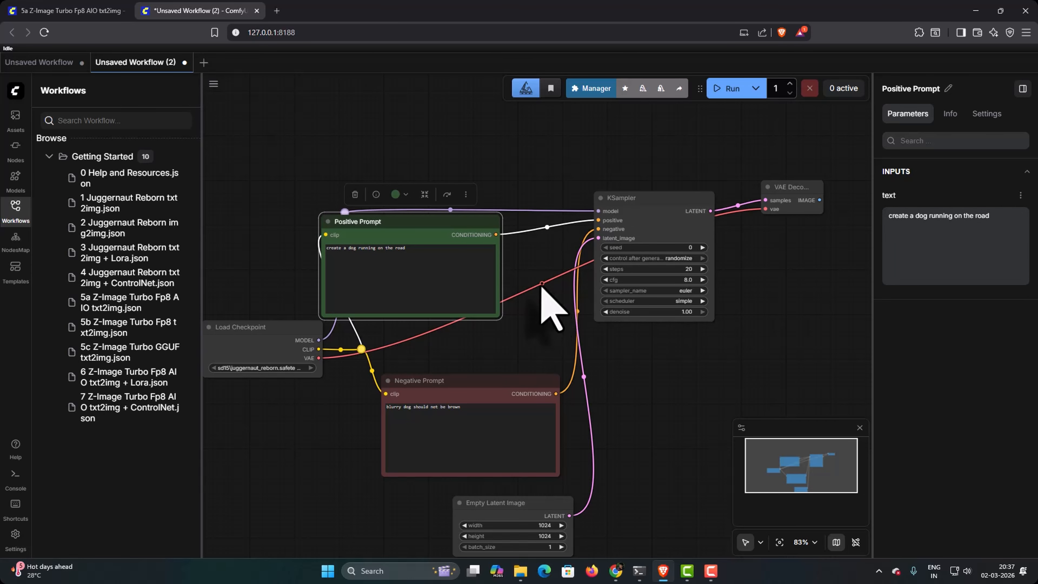
left_click(557, 295)
left_click_drag(675, 455, 607, 300)
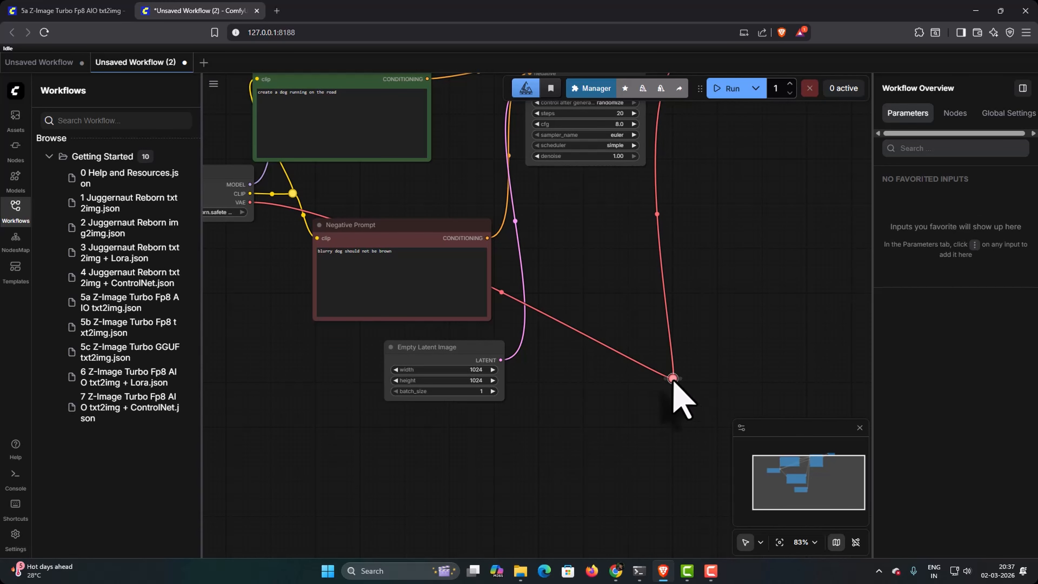
left_click_drag(672, 378, 698, 461)
left_click(520, 334)
left_click_drag(517, 334, 250, 475)
left_click_drag(562, 366, 459, 468)
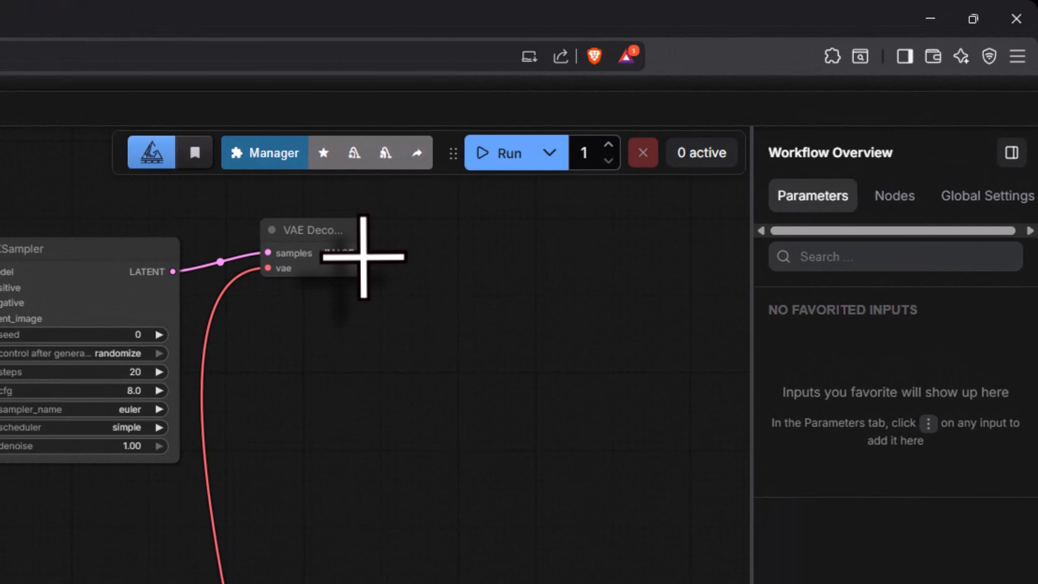
Step: Add a Preview Image node connected to VAE Decode's IMAGE output
left_click_drag(648, 147, 664, 162)
left_click_drag(400, 292, 423, 322)
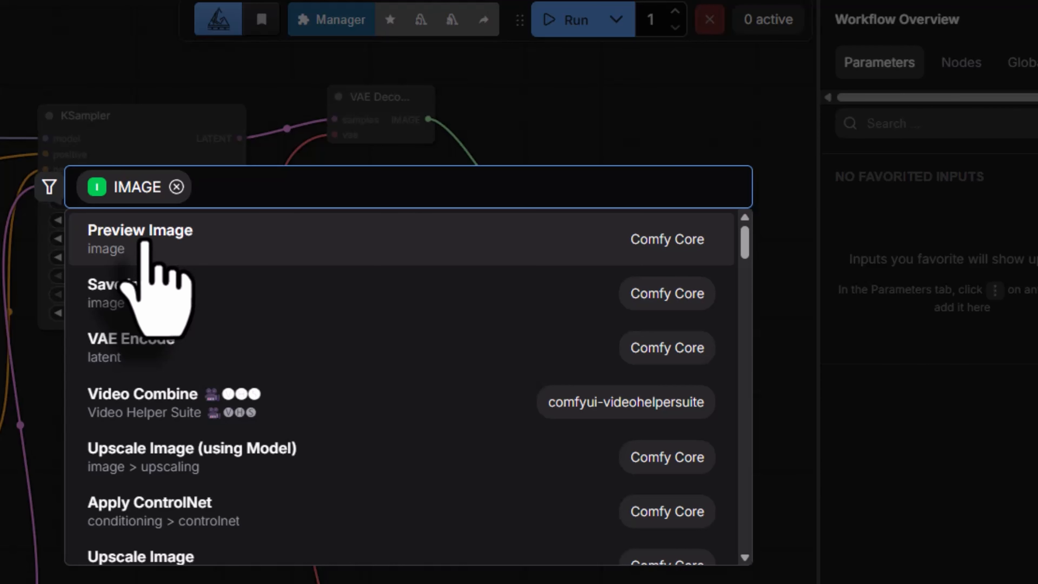
left_click(145, 244)
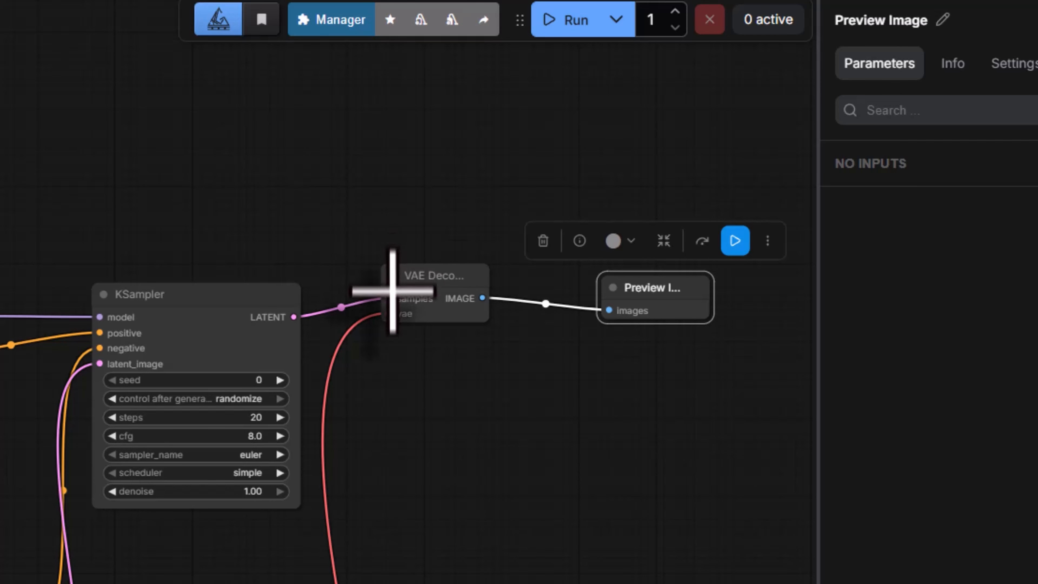
Step: Collapse and expand the VAE Decode node, and do the same with the KSampler node
left_click(390, 277)
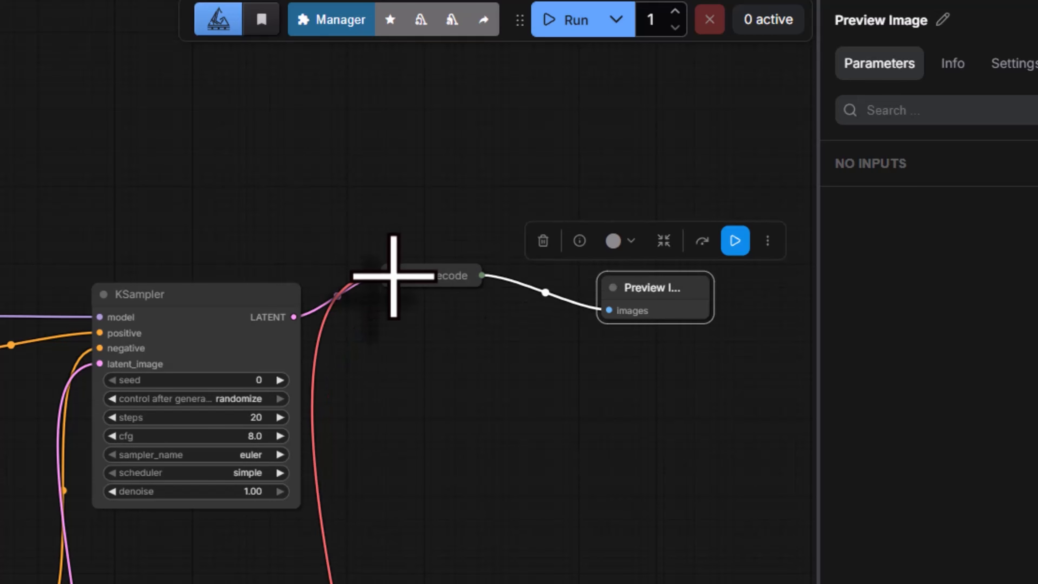
left_click(393, 274)
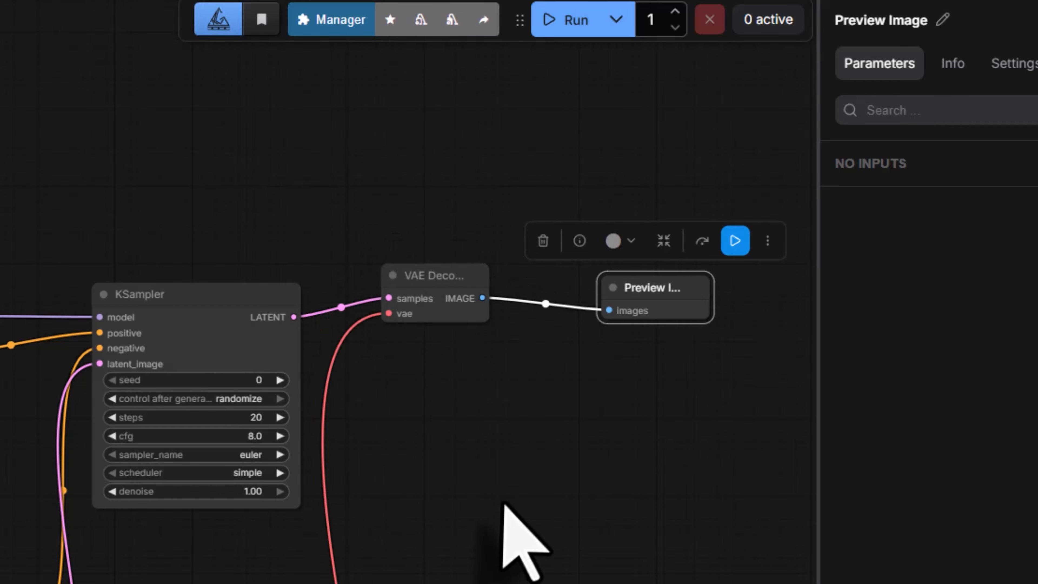
left_click(103, 294)
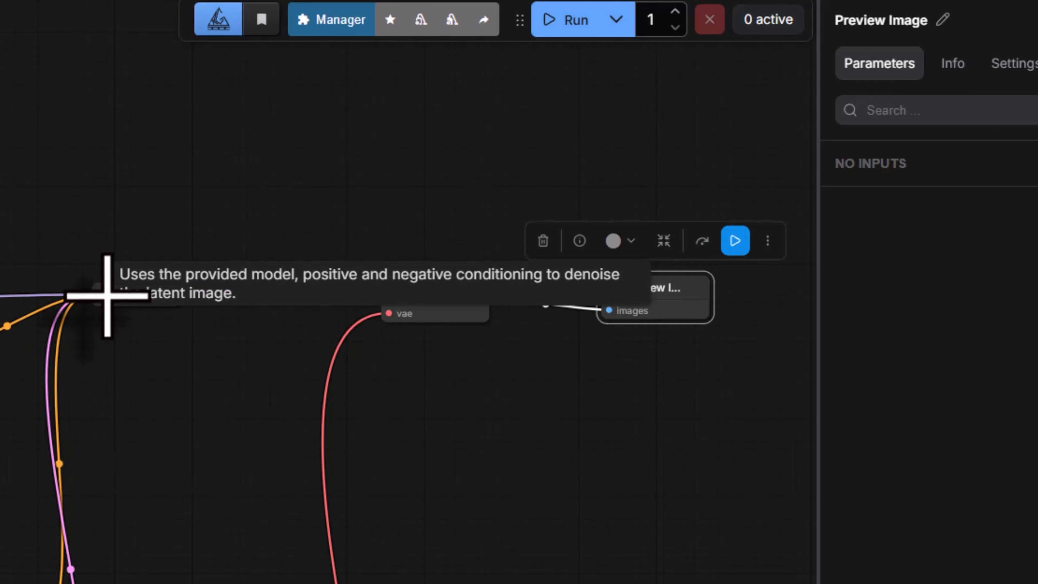
left_click(106, 295)
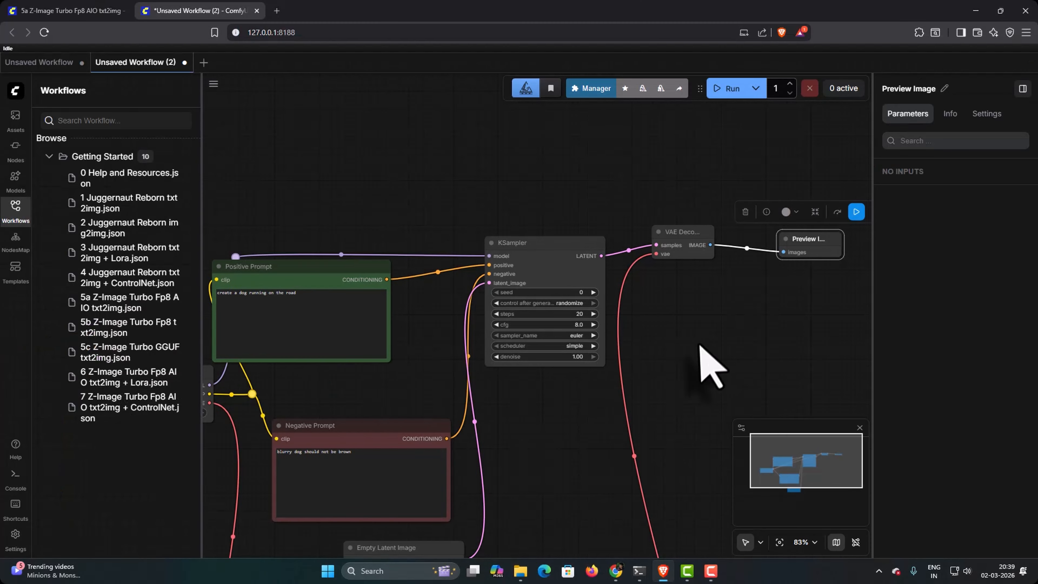
Step: Run the text-to-image workflow and inspect the generated picture in the Preview Image node
left_click_drag(702, 345, 718, 296)
scroll(765, 365, "down", 2)
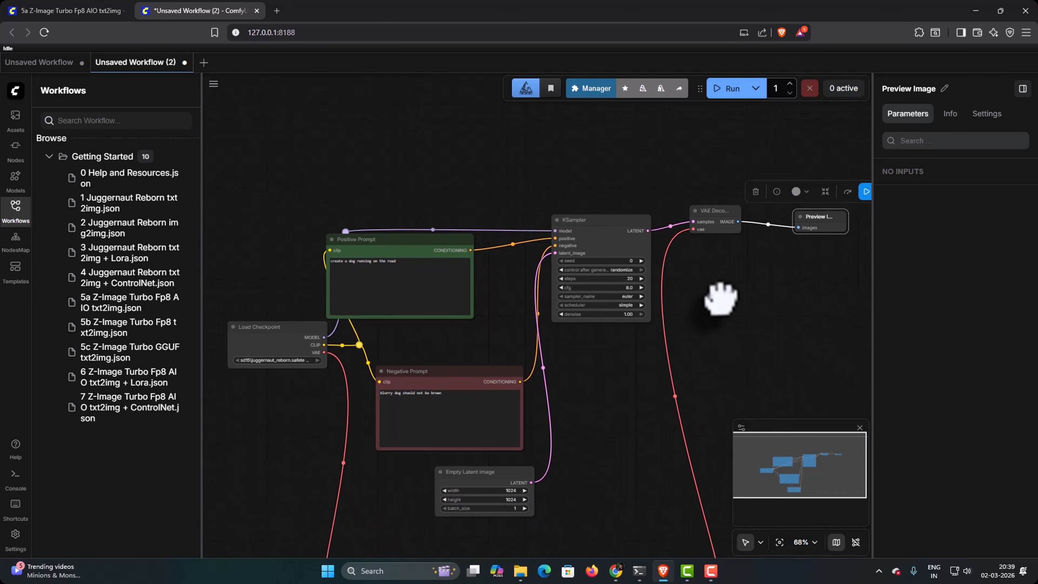
left_click(732, 92)
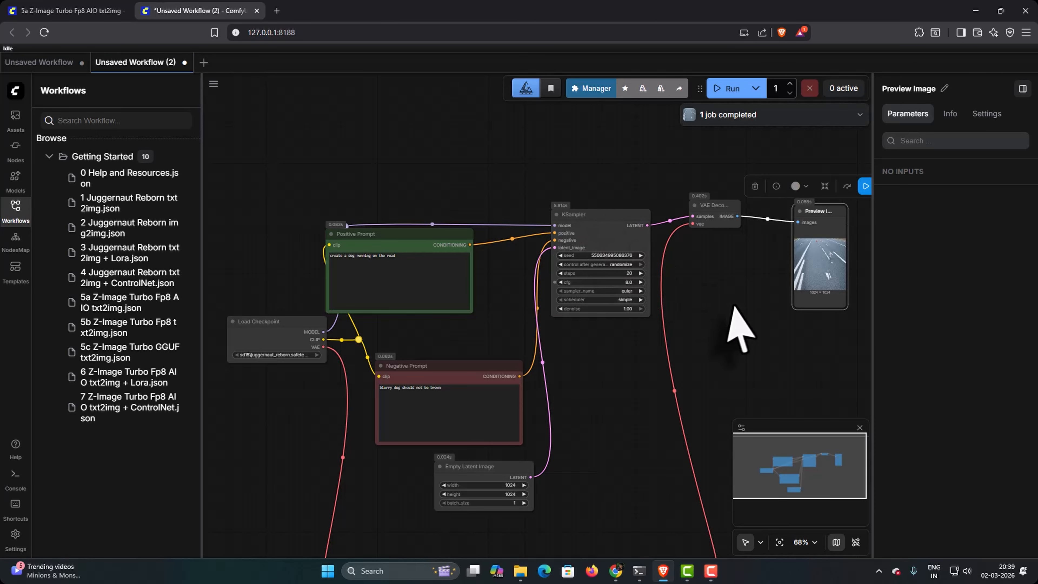
left_click_drag(712, 312, 694, 318)
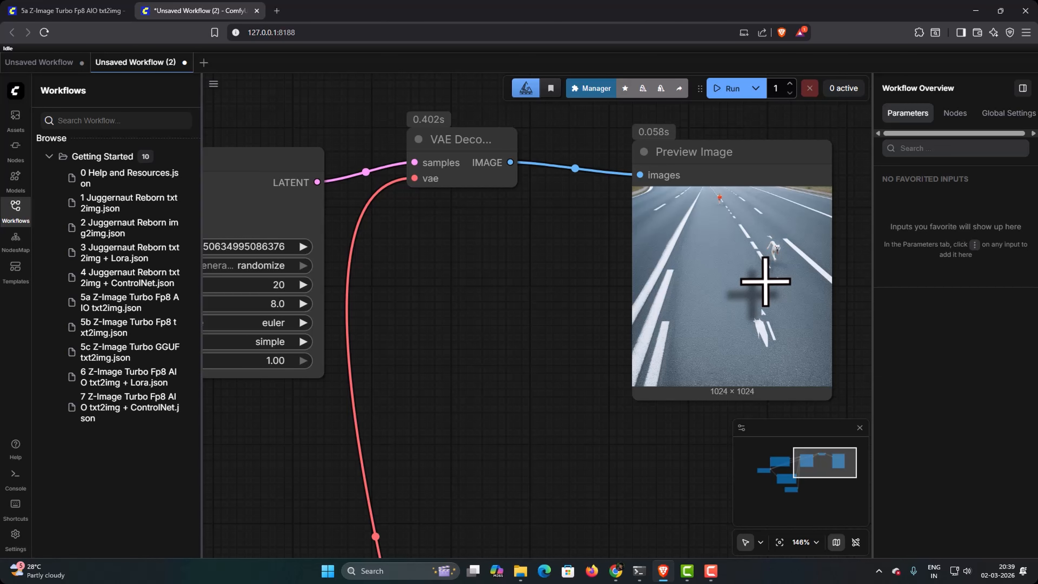
Step: Replace the Preview Image node with a Save Image node connected to VAE Decode's IMAGE output
left_click_drag(521, 200, 523, 311)
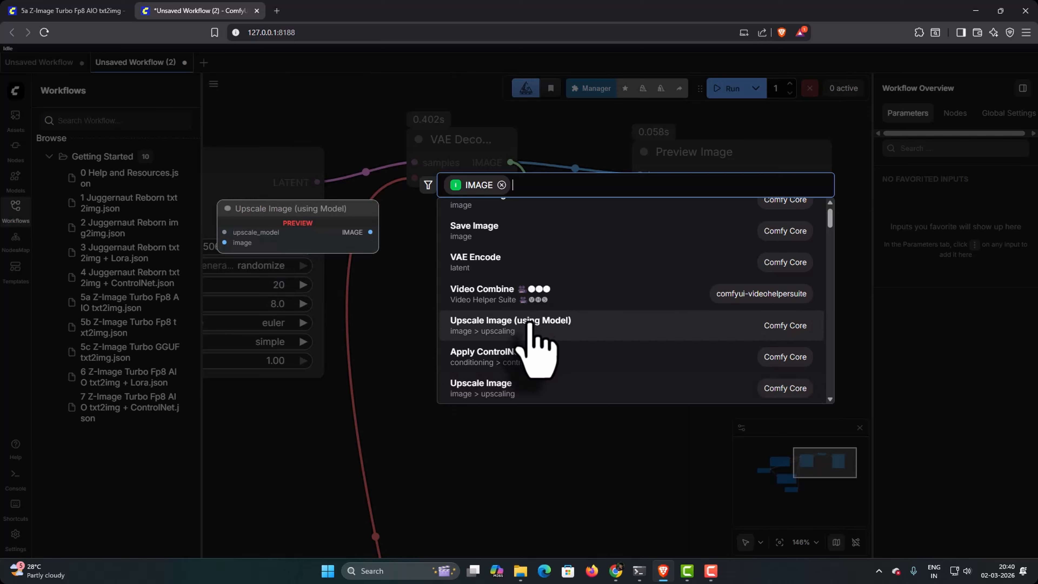
left_click(501, 231)
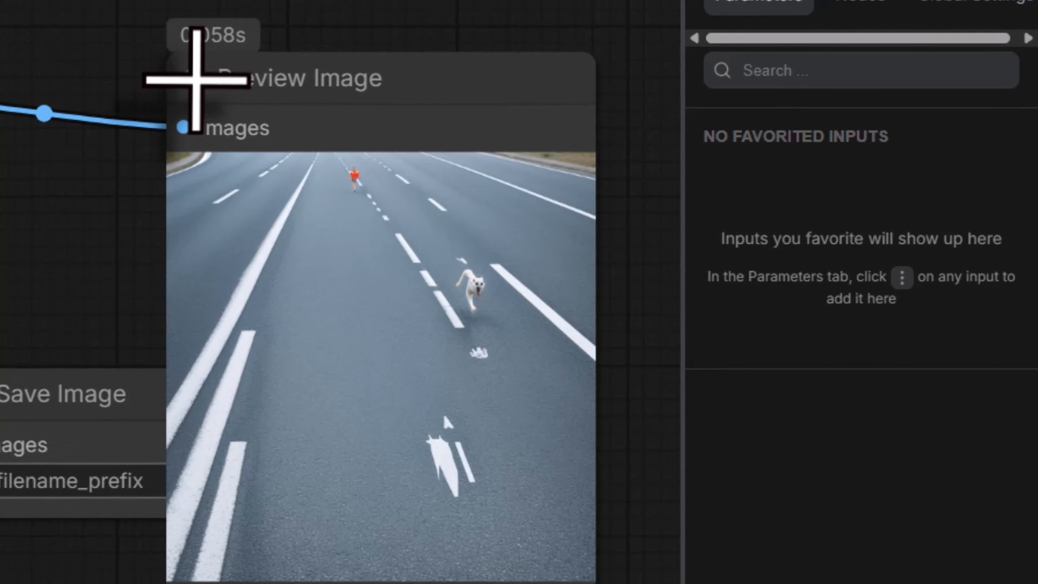
left_click(643, 151)
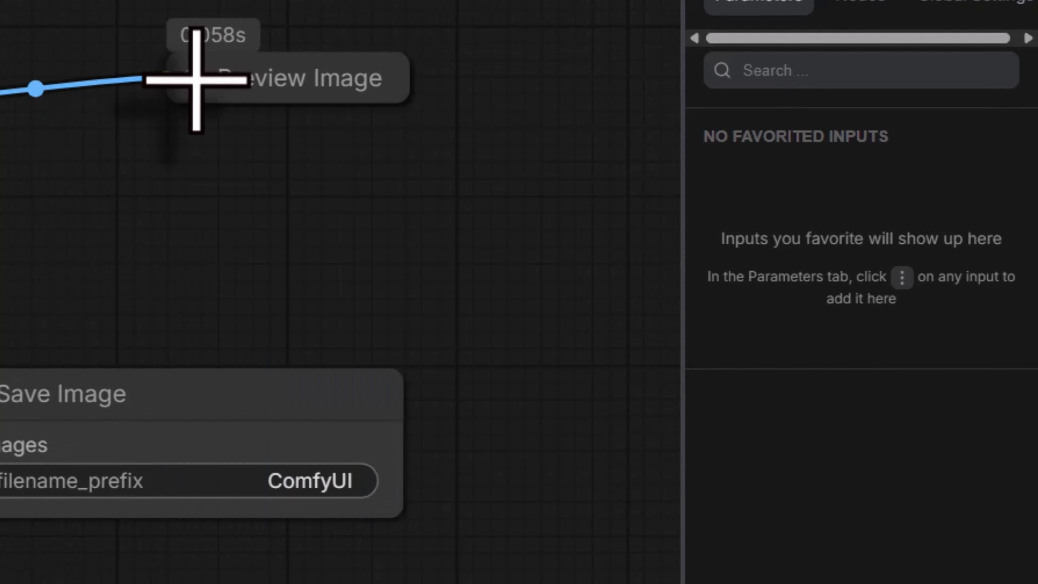
left_click(257, 85)
left_click(223, 143)
left_click_drag(612, 297, 683, 190)
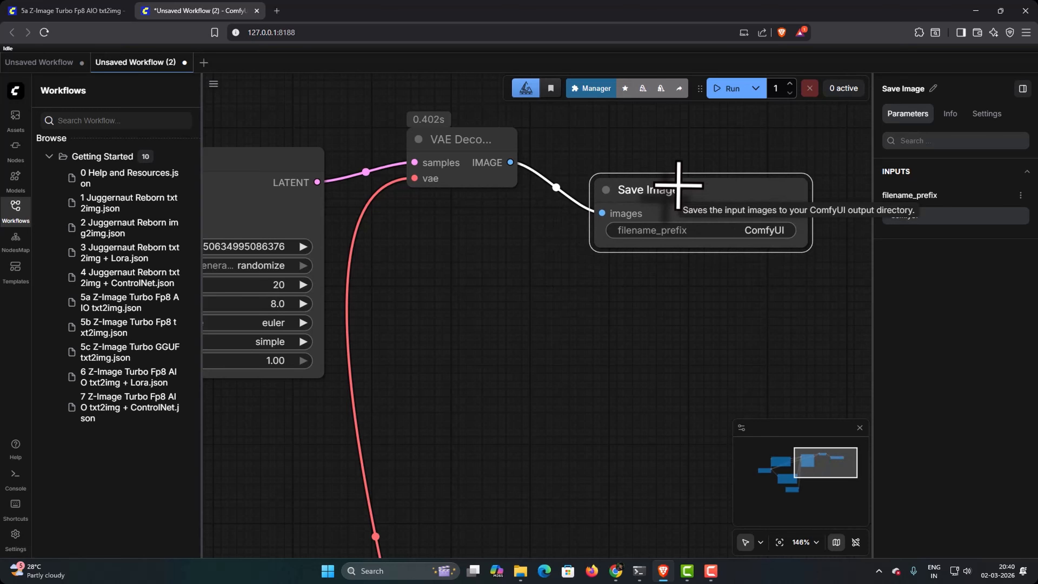
Step: Set the Save Image node's filename_prefix to dog and run the workflow
left_click(751, 230)
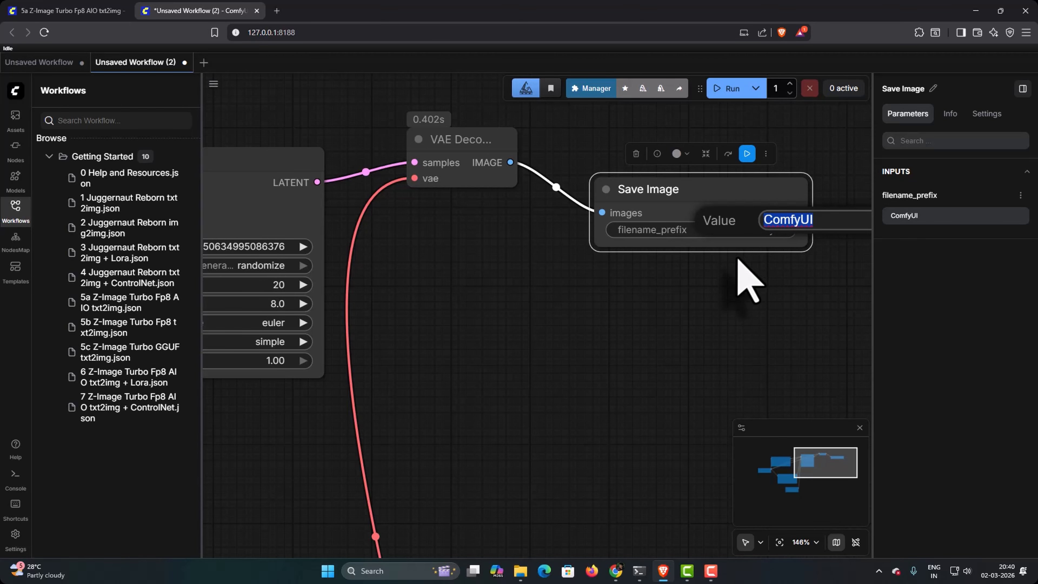
left_click(767, 301)
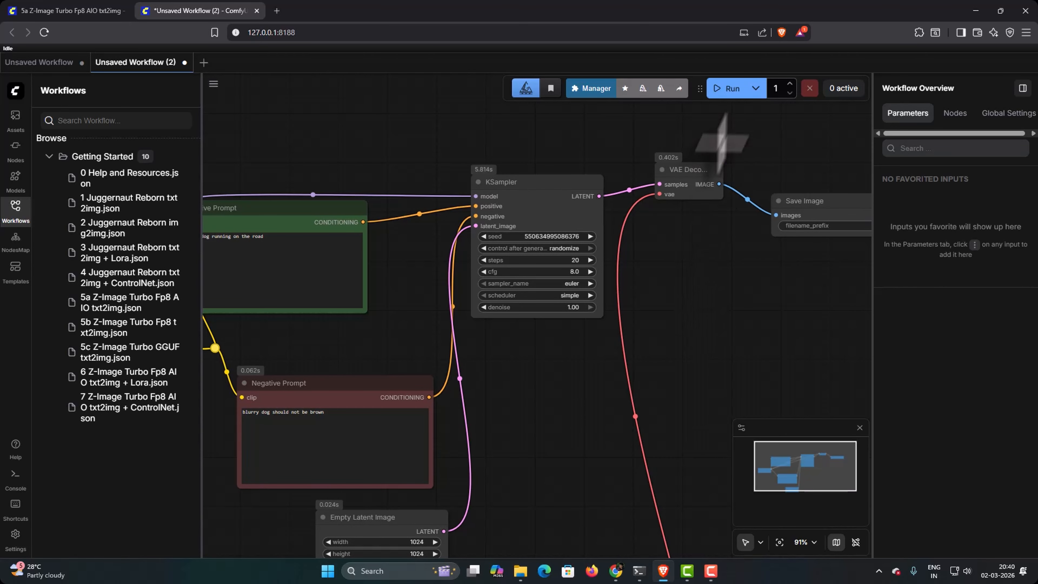
left_click(725, 89)
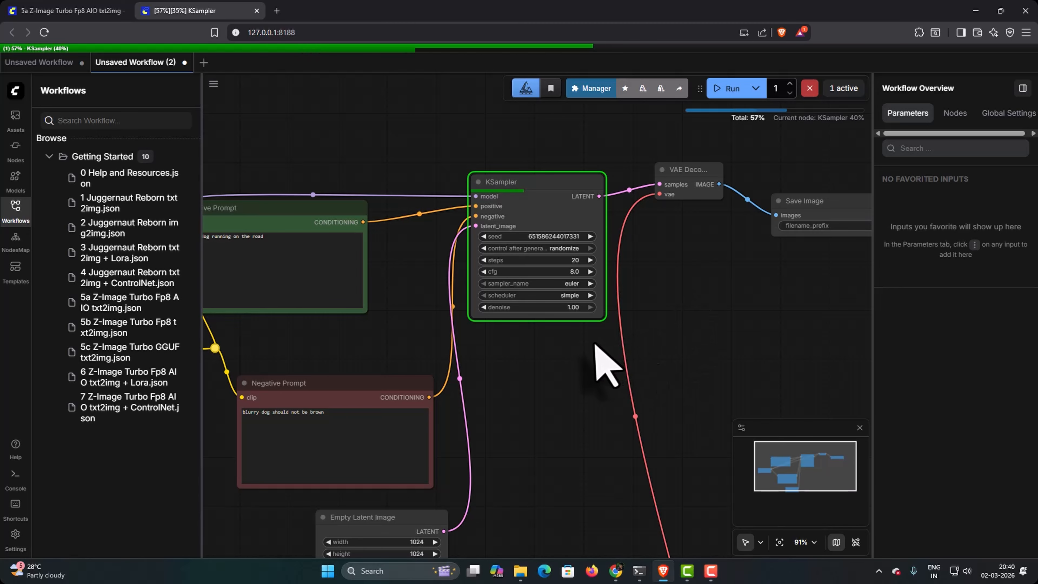
scroll(594, 345, "down", 2)
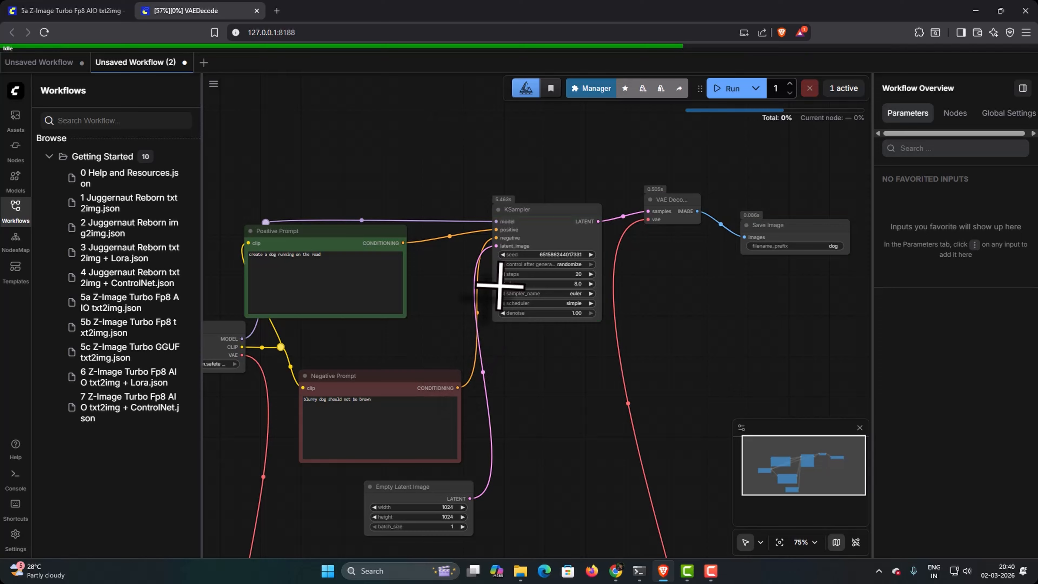
scroll(753, 312, "up", 7)
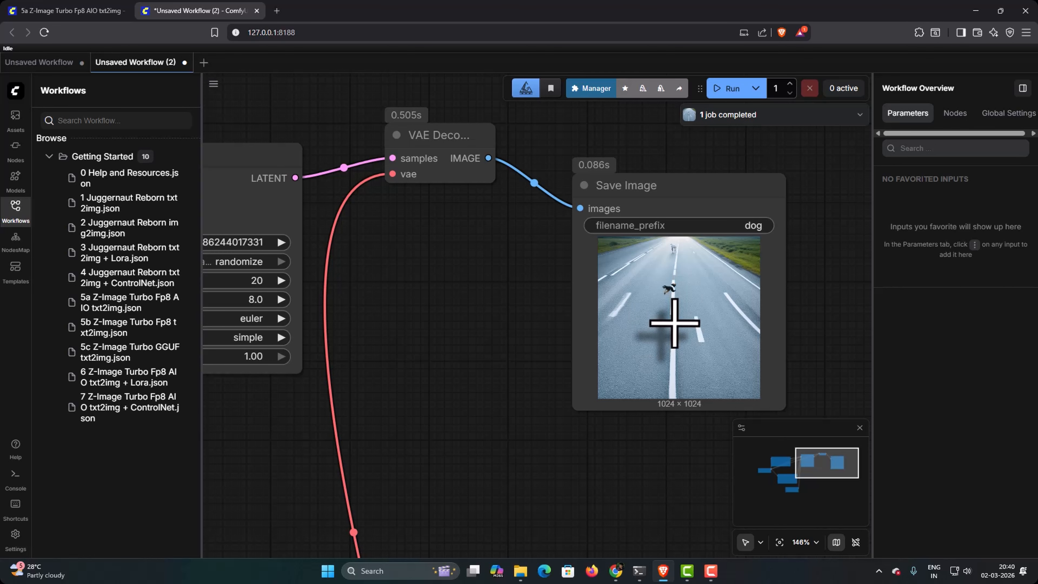
Step: Switch to File Explorer and open the renders folder inside aistudio on drive D
mouse_move(521, 577)
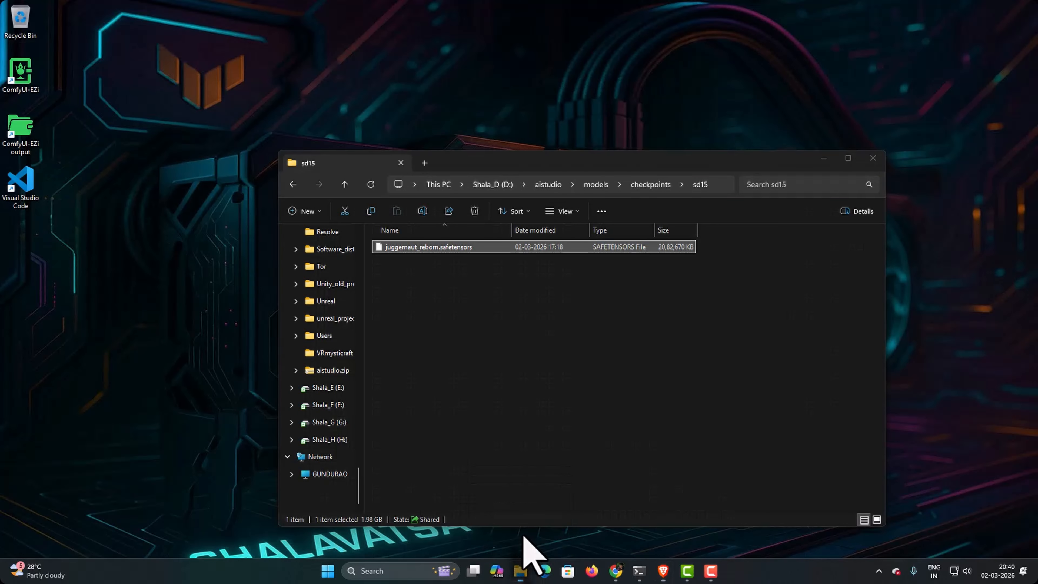
left_click(524, 548)
left_click(547, 184)
left_click(395, 322)
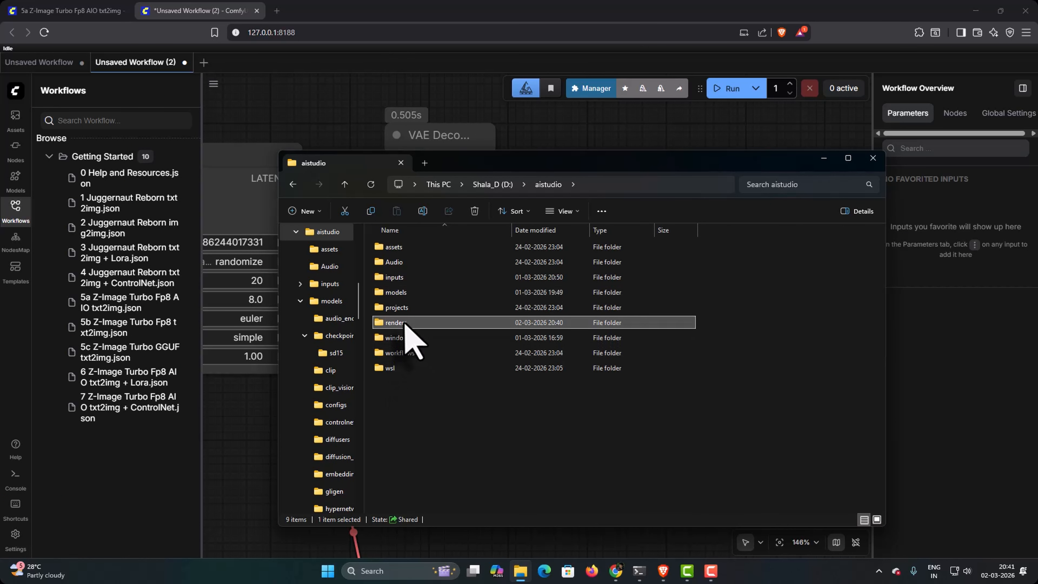
double_click(405, 324)
Step: View the saved image dog_00001_.png, close it and return to the ComfyUI workflow in the browser
left_click(598, 239)
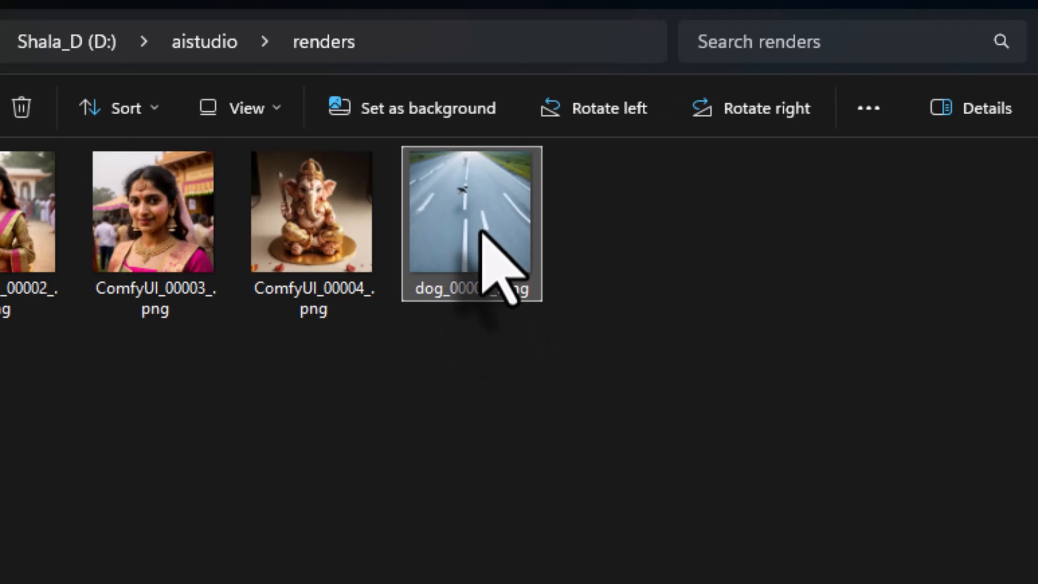
double_click(482, 234)
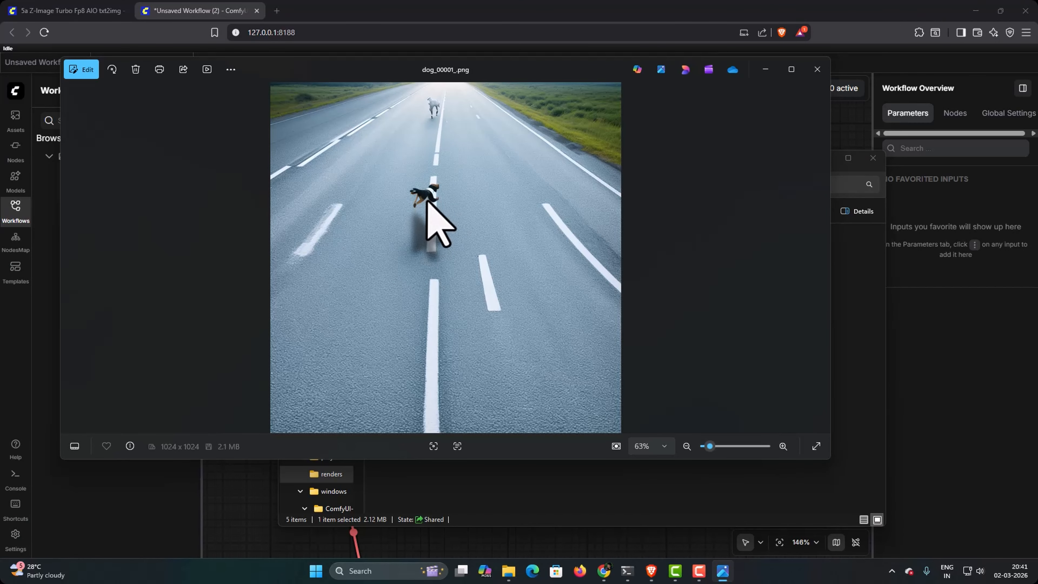
left_click(817, 69)
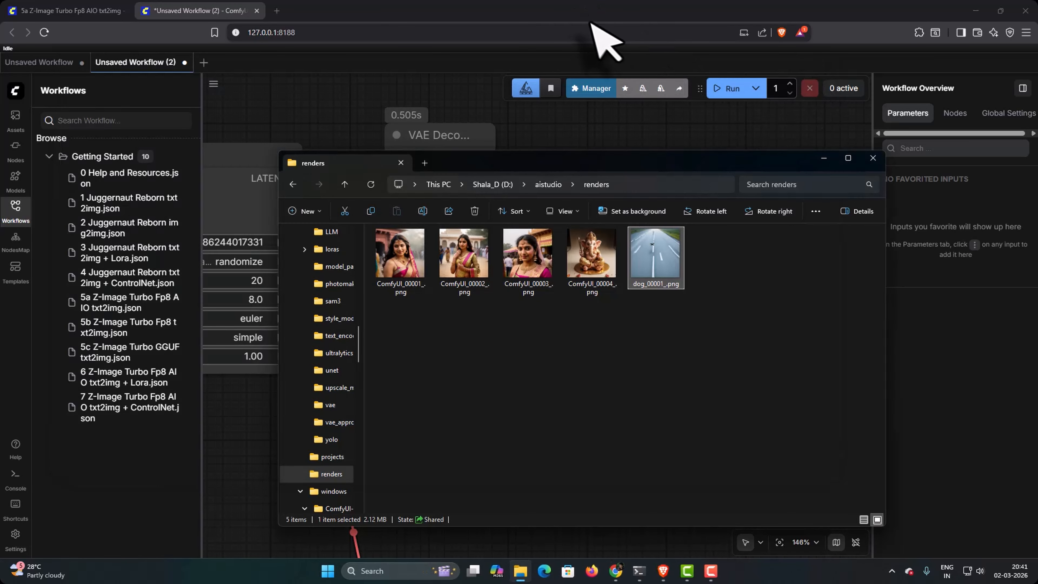
left_click(601, 29)
Step: Set the Empty Latent Image node's width and height to 512 each
left_click_drag(474, 388, 751, 345)
left_click_drag(324, 360, 661, 325)
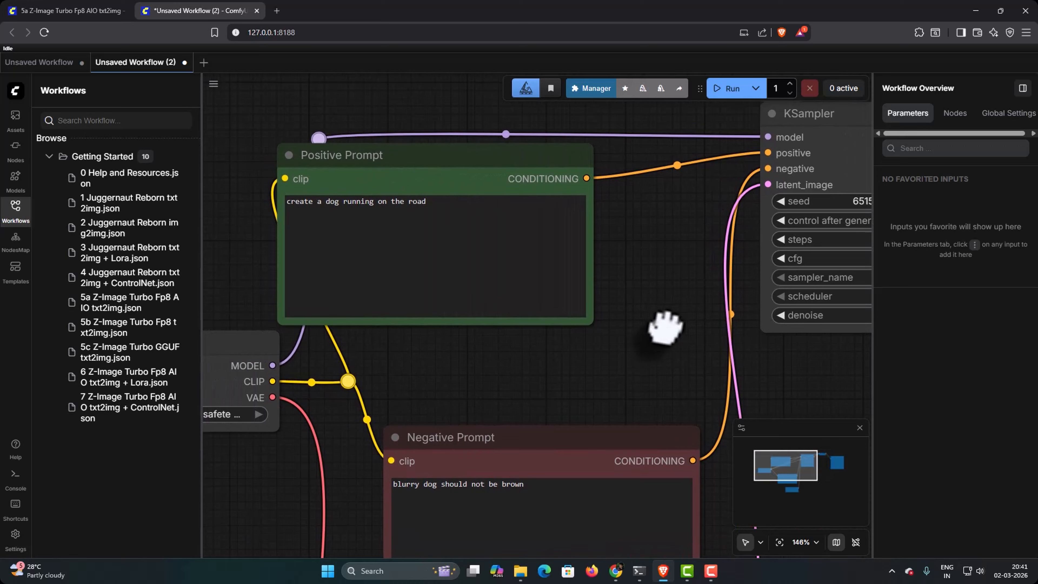
left_click_drag(474, 370, 607, 232)
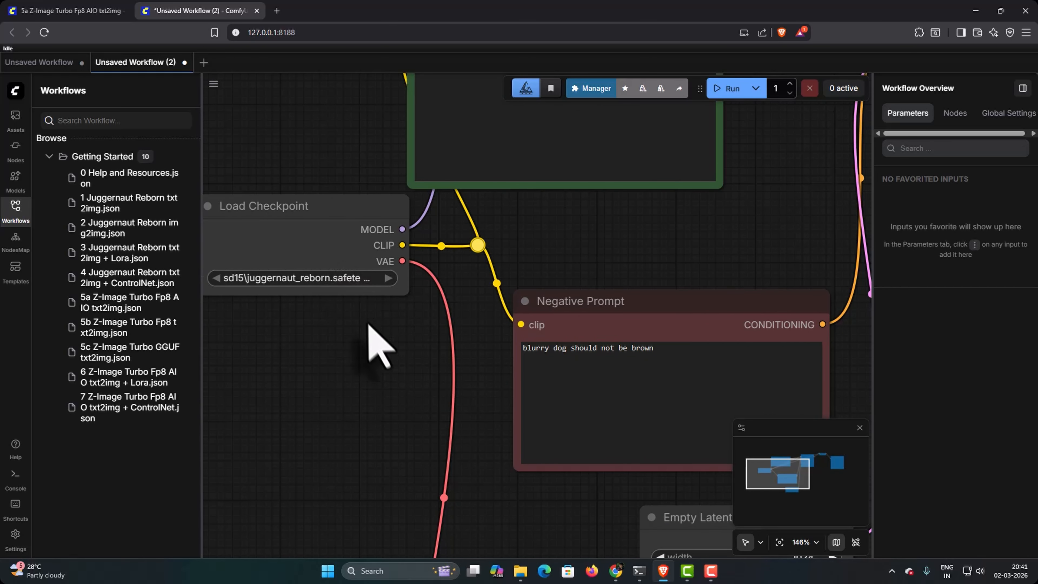
left_click_drag(373, 331, 166, 158)
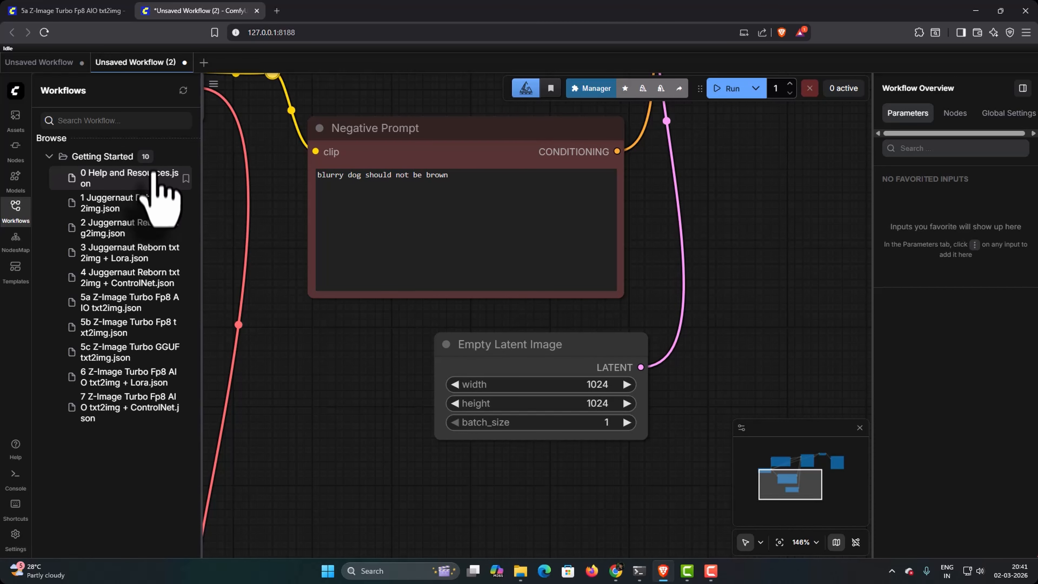
left_click_drag(599, 497, 498, 491)
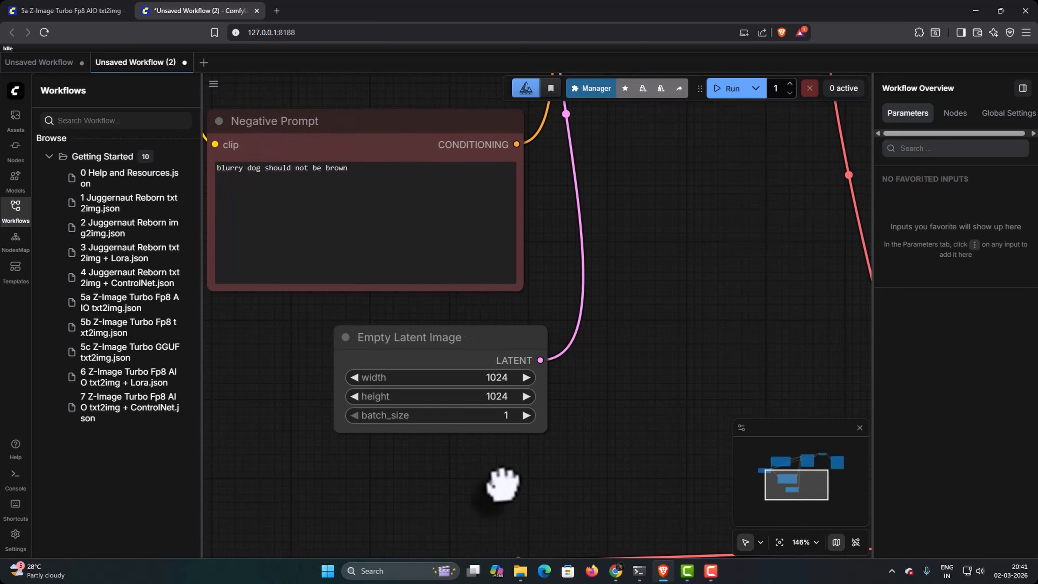
left_click(497, 378)
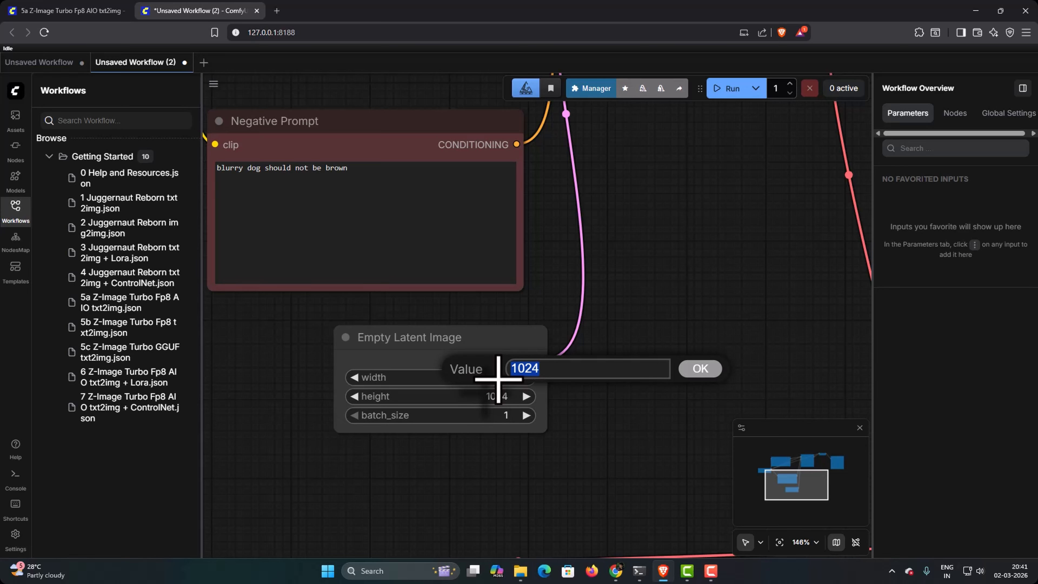
type("512")
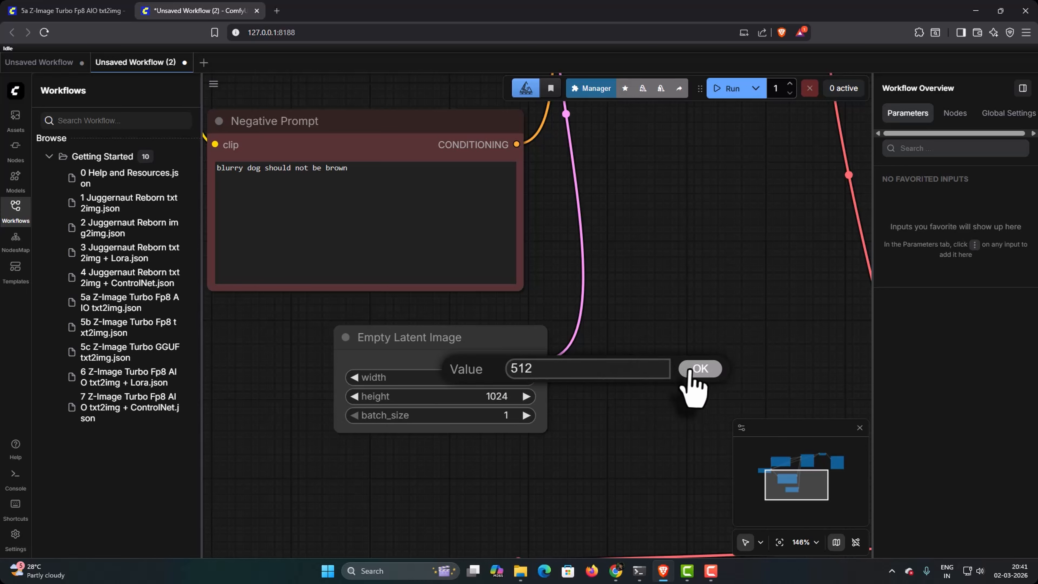
left_click(698, 369)
left_click(498, 396)
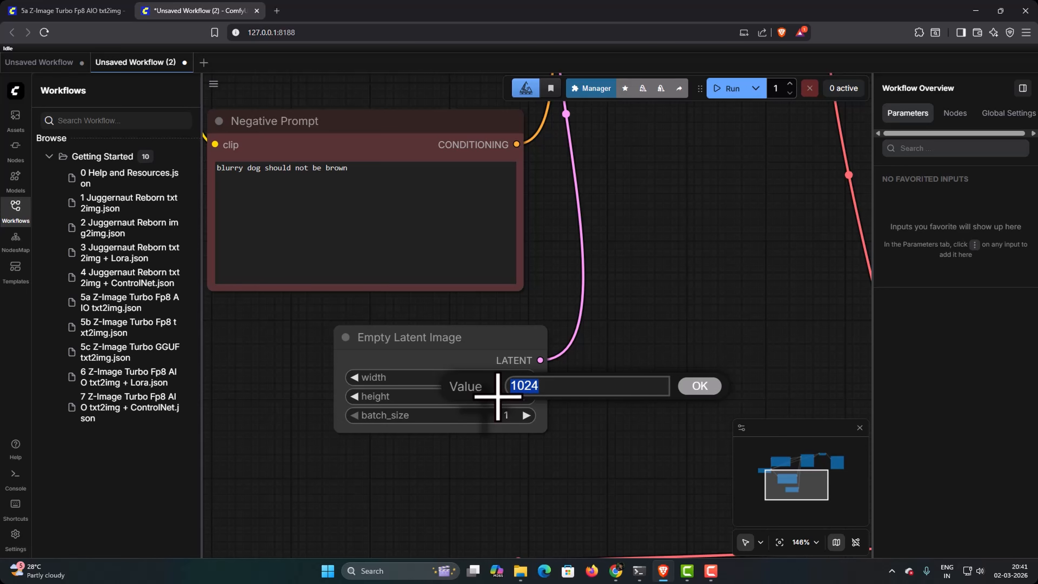
type("512")
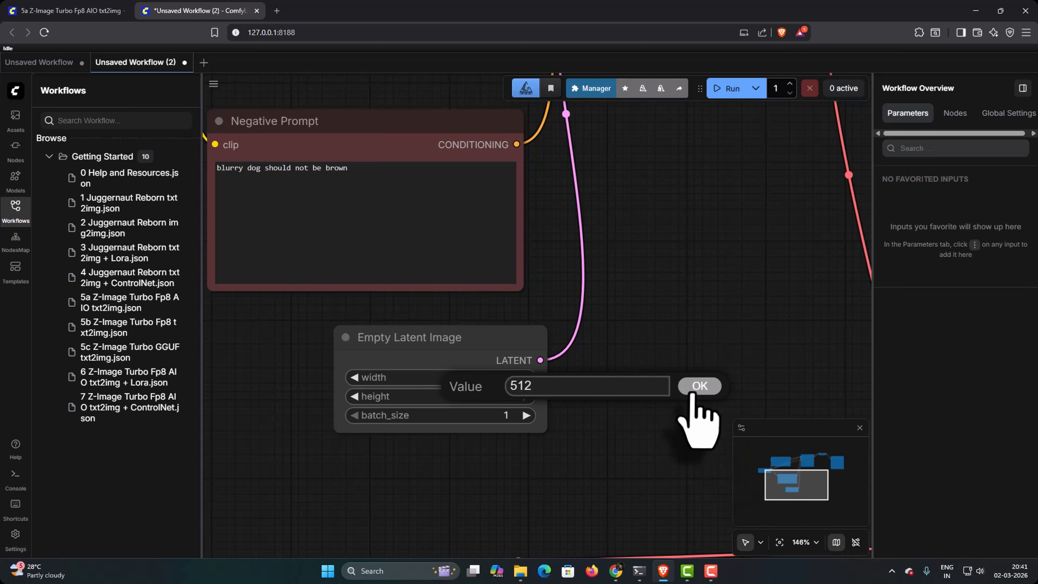
left_click(699, 386)
Step: Run the workflow with the new latent size and inspect the picture in the Save Image node
scroll(688, 277, "down", 4)
left_click_drag(672, 194, 500, 404)
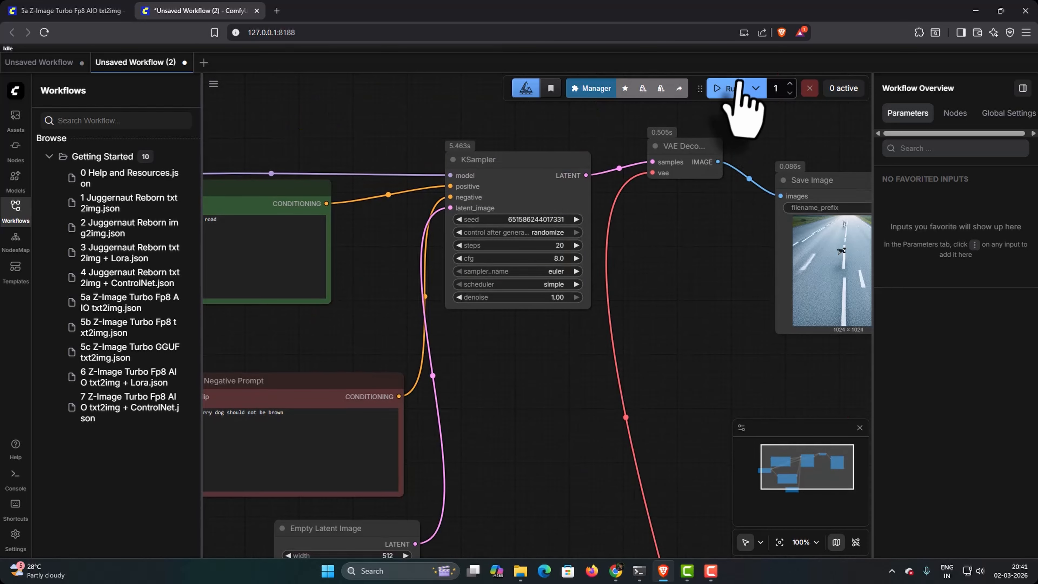
left_click(729, 88)
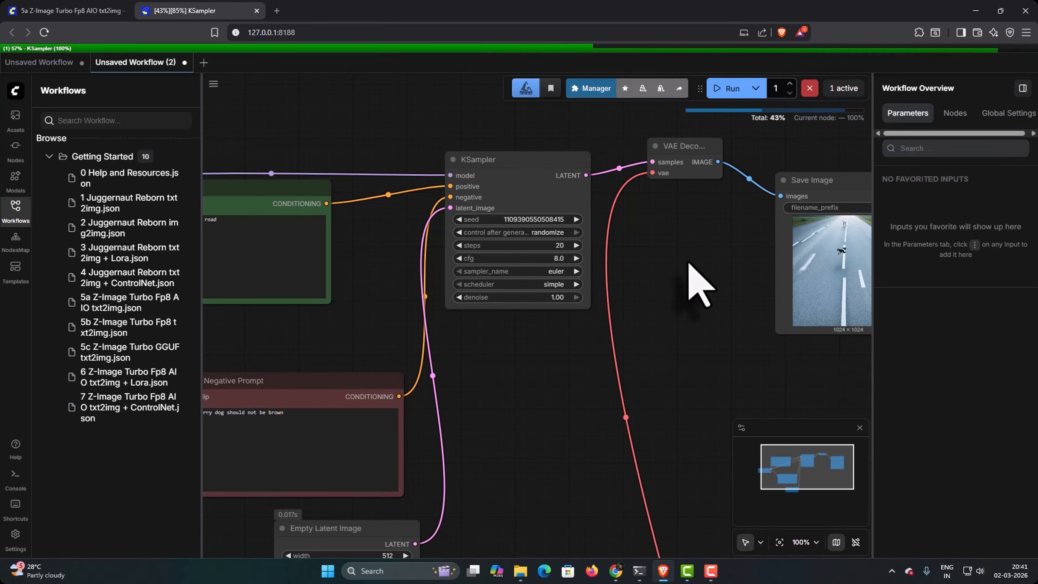
scroll(686, 280, "up", 7)
left_click_drag(725, 297, 682, 311)
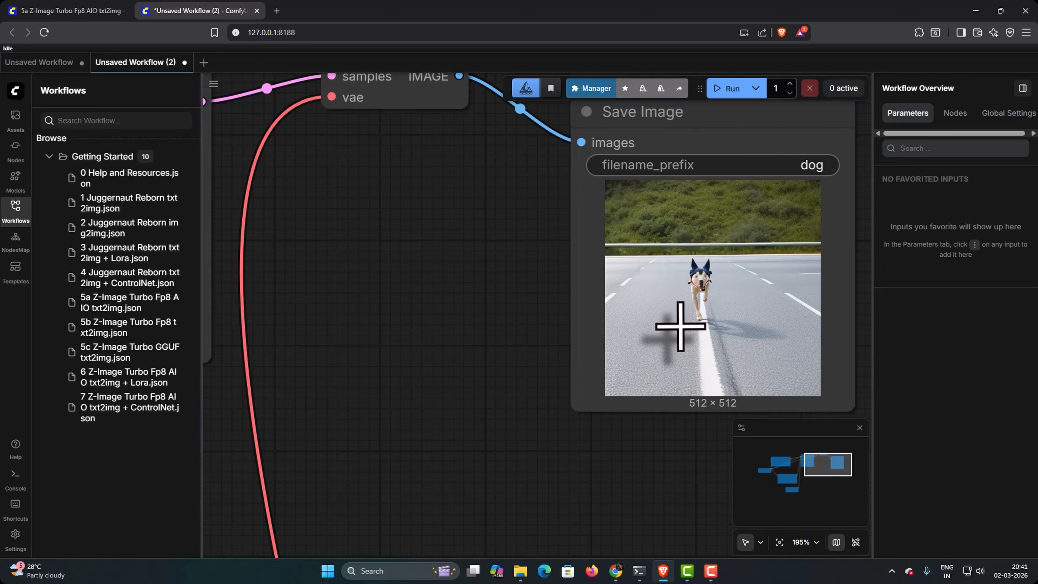
Step: Extend the Positive Prompt text with "show closeup from side view with a car moving in the background"
left_click_drag(463, 306, 768, 355)
left_click_drag(265, 436, 747, 484)
left_click(405, 387)
type("sh")
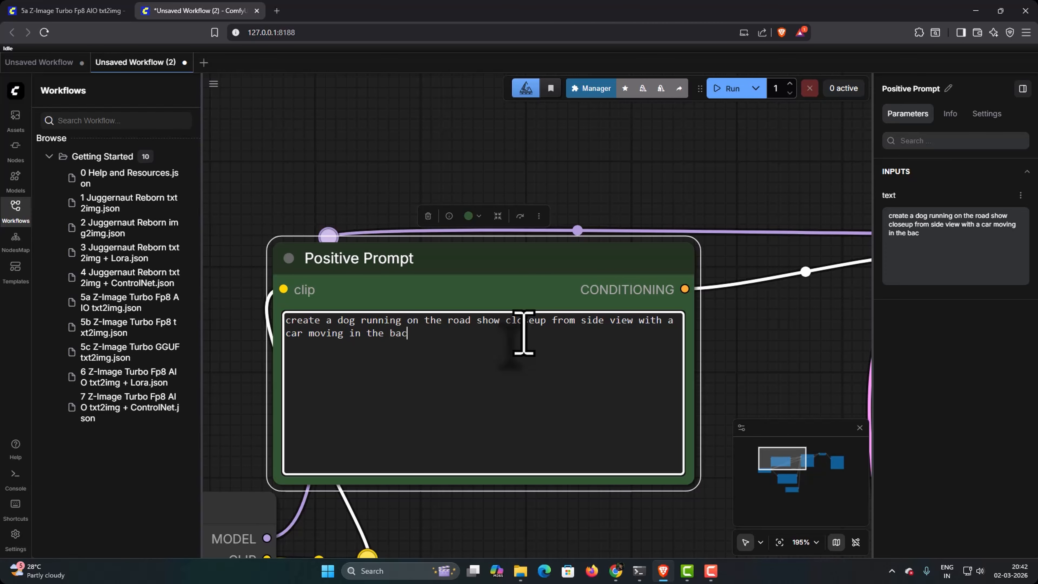
Step: Run the workflow with the extended prompt and inspect the resulting picture in the Save Image node
scroll(524, 333, "down", 10)
left_click(727, 88)
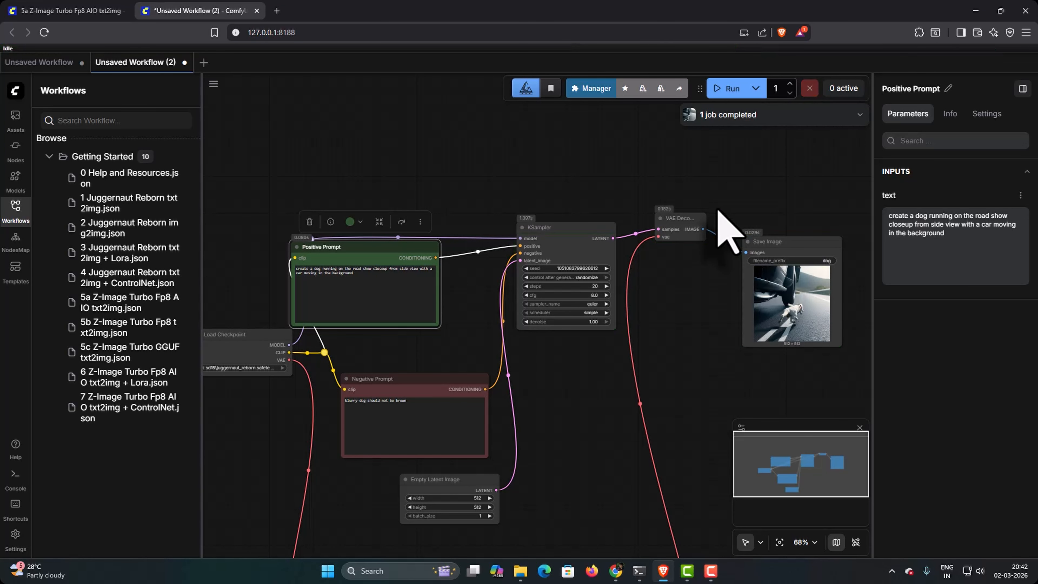
scroll(750, 314, "up", 3)
scroll(750, 314, "up", 2)
left_click_drag(765, 312, 641, 331)
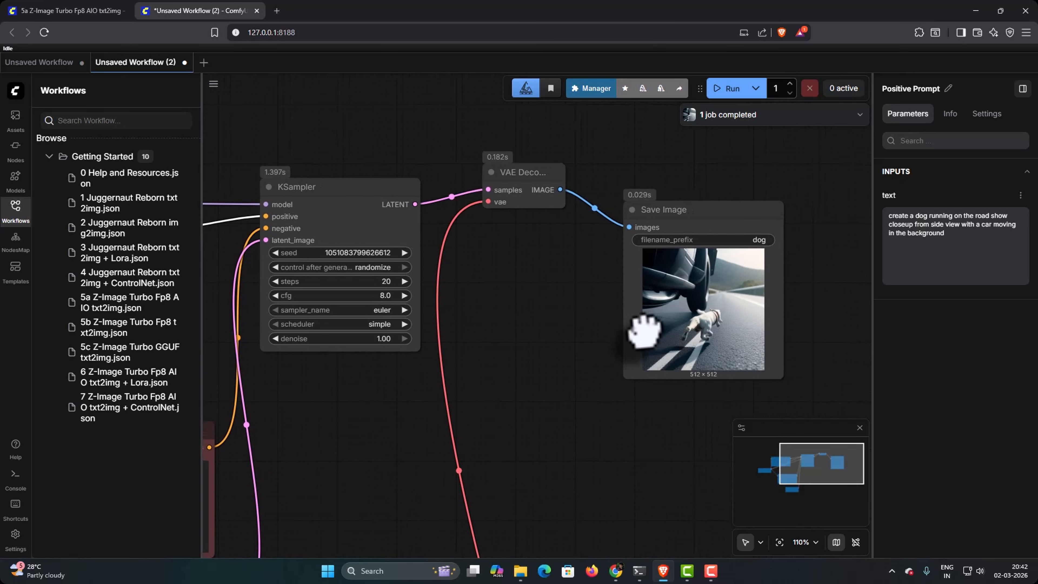
Step: Save the workflow as my_first_text2img_workflow_sd15 and show it in the list of saved workflows
scroll(653, 333, "up", 4)
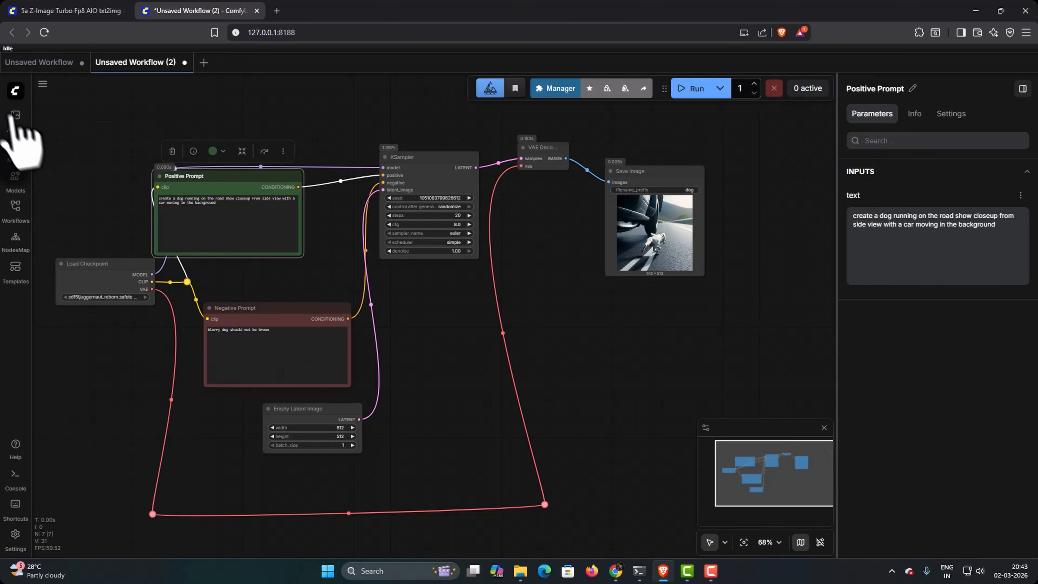
left_click(15, 90)
mouse_move(24, 140)
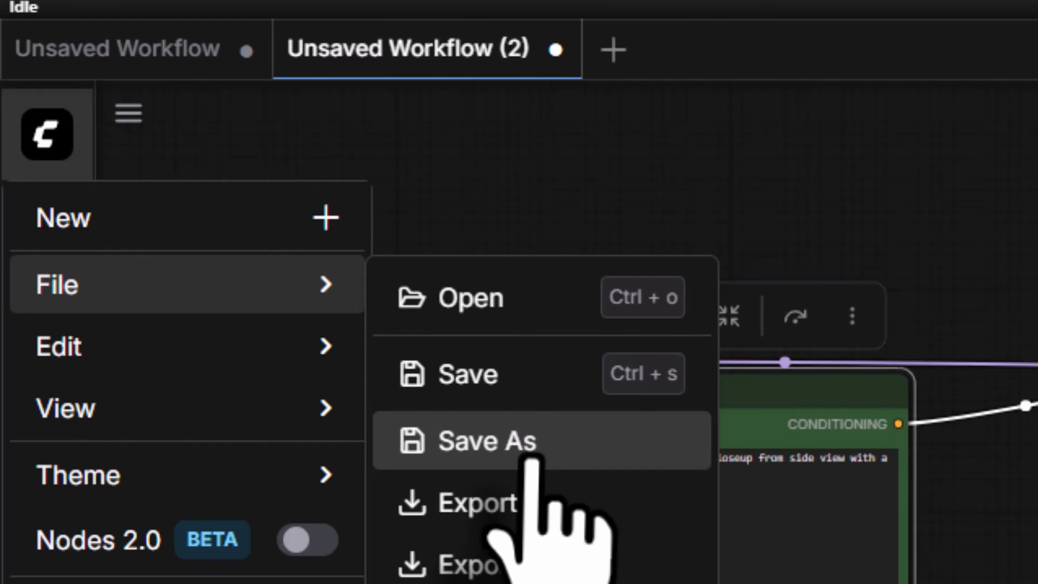
left_click(532, 461)
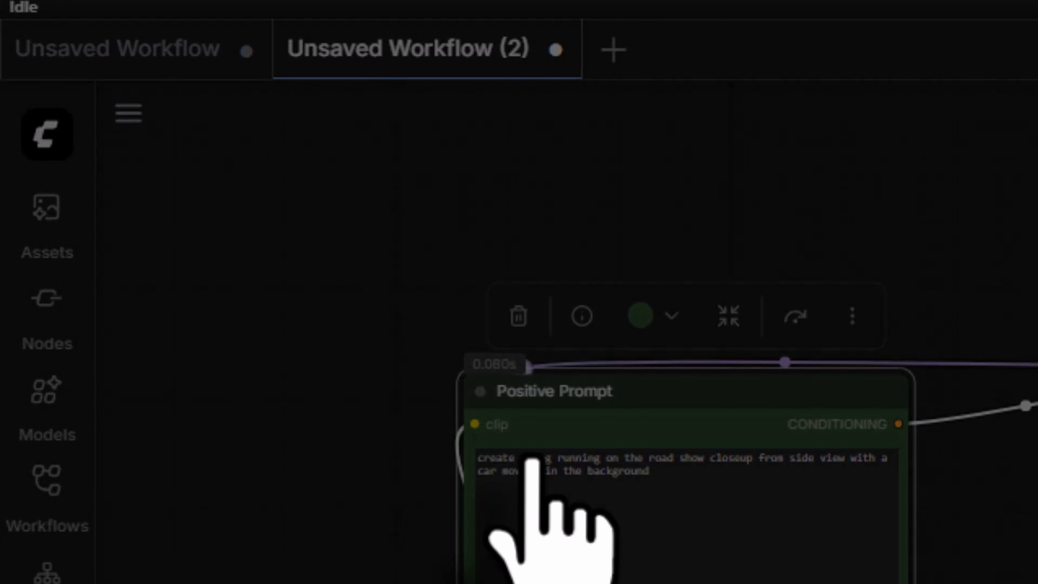
type("my_first_text2")
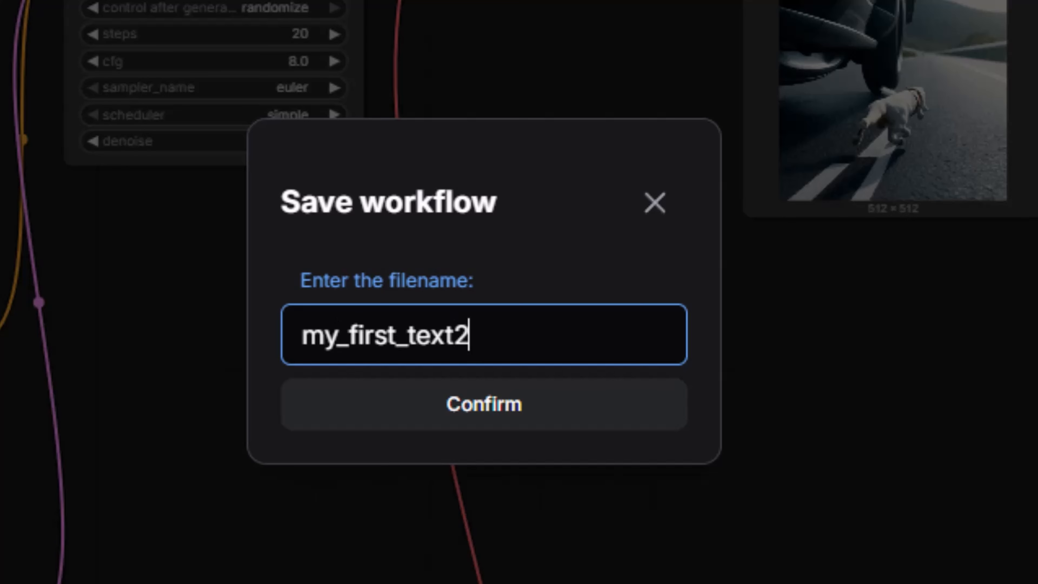
type("img_workflow_sd15")
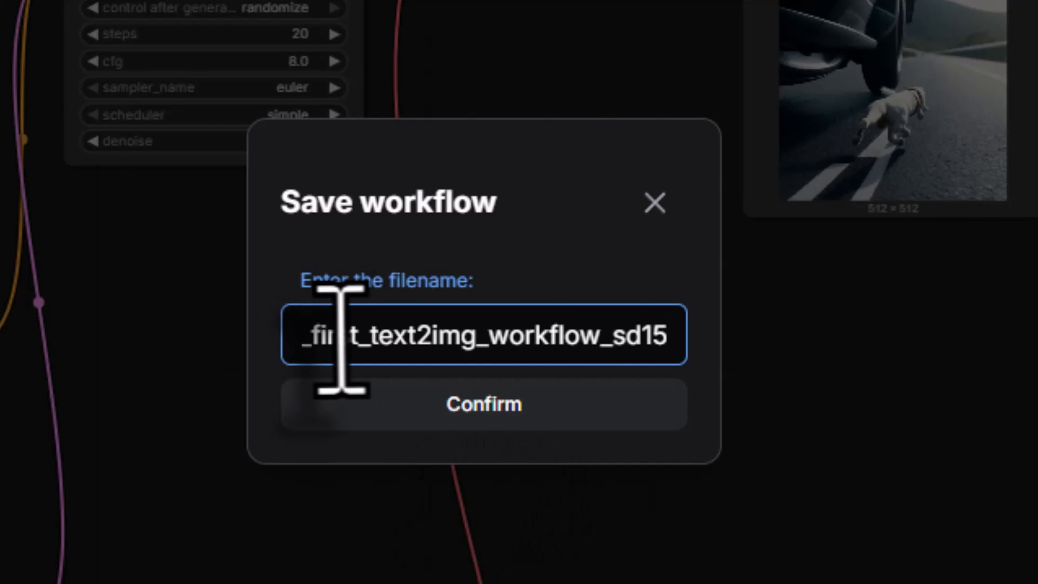
key("Return")
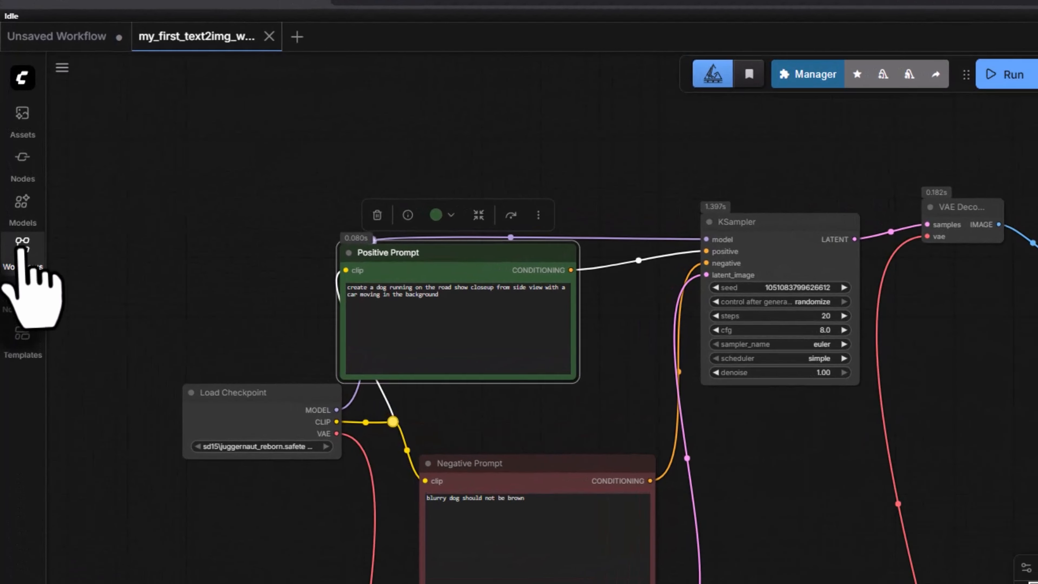
left_click(22, 245)
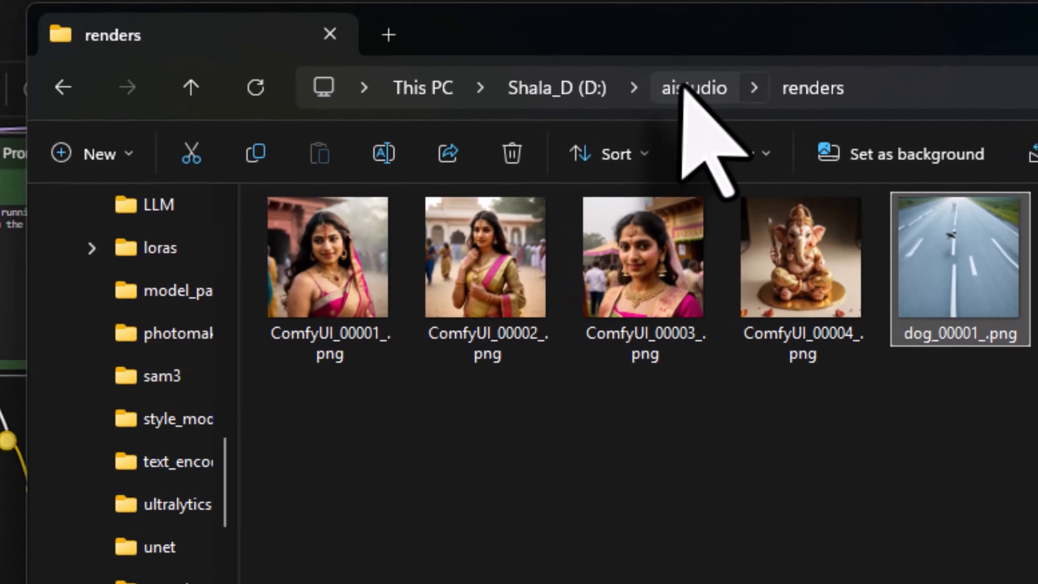
Step: Switch to File Explorer and browse from the aistudio folder to windows\ComfyUI-Easy-Install\ComfyUI
left_click(595, 152)
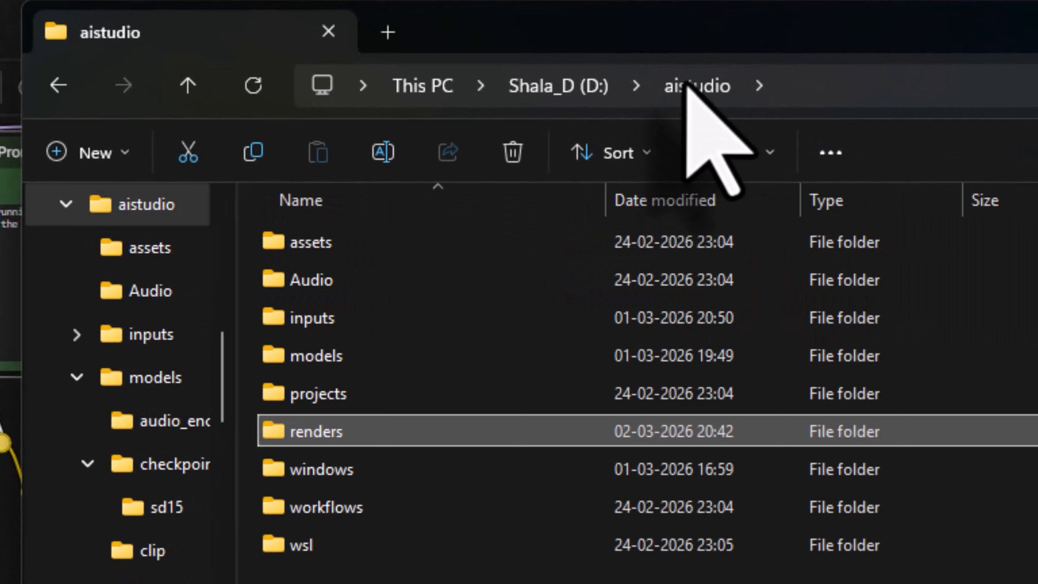
double_click(350, 470)
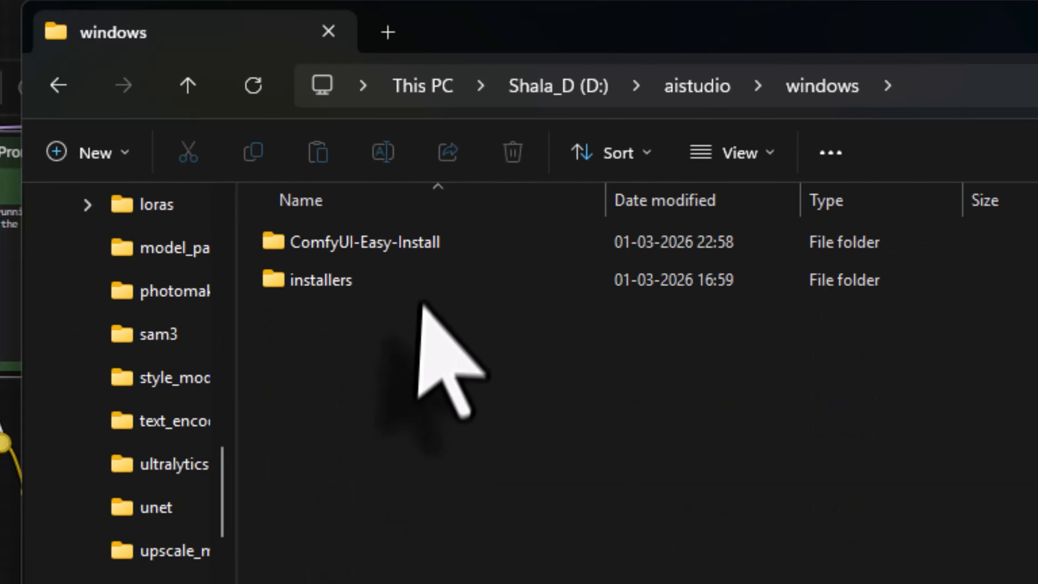
double_click(418, 240)
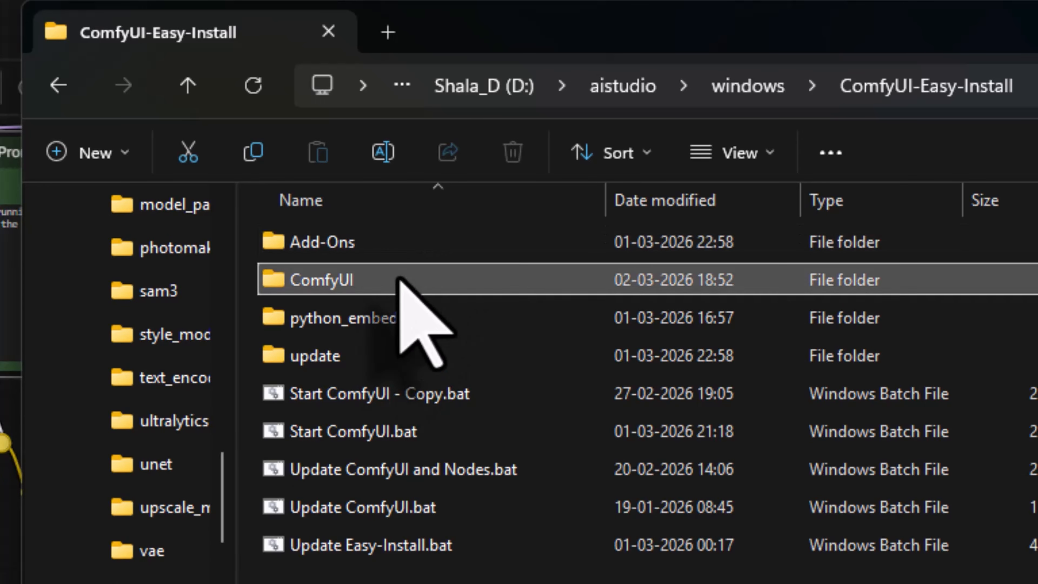
double_click(405, 281)
scroll(625, 439, "down", 4)
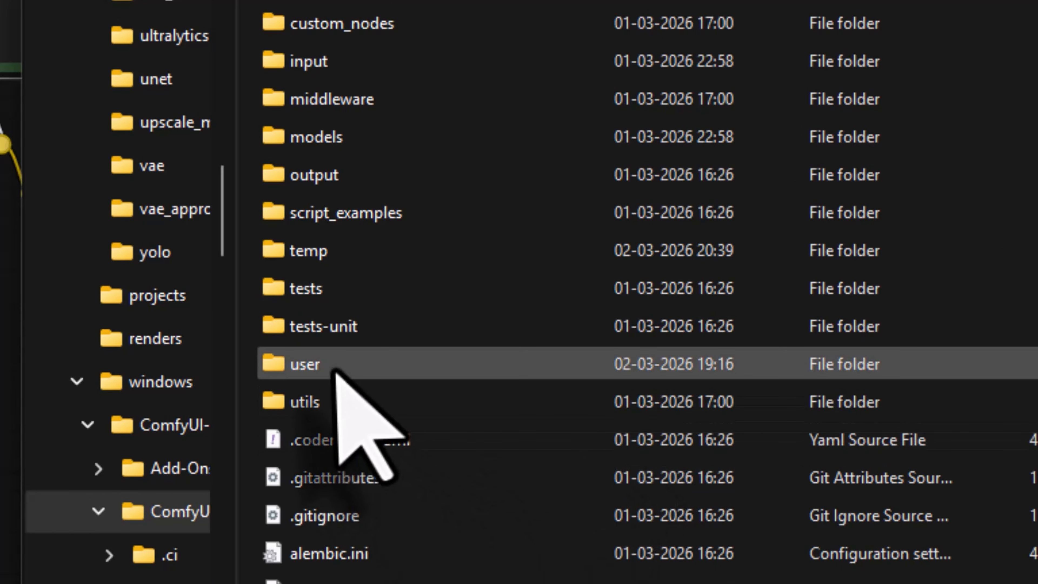
Step: Locate my_first_text2img_workflow_sd15.json in the user\default\workflows folder, and return to the whole node graph in ComfyUI
double_click(343, 381)
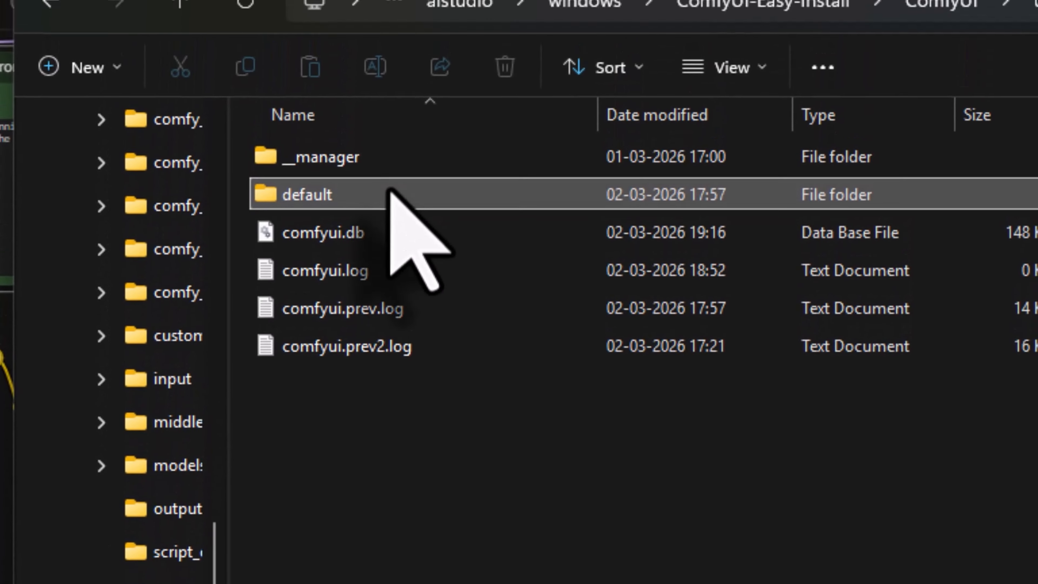
double_click(392, 194)
double_click(347, 202)
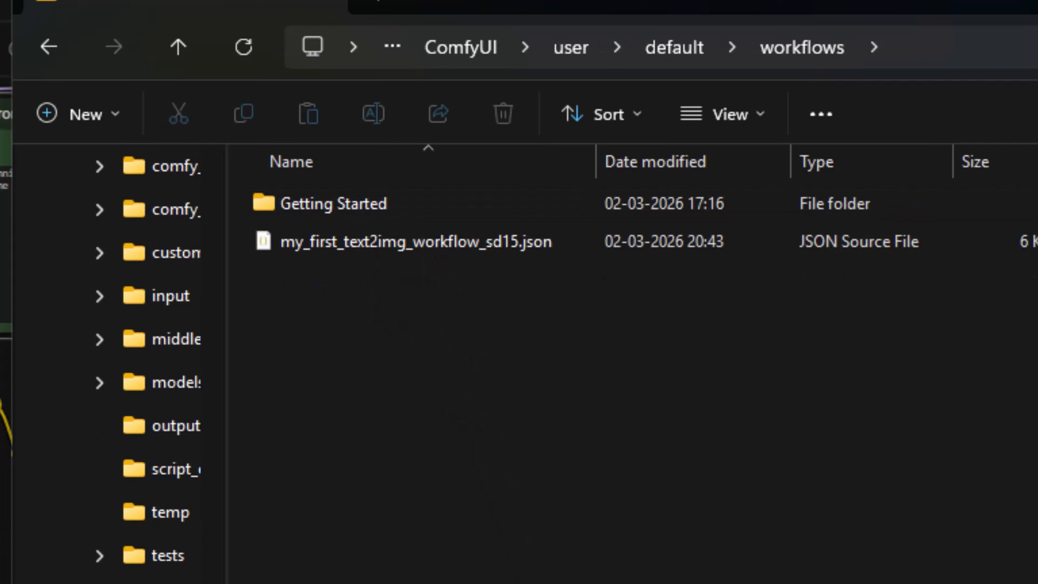
left_click(442, 248)
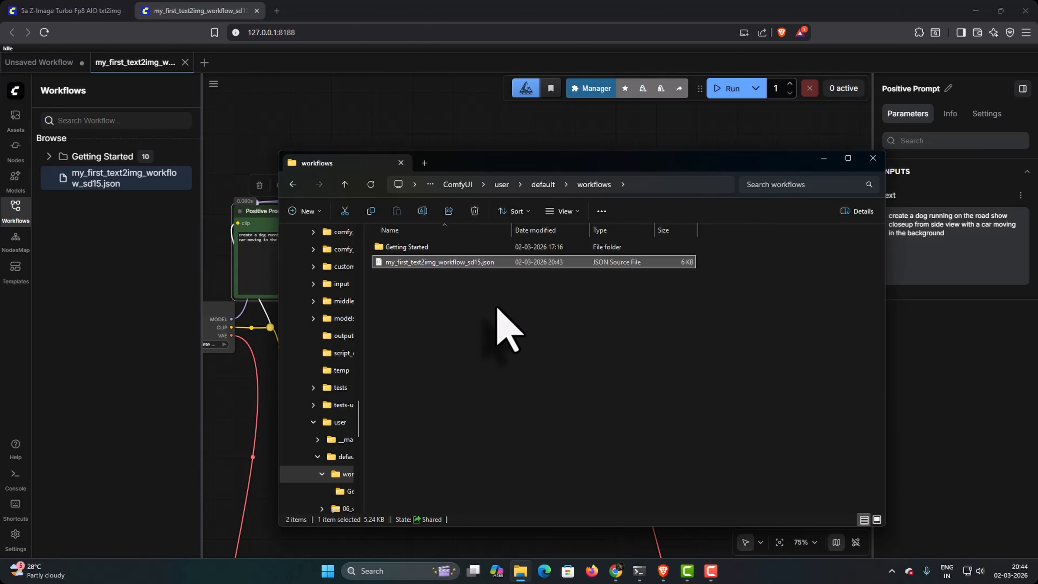
left_click(354, 95)
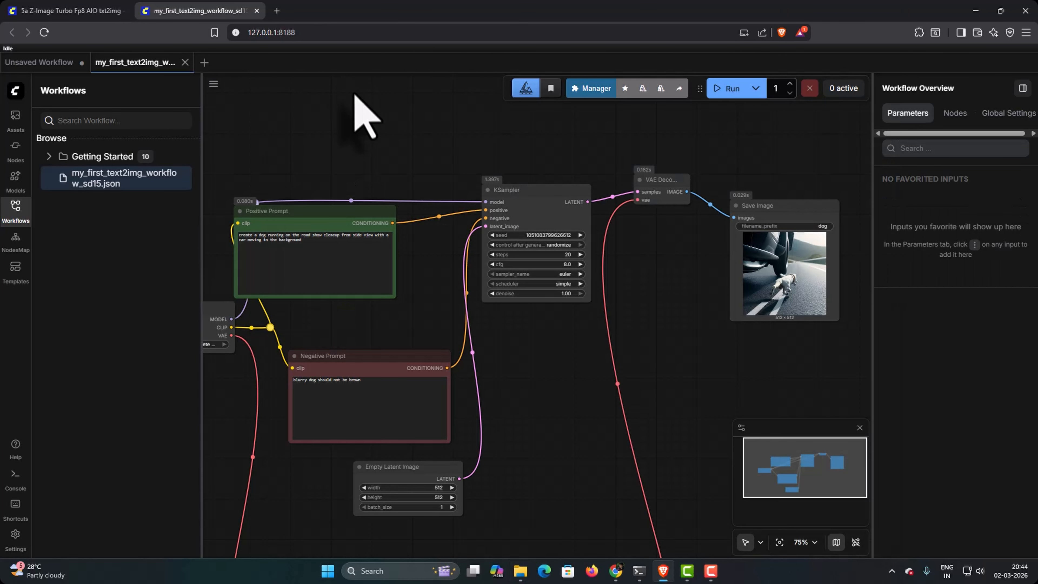
scroll(366, 173, "down", 2)
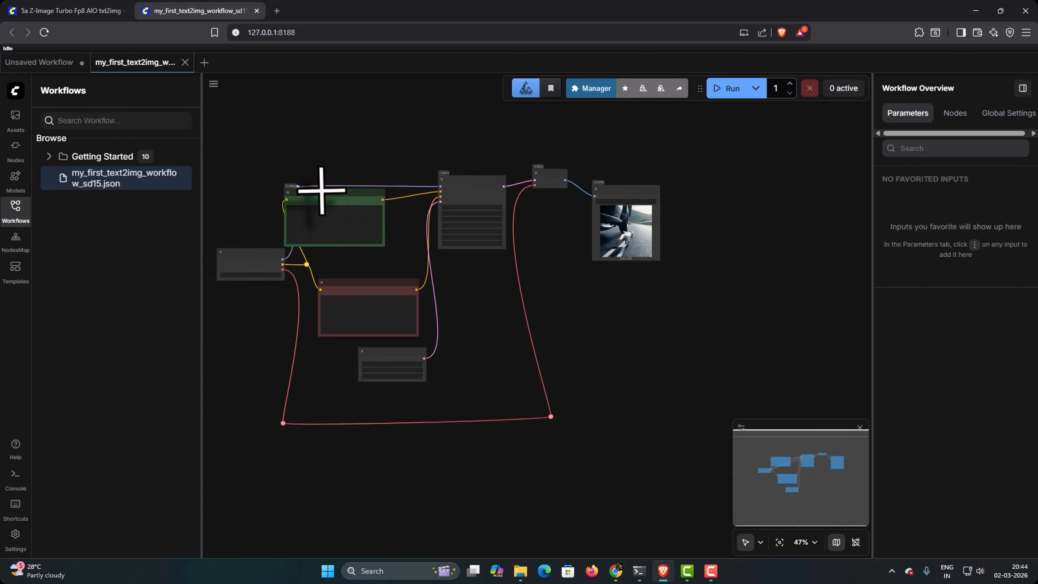